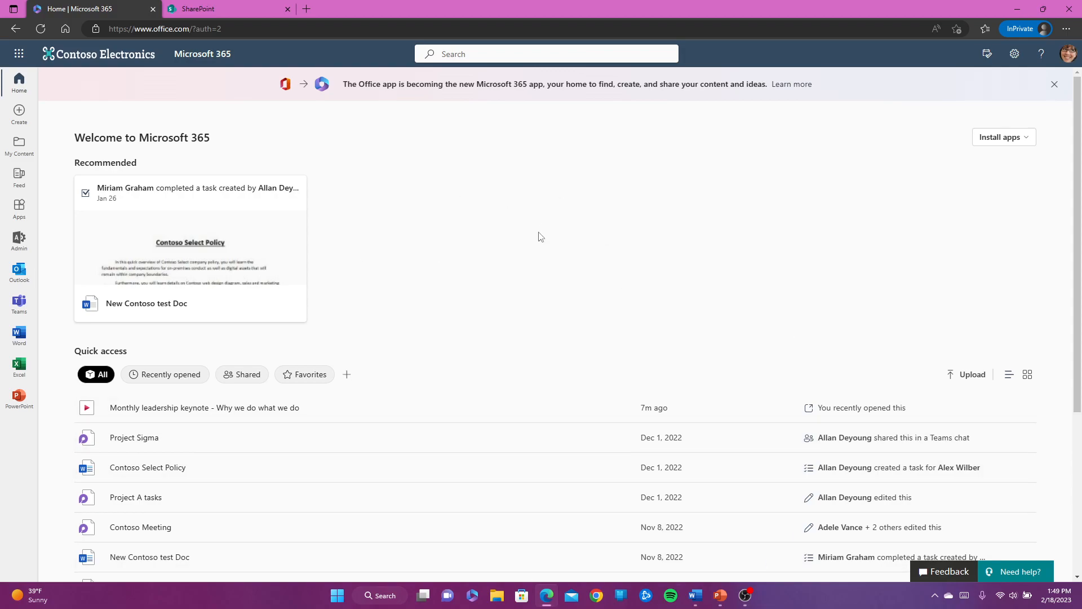
# Find SharePoint in the full list of Microsoft 365 apps and go to the SharePoint start page.
pyautogui.scroll(-2, 586, 281)
pyautogui.scroll(2, 576, 282)
pyautogui.click(19, 54)
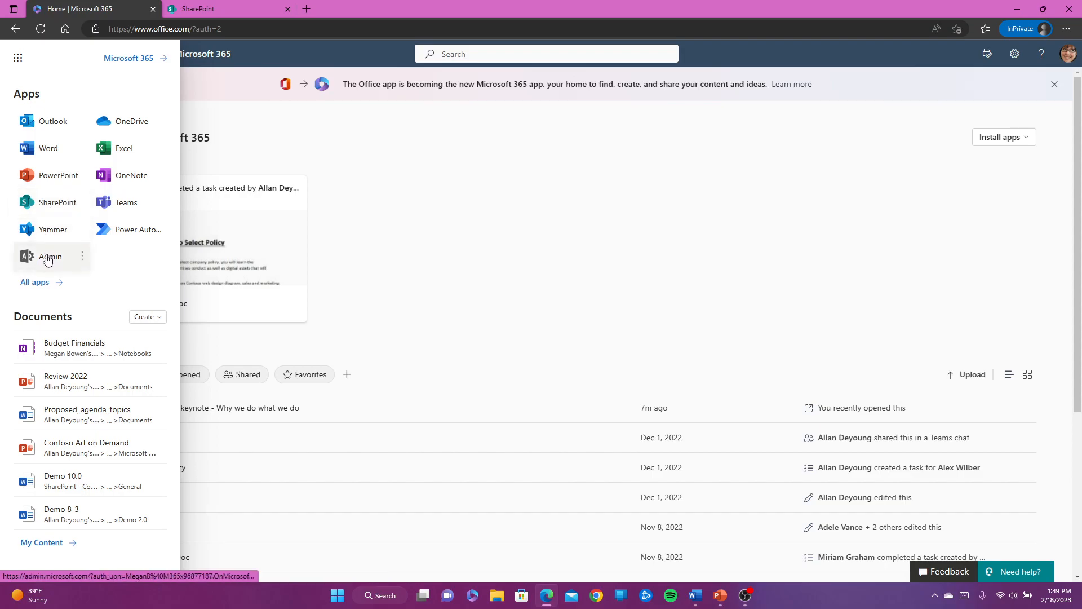
pyautogui.click(36, 283)
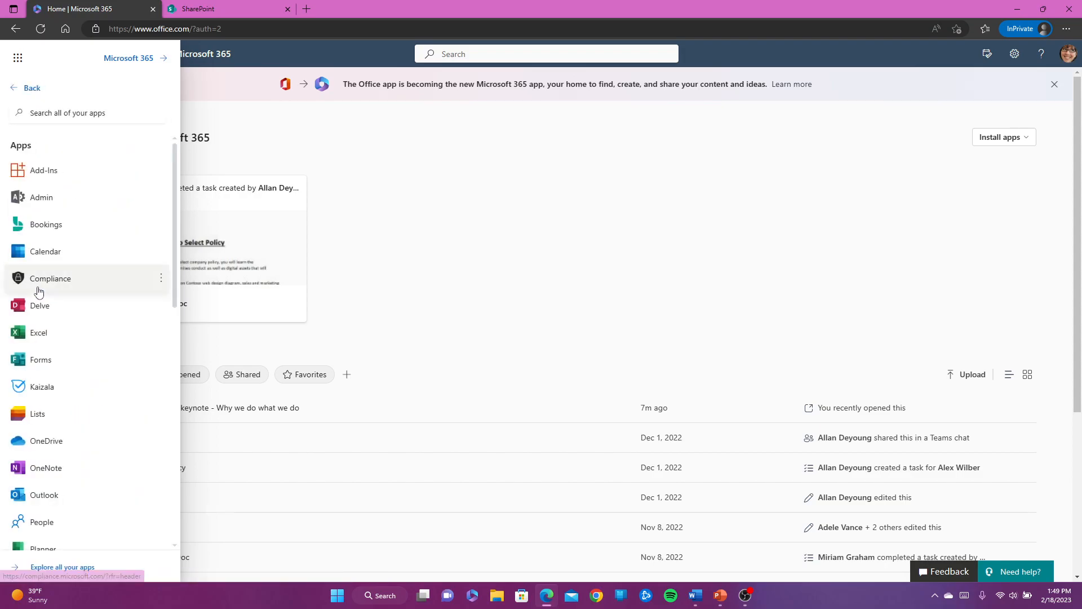
pyautogui.moveTo(175, 170); pyautogui.dragTo(160, 314)
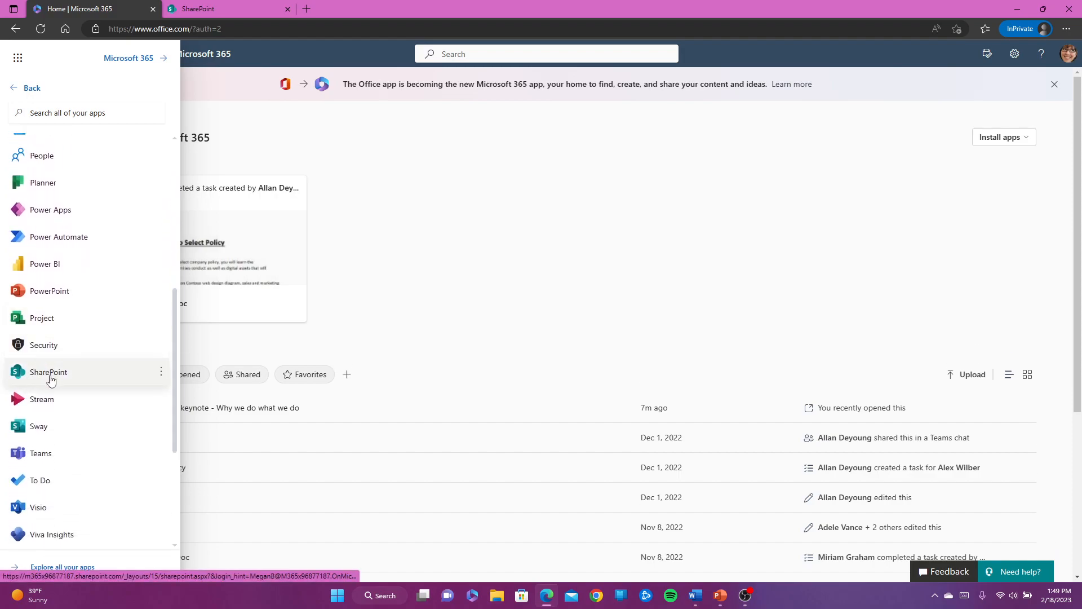
pyautogui.click(213, 10)
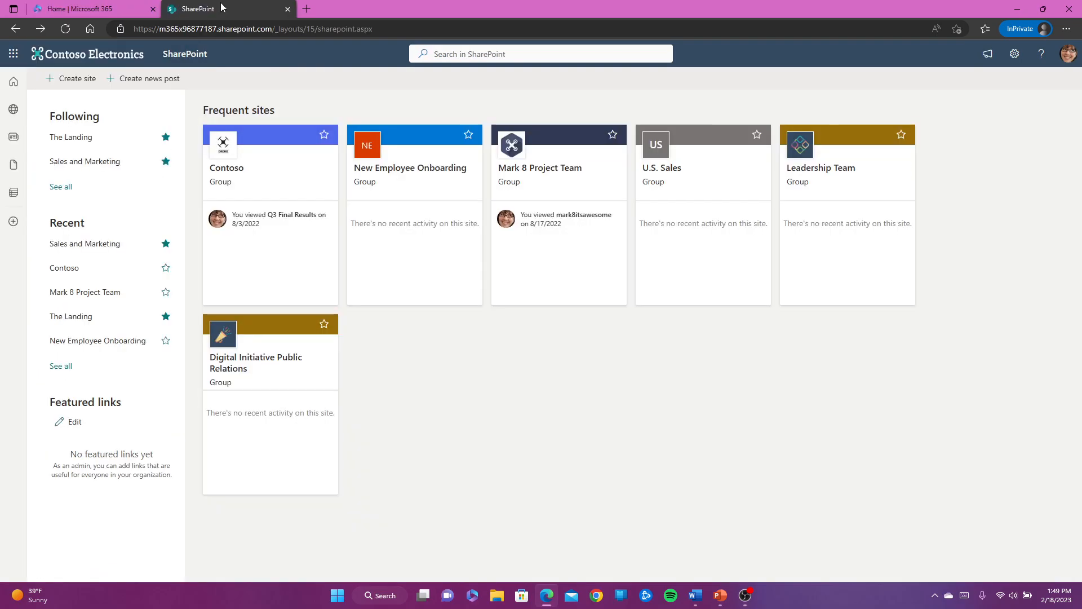
pyautogui.click(96, 10)
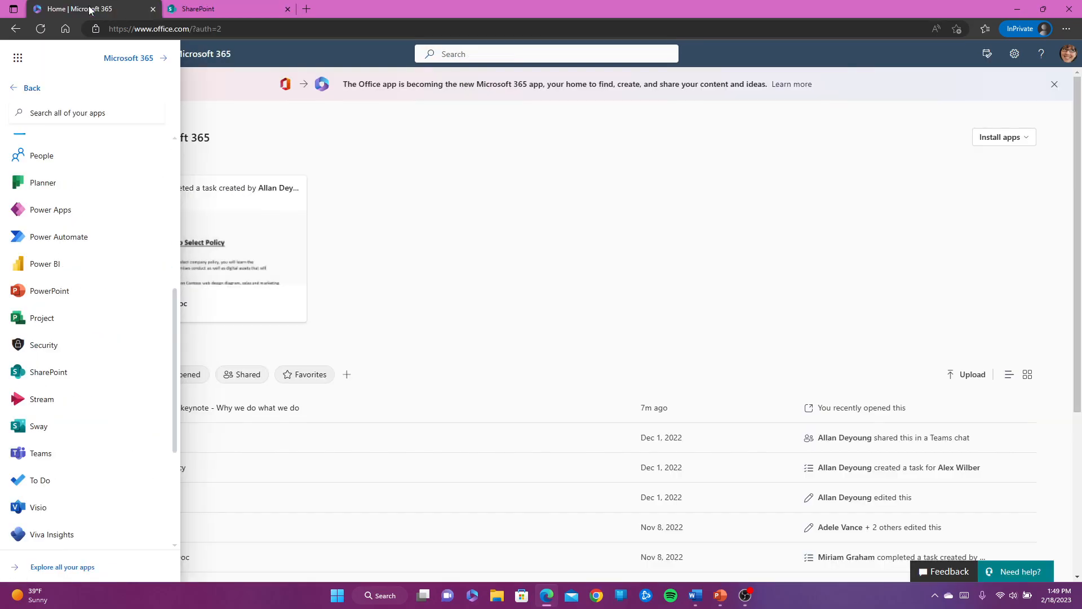
pyautogui.click(227, 11)
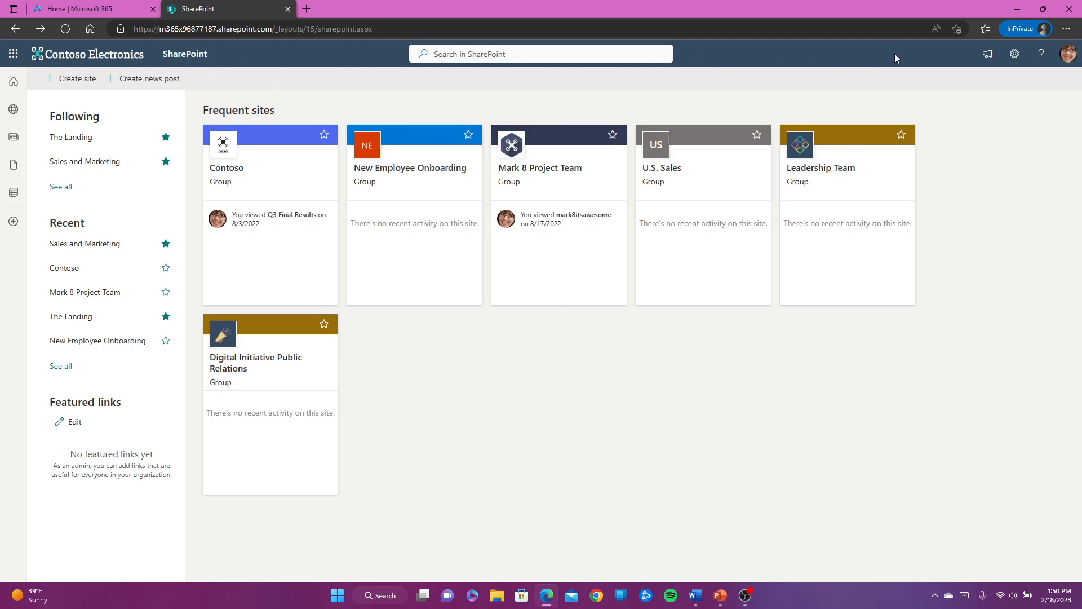
# View the signed-in account's details on the SharePoint start page and close them.
pyautogui.click(1068, 60)
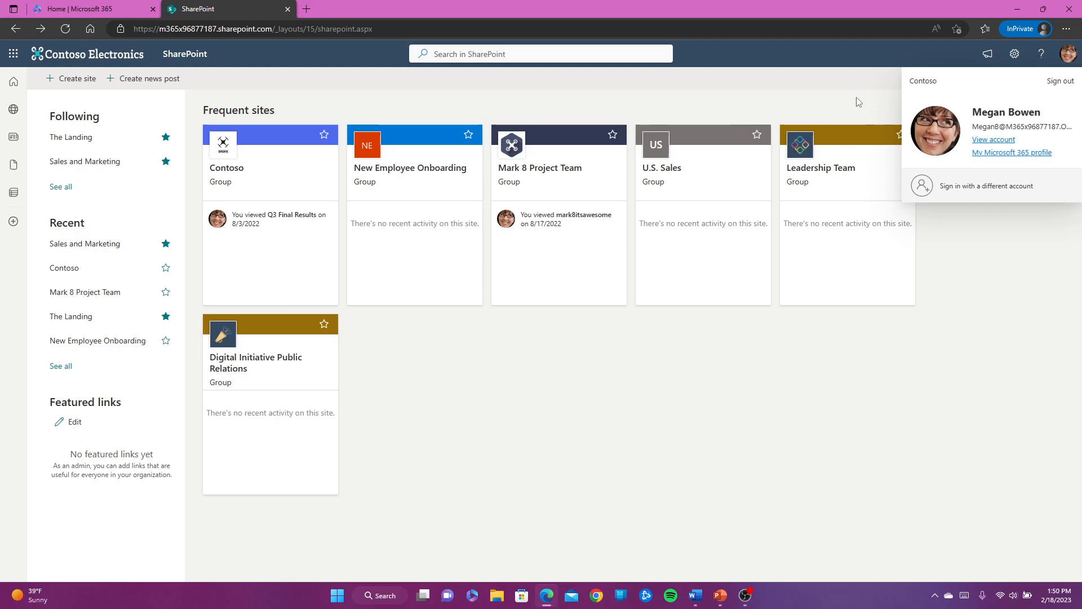
pyautogui.click(842, 105)
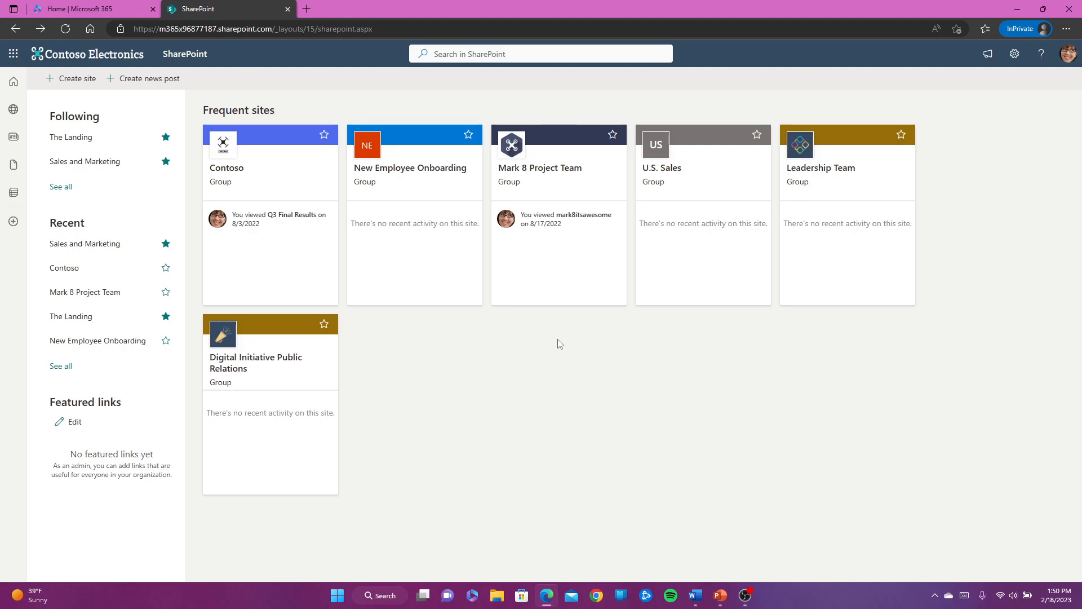
# Start creating a new team site and name it "Demo Team Site".
pyautogui.click(75, 82)
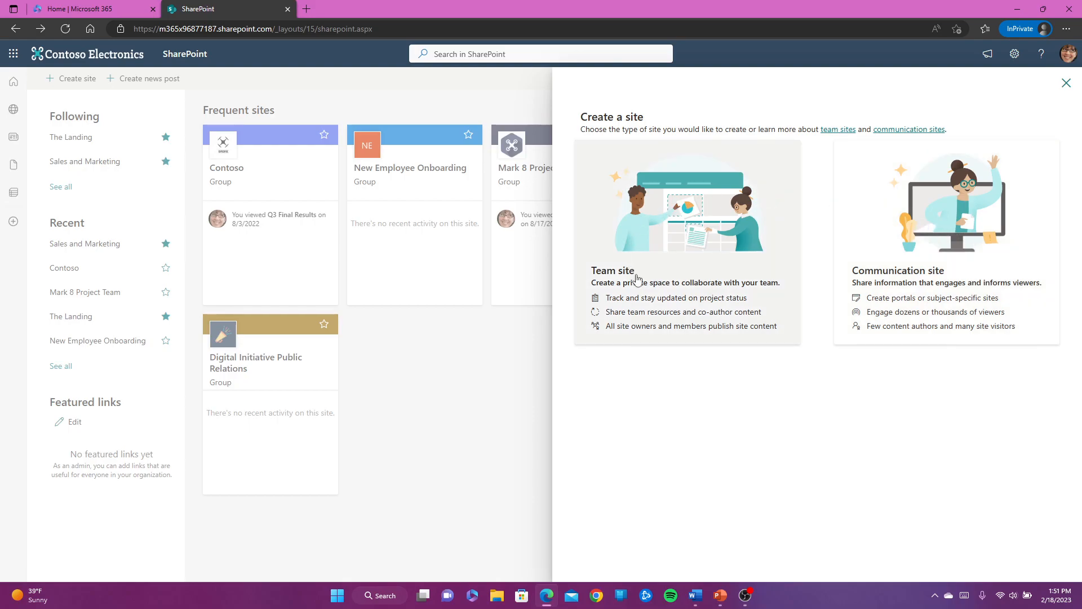
pyautogui.click(682, 227)
pyautogui.click(902, 159)
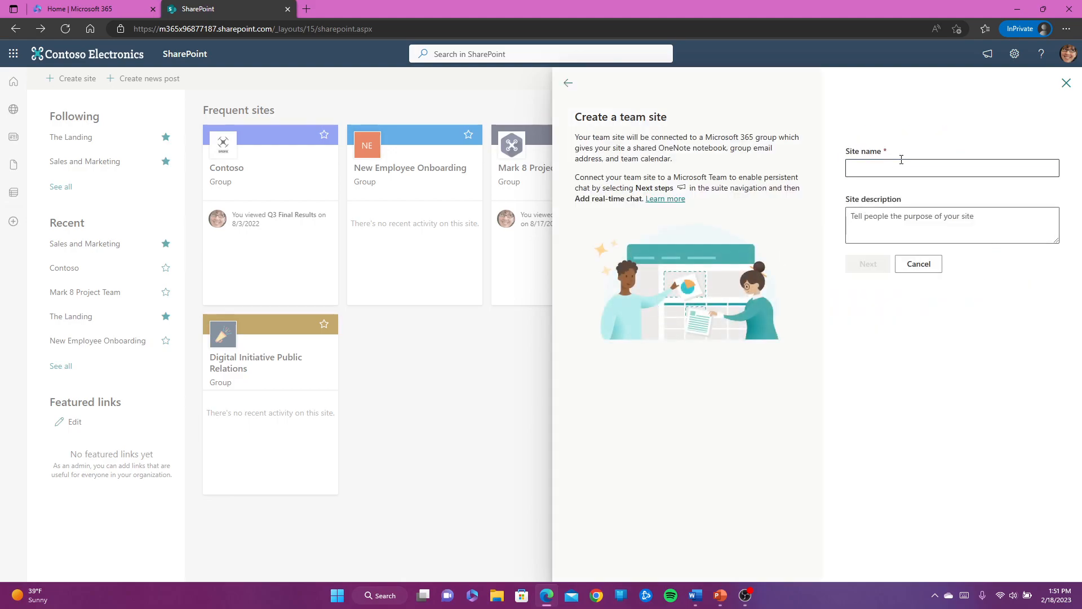
pyautogui.click(902, 165)
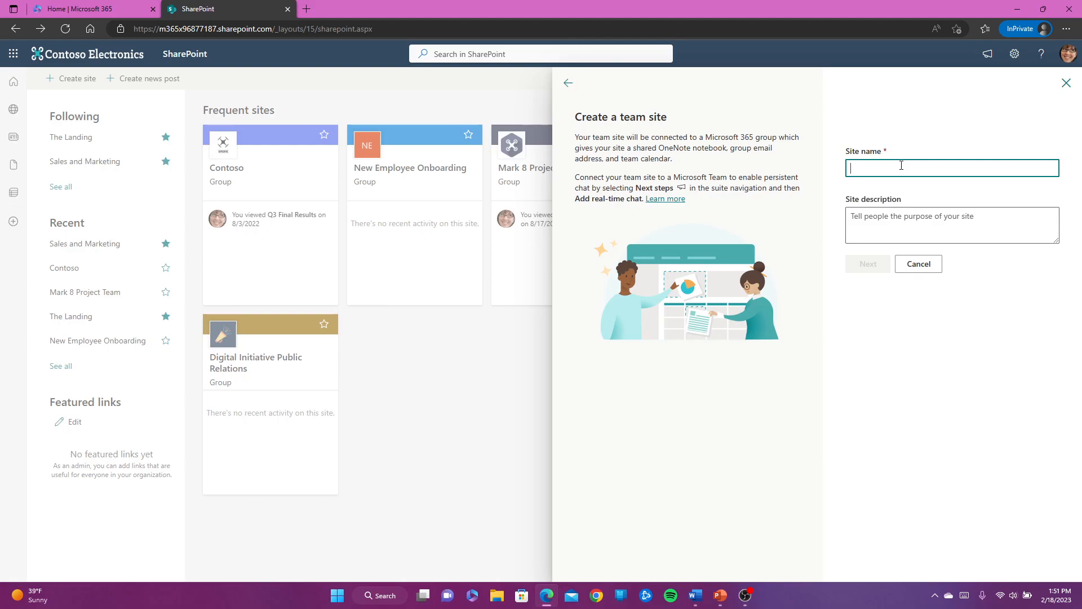
pyautogui.write('Demo Team Site')
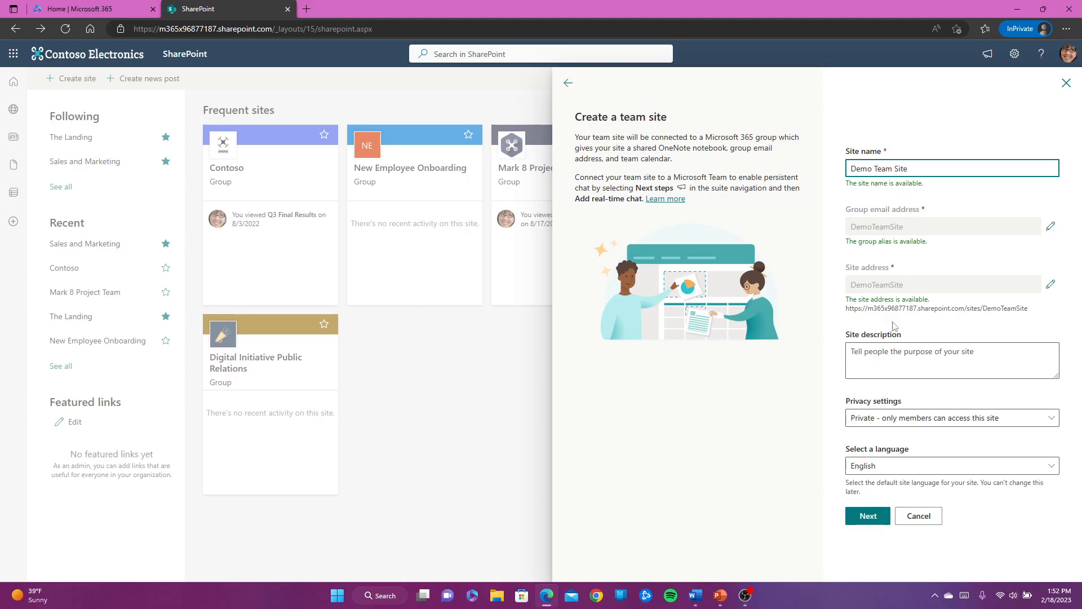
# Keep the site private to members only with English as its language, leave the description blank, and continue to adding members.
pyautogui.click(907, 355)
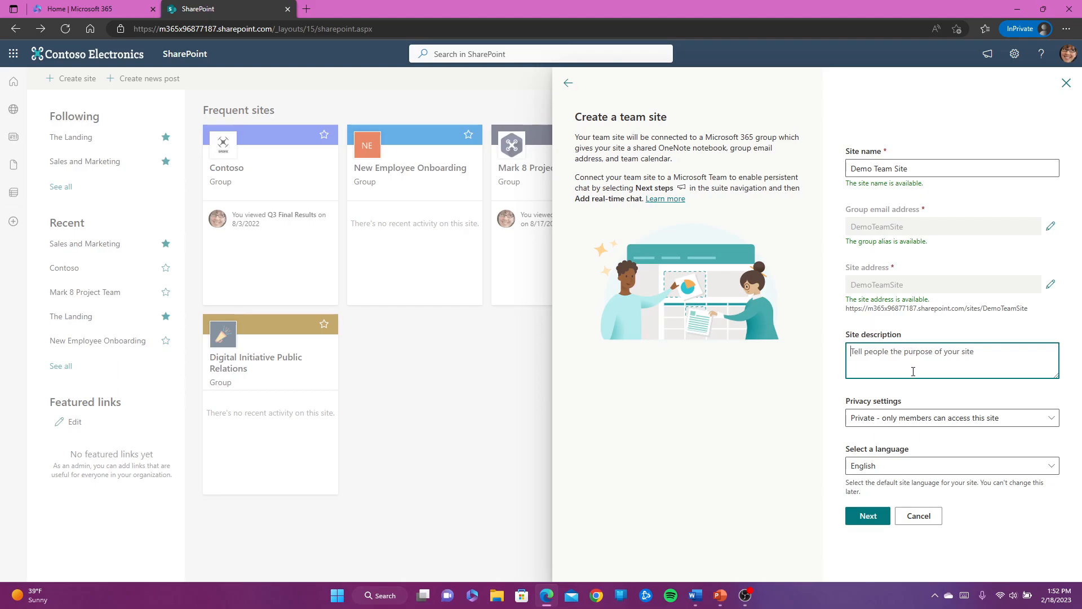
pyautogui.click(995, 421)
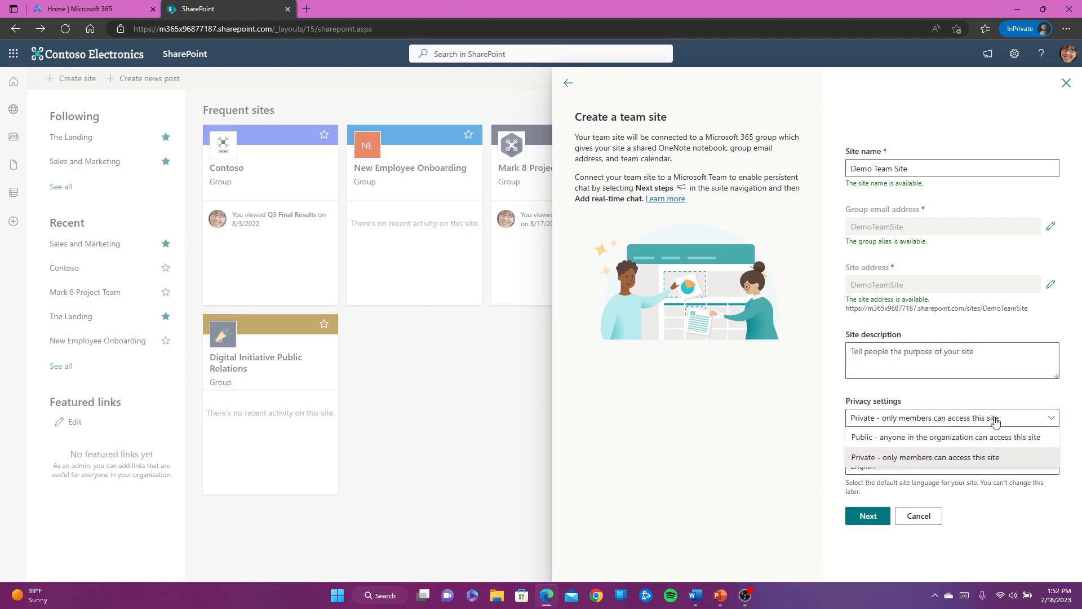
pyautogui.click(915, 461)
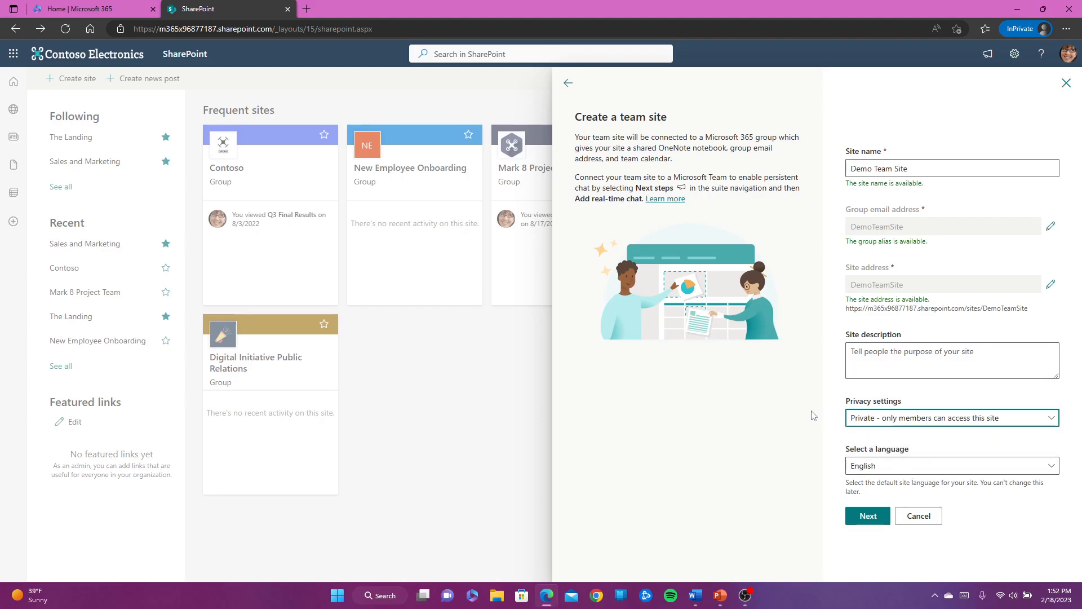
pyautogui.click(1012, 467)
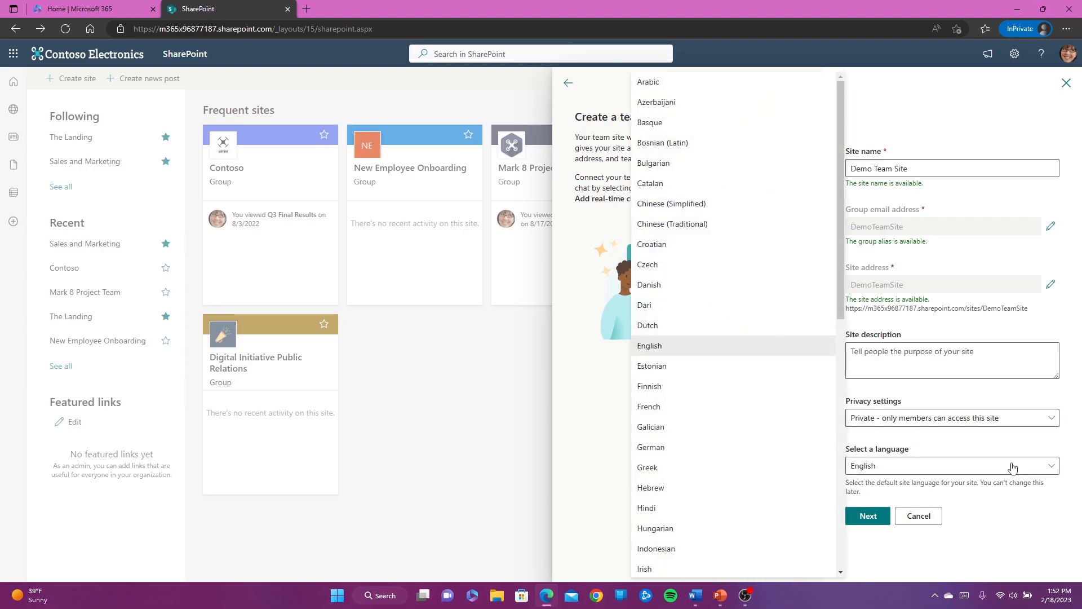
pyautogui.click(1012, 466)
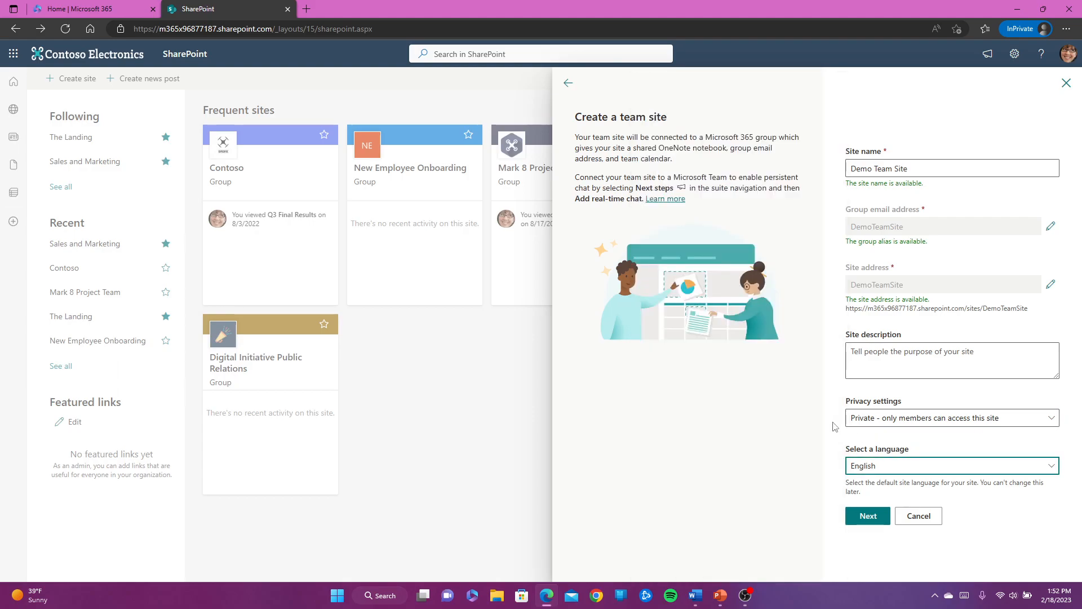
pyautogui.click(870, 516)
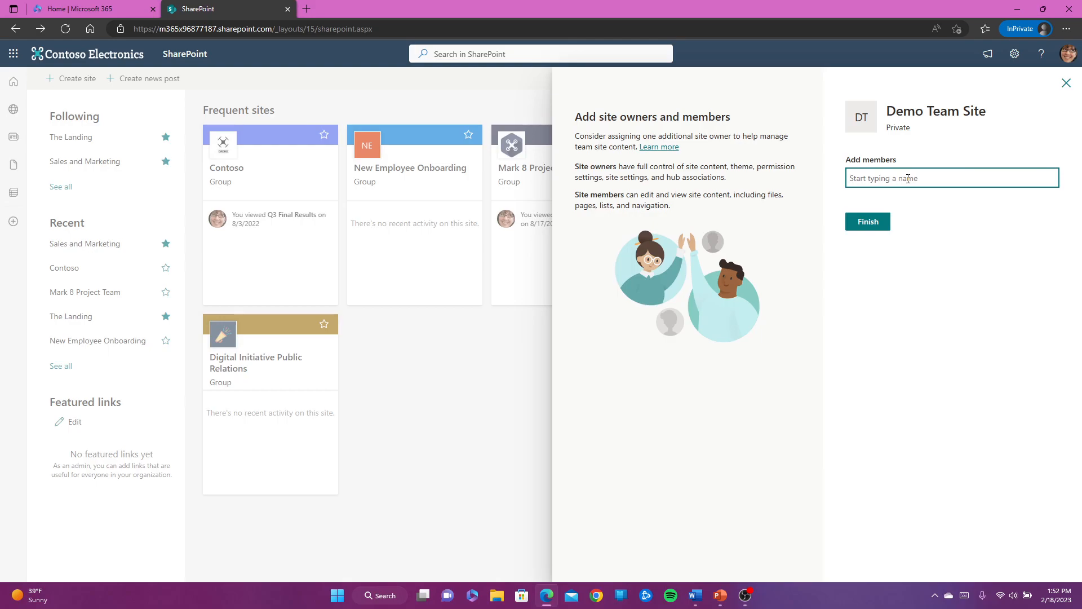
# Add five colleagues from the directory as members of Demo Team Site.
pyautogui.write('nes')
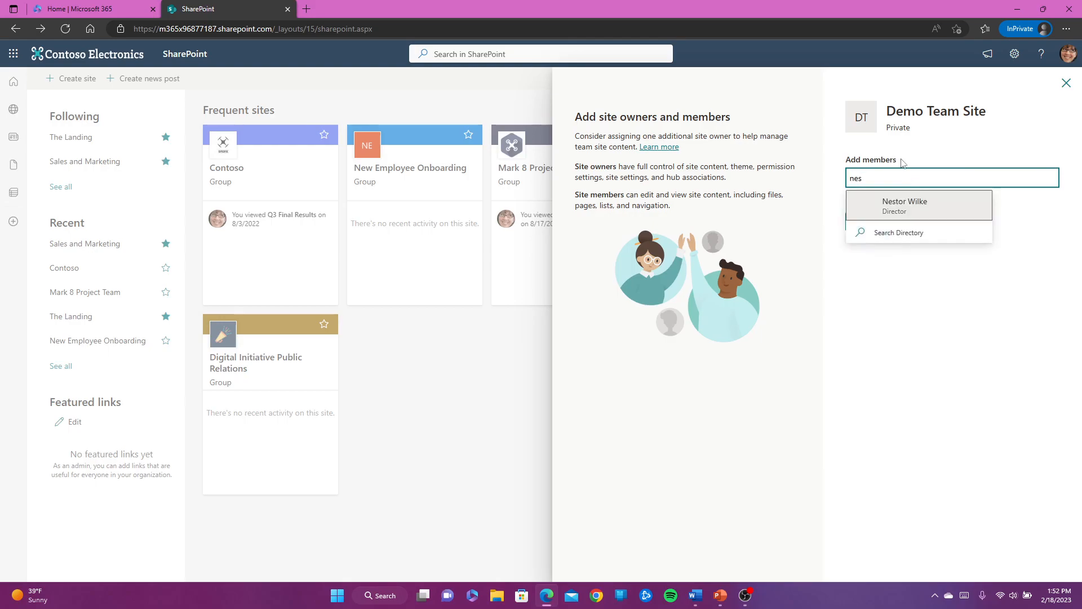
pyautogui.click(913, 200)
pyautogui.write('adel')
pyautogui.click(917, 206)
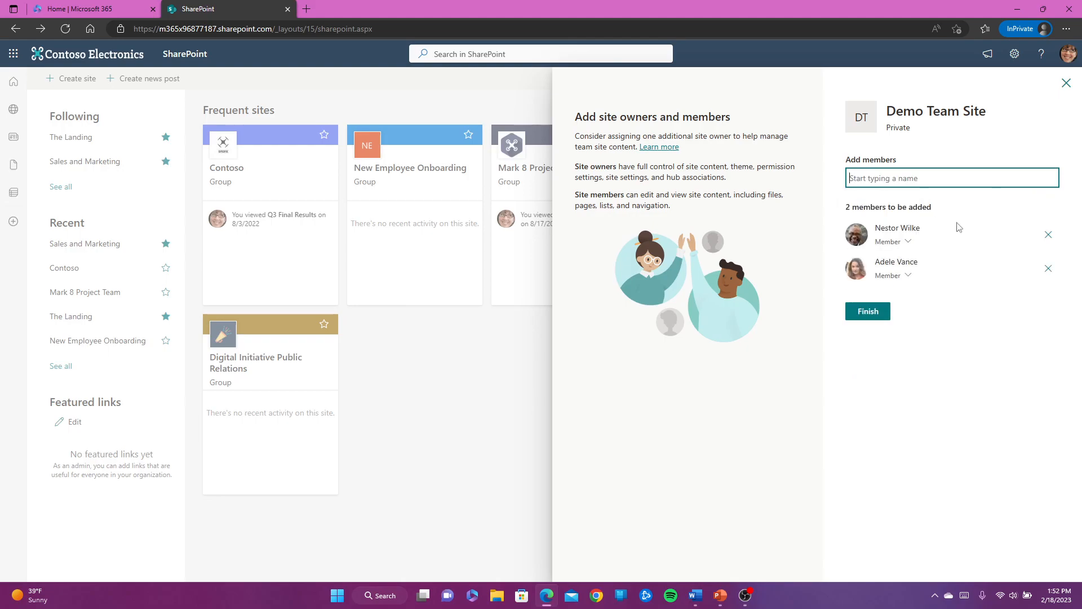
pyautogui.write('alx')
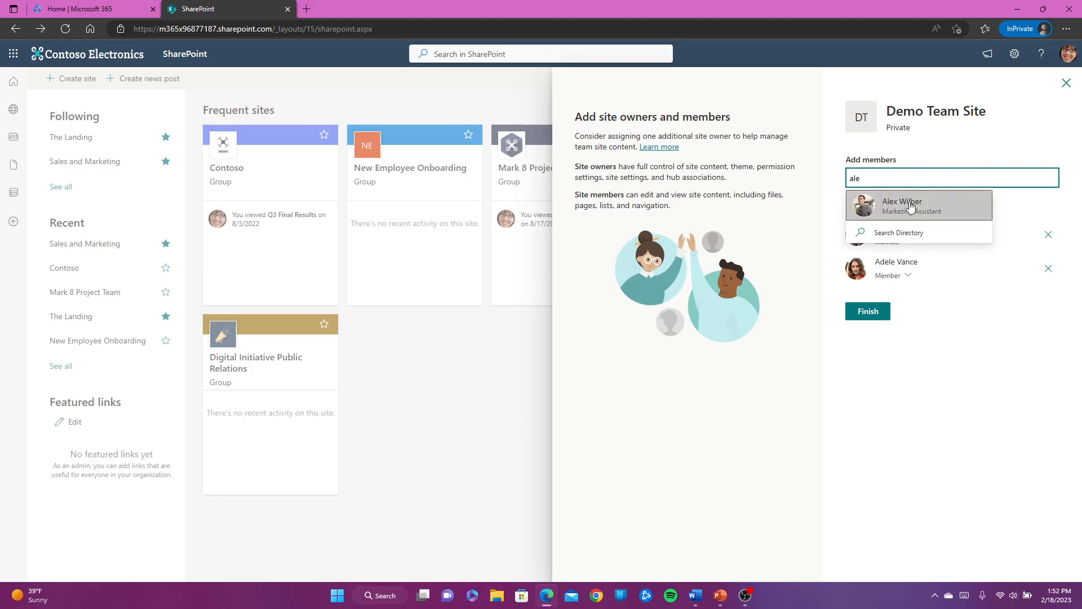
pyautogui.click(909, 203)
pyautogui.write('pra')
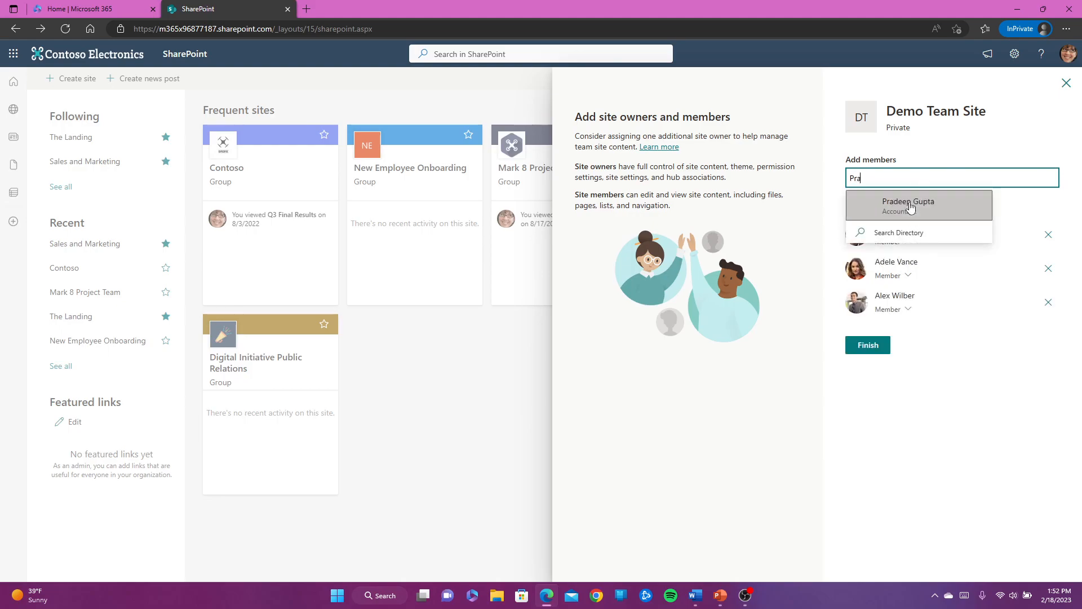
pyautogui.click(910, 202)
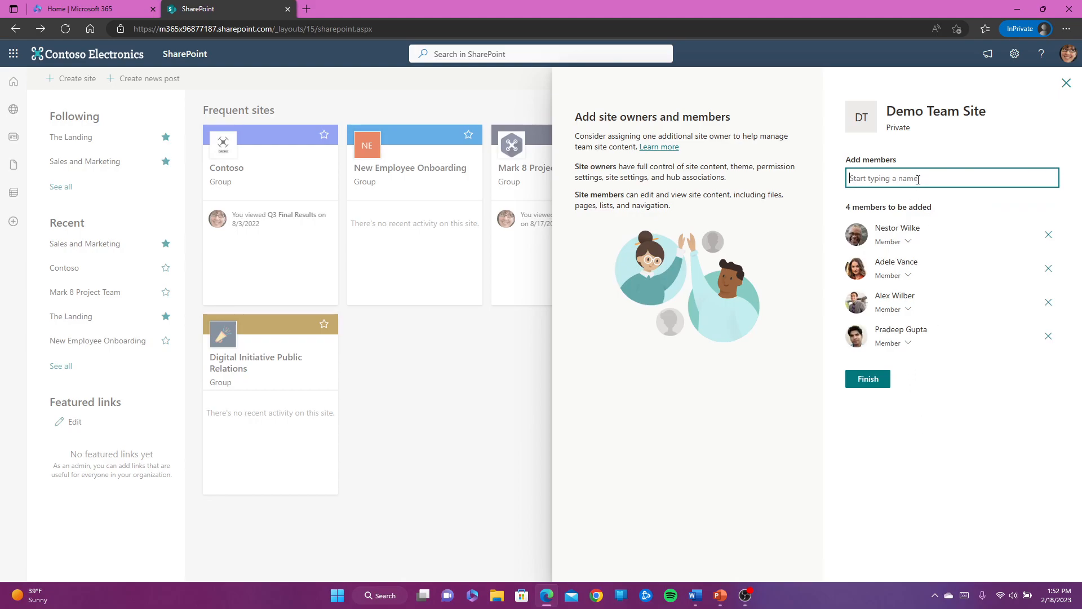
pyautogui.write('lid')
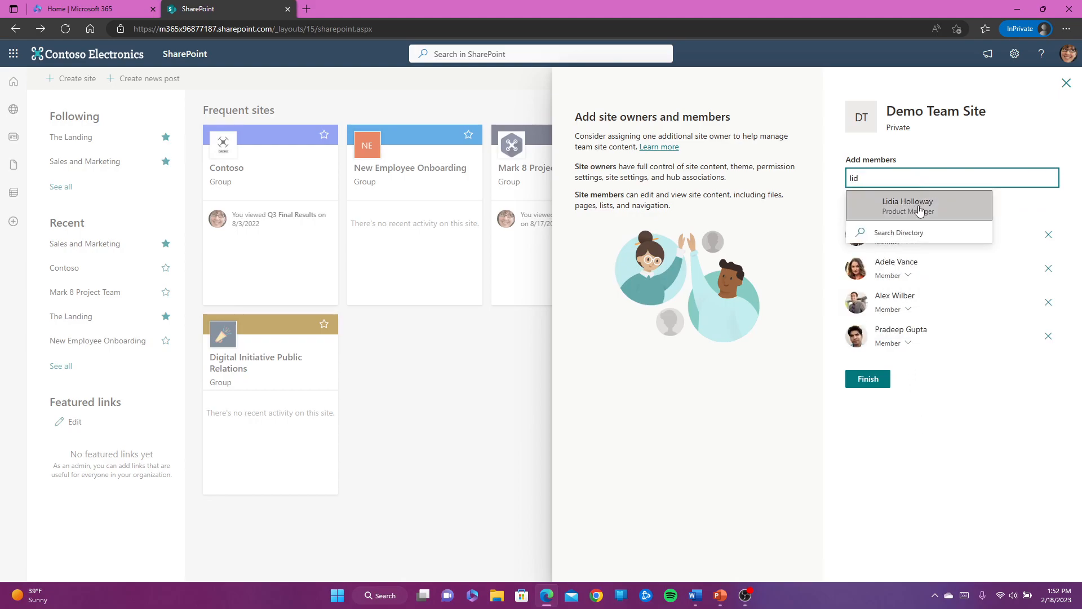
pyautogui.click(919, 208)
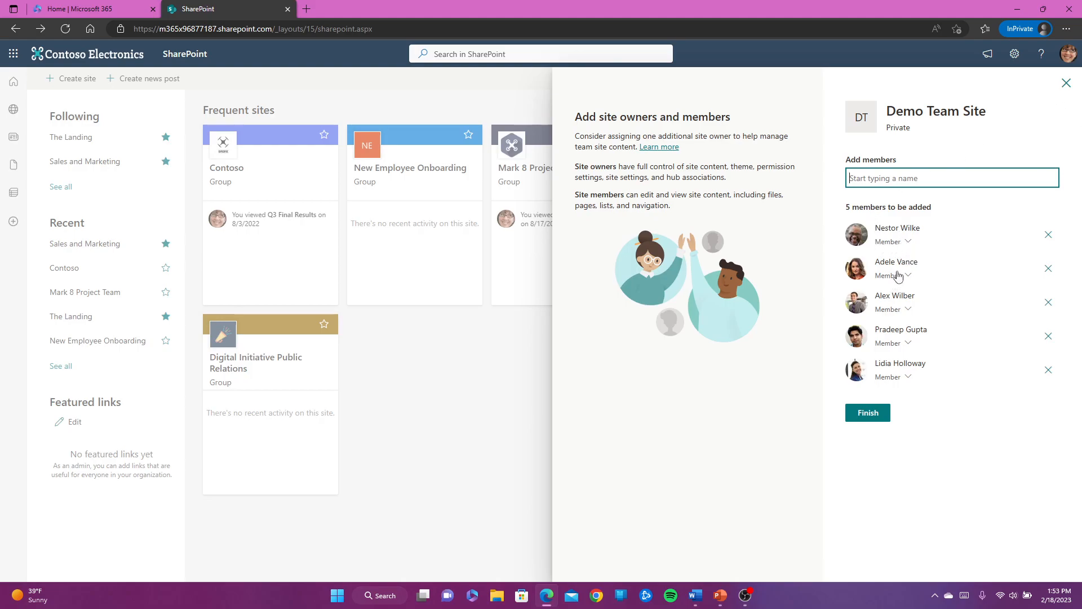
# Change the role of the first listed person to Owner and leave the others as members.
pyautogui.click(906, 244)
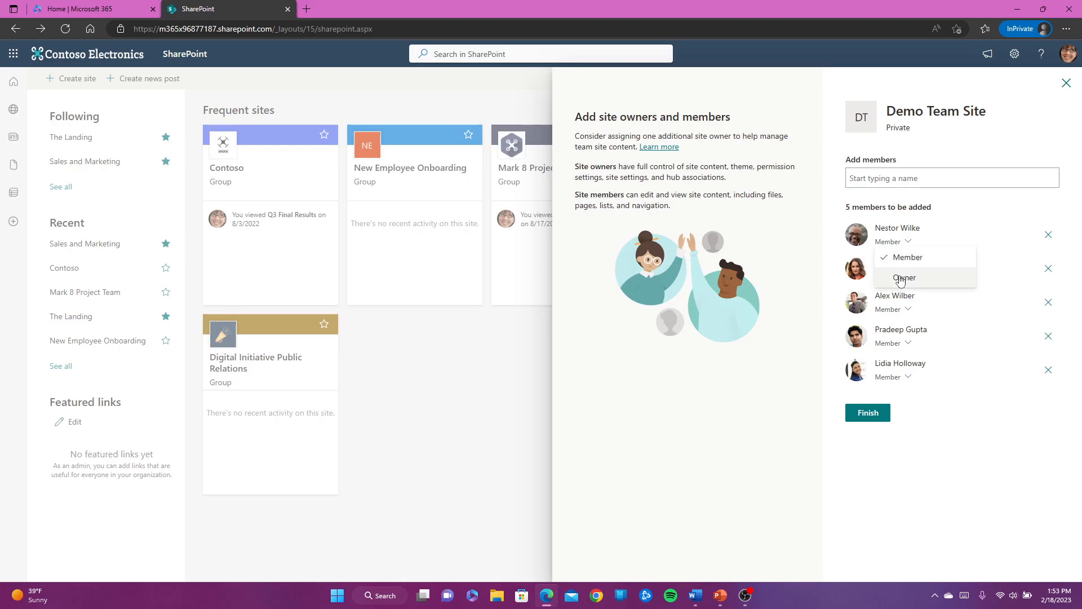
pyautogui.click(901, 278)
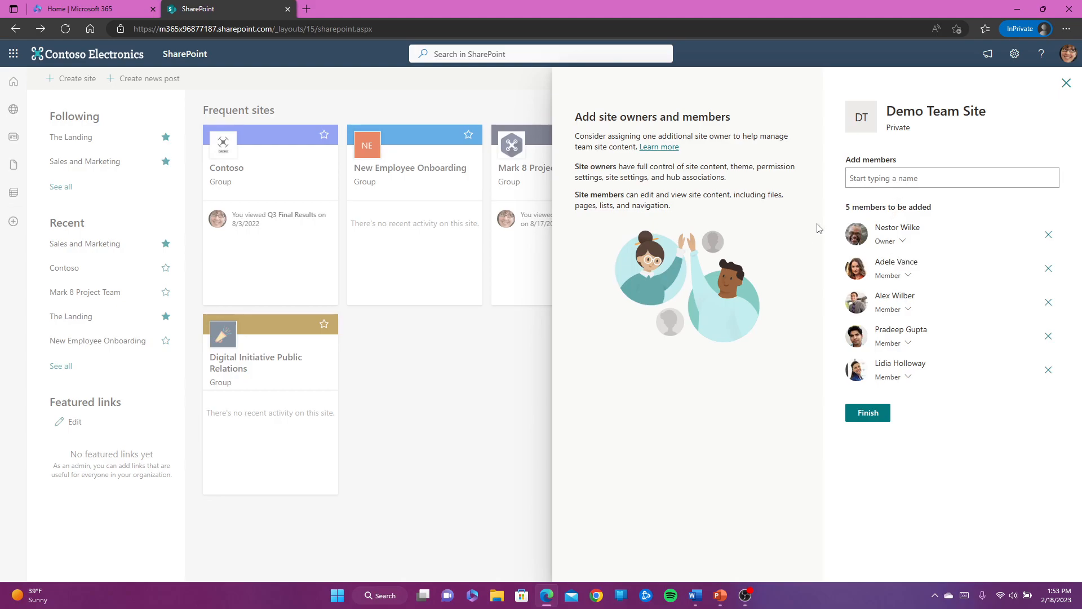
pyautogui.click(908, 276)
pyautogui.click(944, 420)
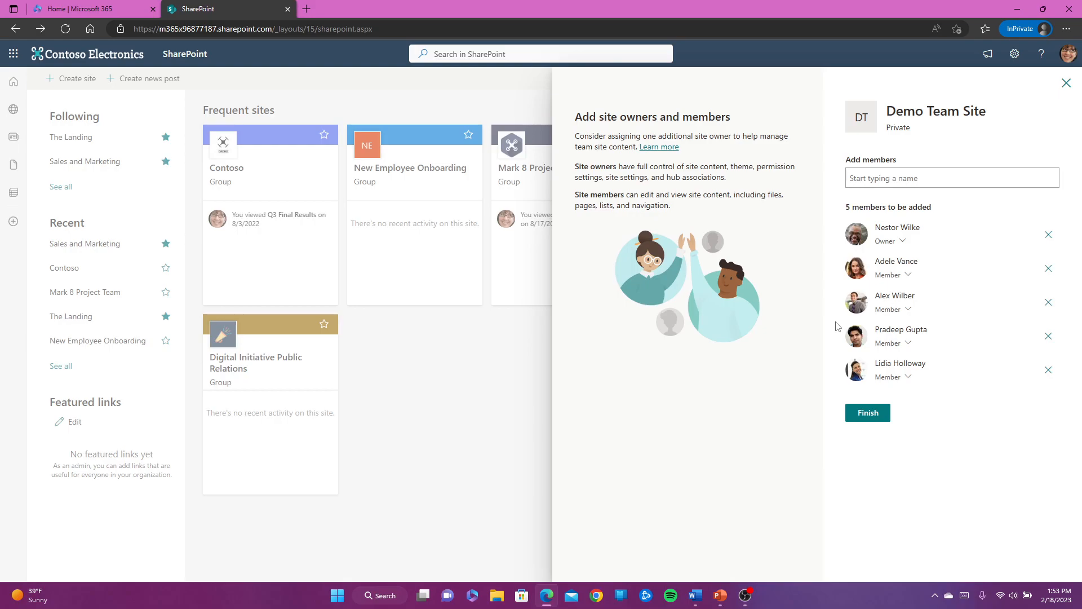
# Finish creating the team site, then dismiss the site design prompt and the next-steps suggestions.
pyautogui.click(877, 418)
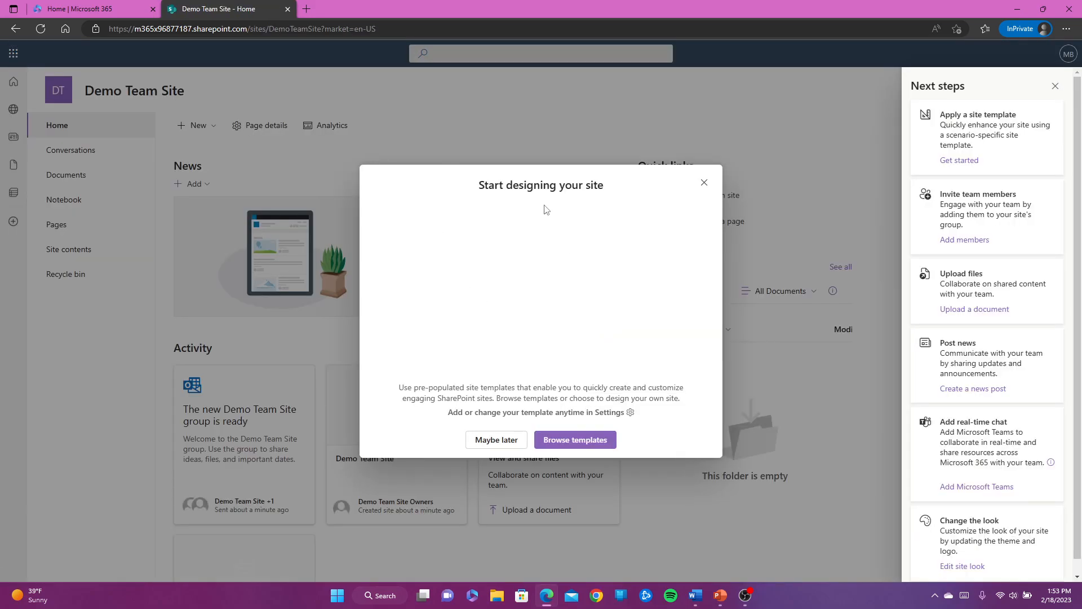
pyautogui.click(703, 182)
pyautogui.click(1055, 86)
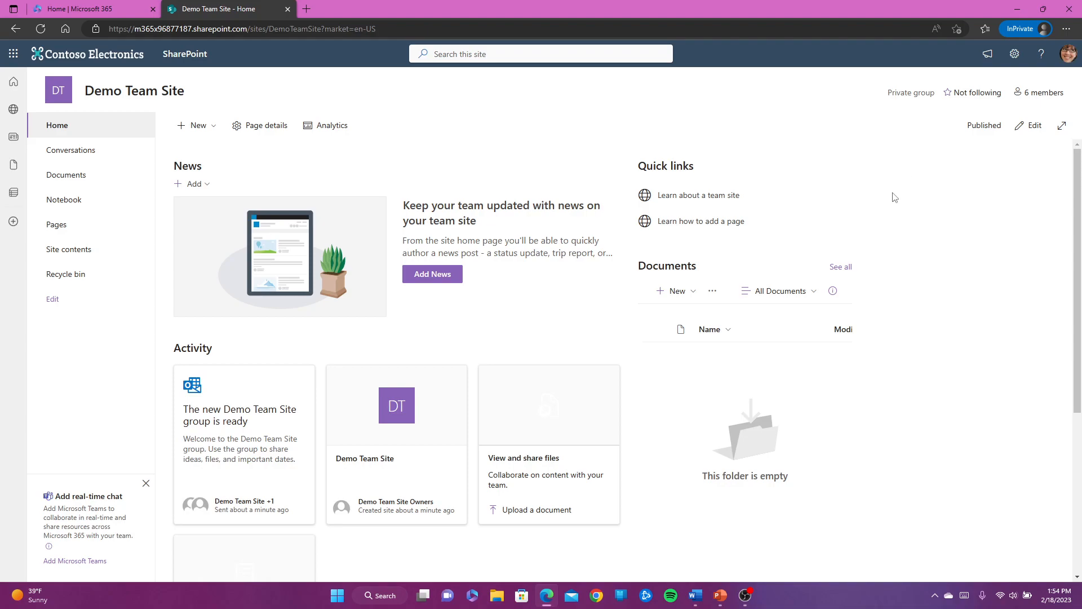
# Preview the Purple, Green, Dark Yellow and Dark Blue site themes, and choose Red as the theme in Change the look.
pyautogui.click(1015, 55)
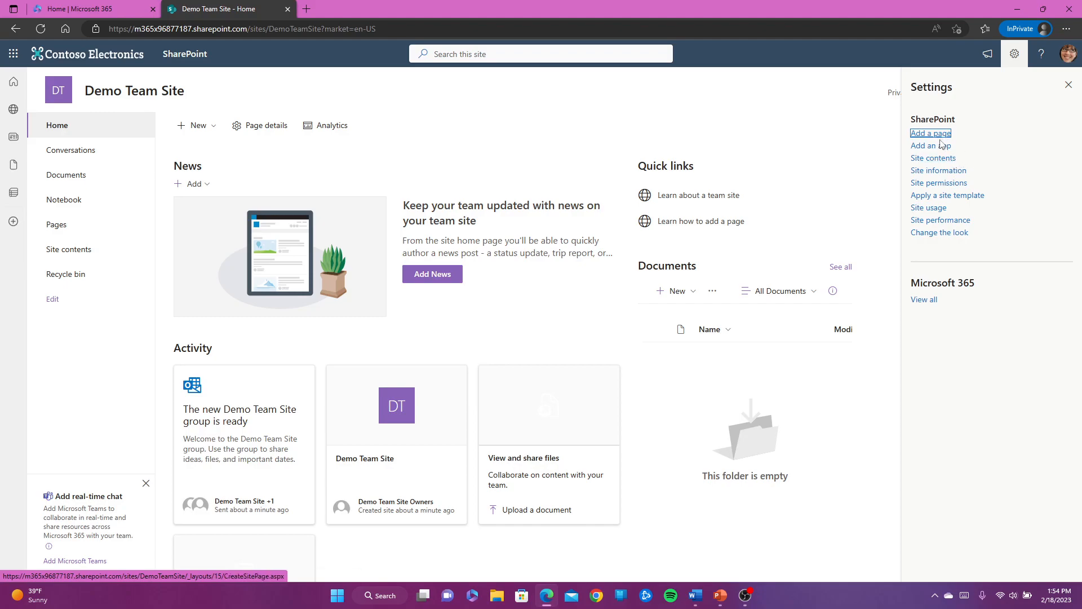
pyautogui.click(949, 237)
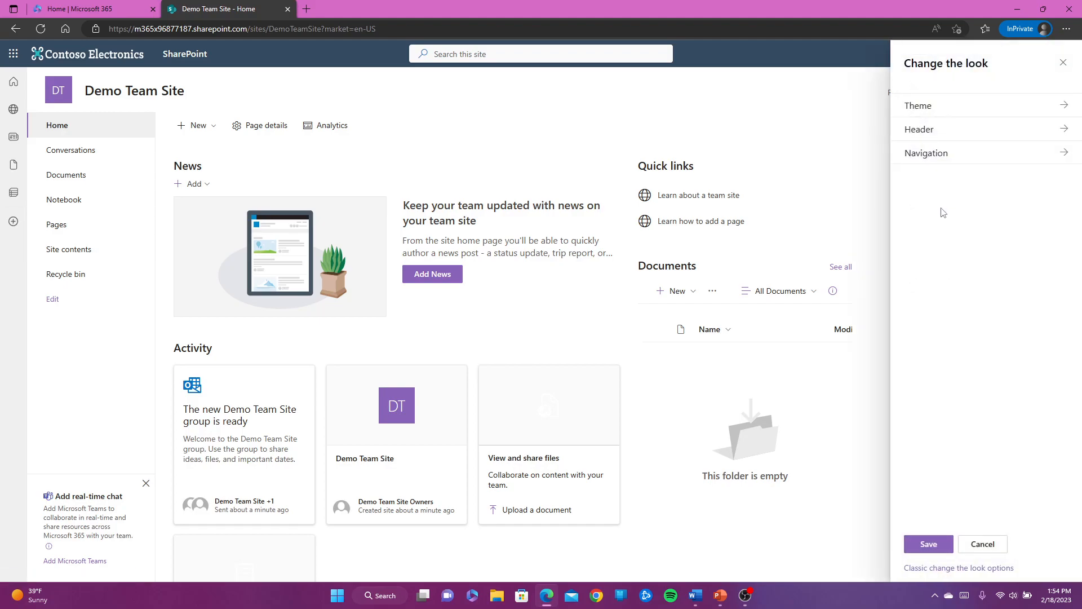
pyautogui.click(946, 109)
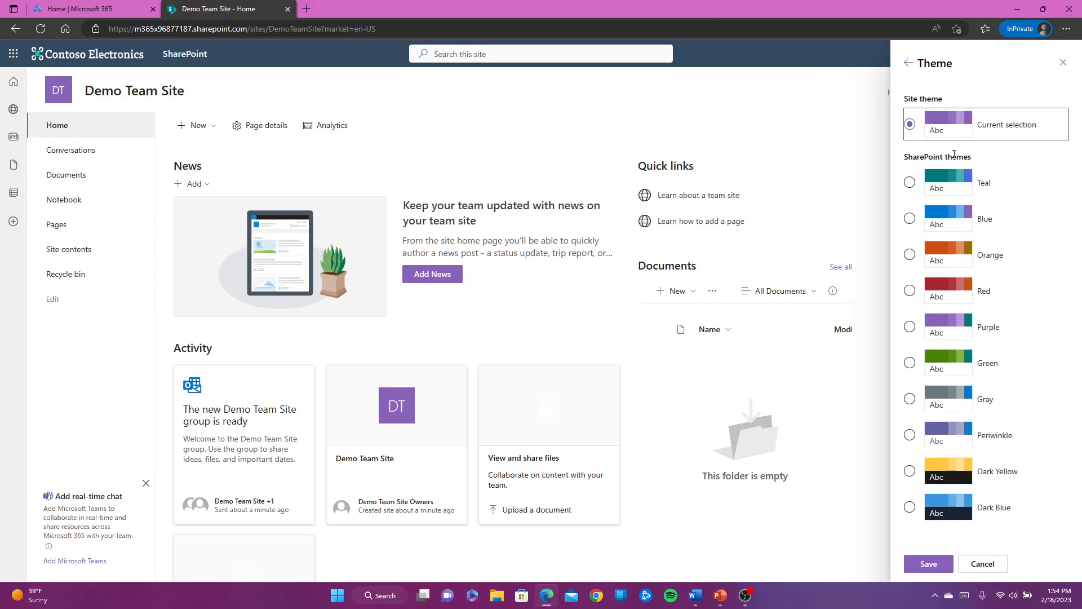
pyautogui.click(944, 288)
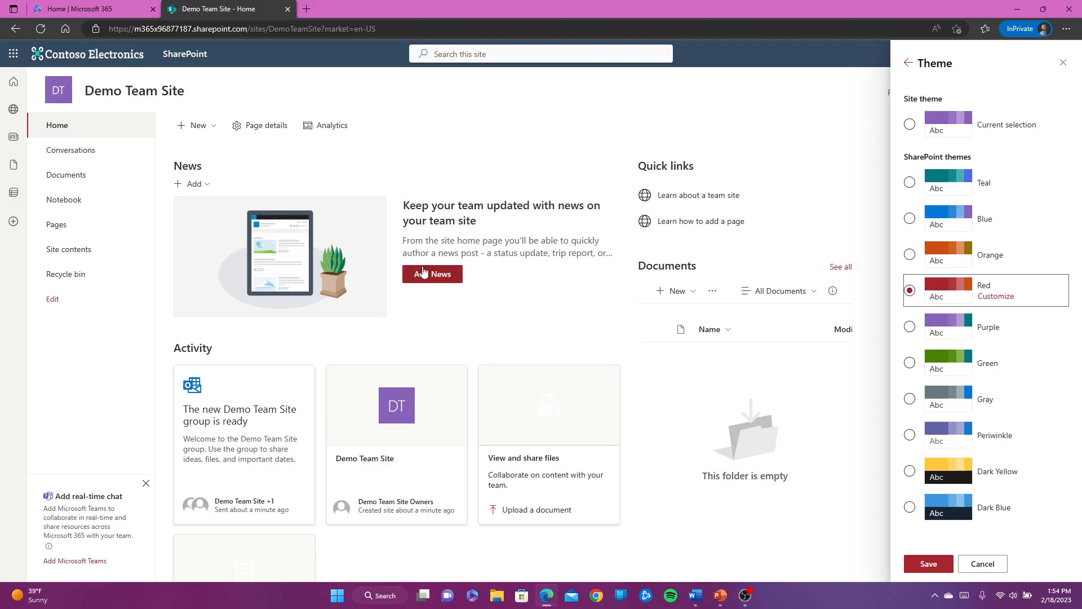
pyautogui.click(937, 338)
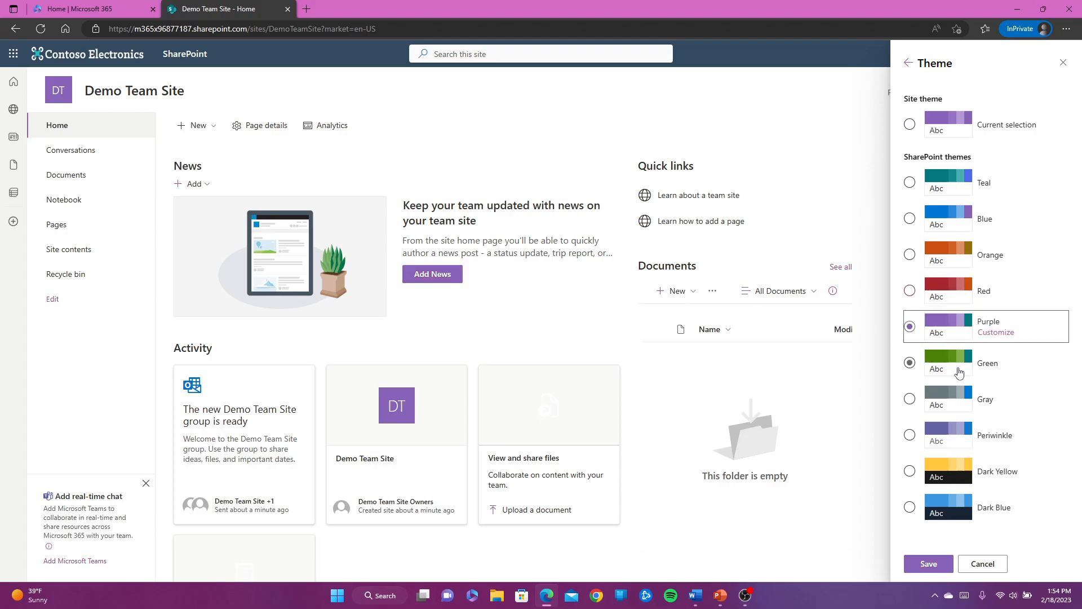
pyautogui.click(960, 370)
pyautogui.click(947, 295)
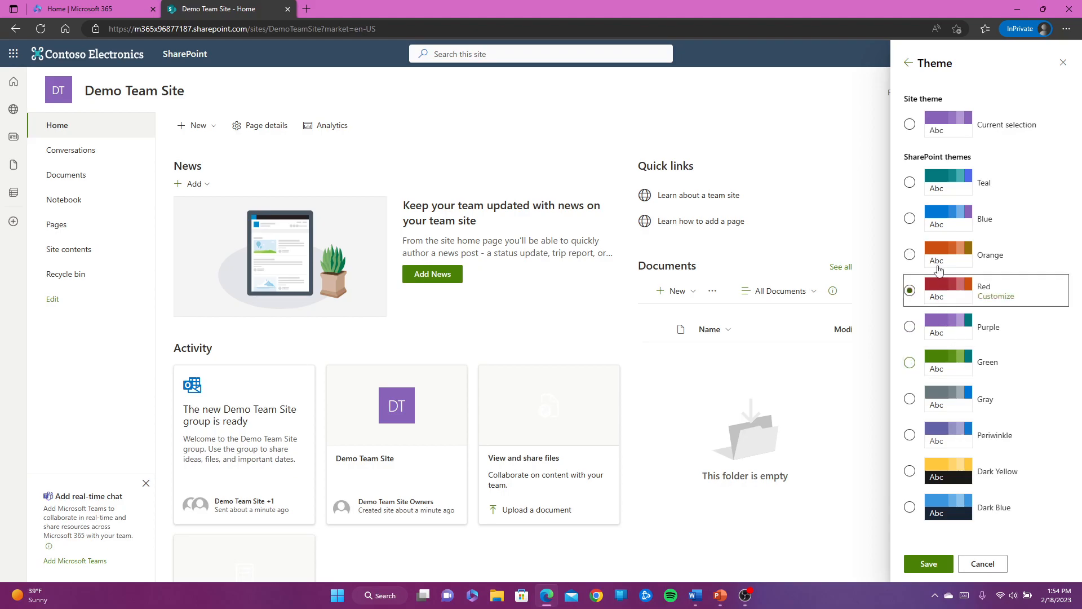
pyautogui.click(937, 477)
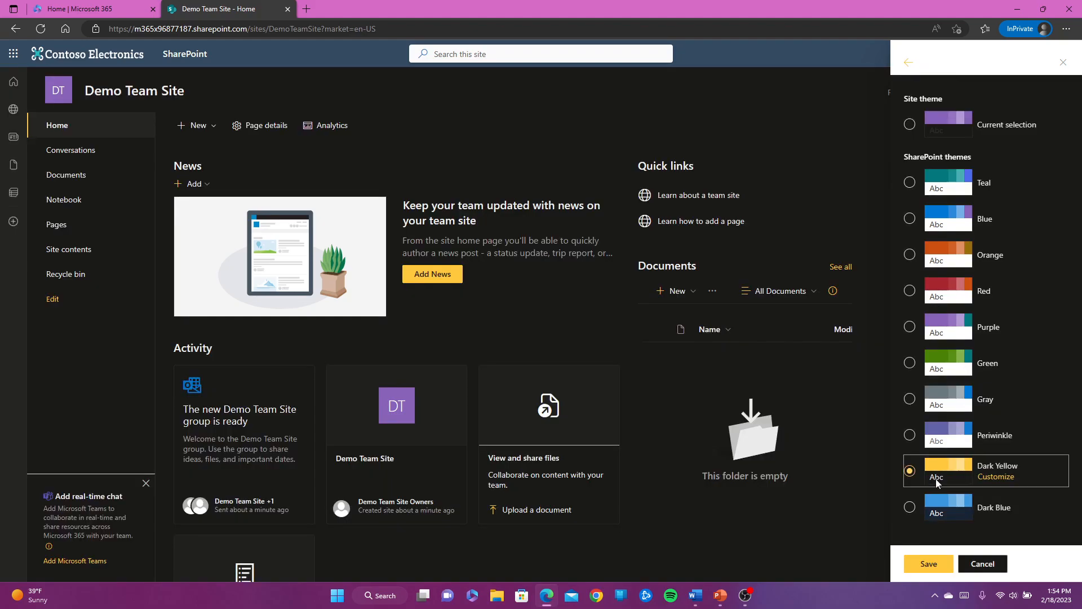
pyautogui.click(945, 508)
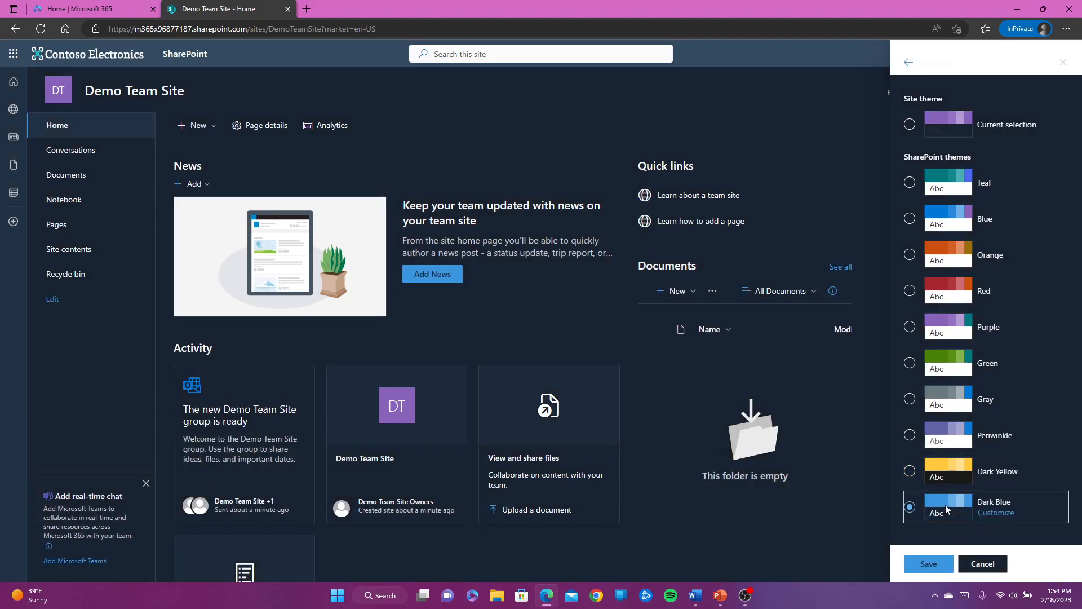
pyautogui.click(956, 297)
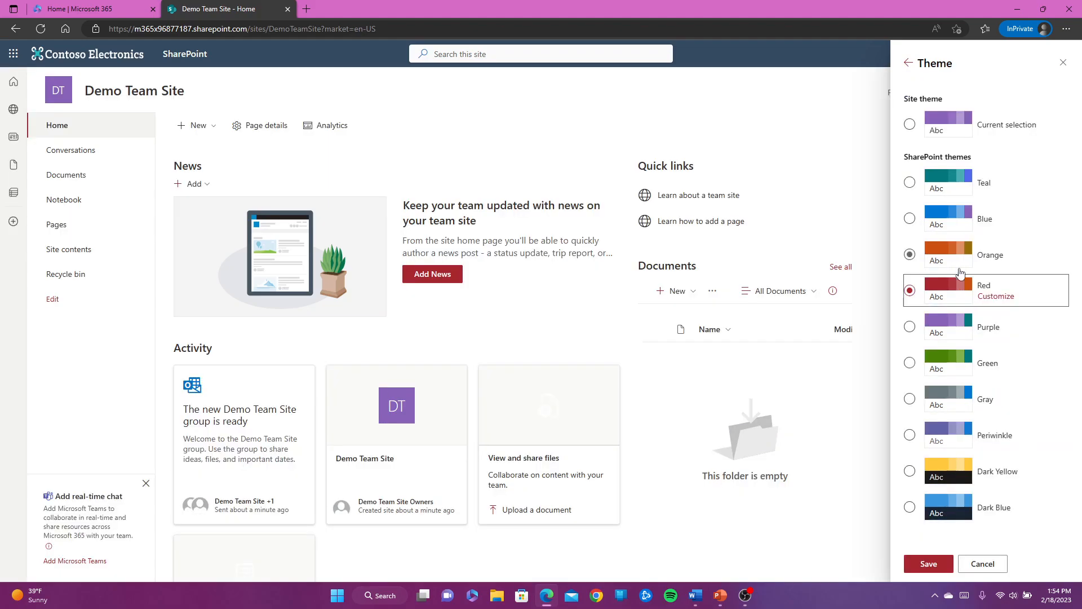
pyautogui.click(908, 65)
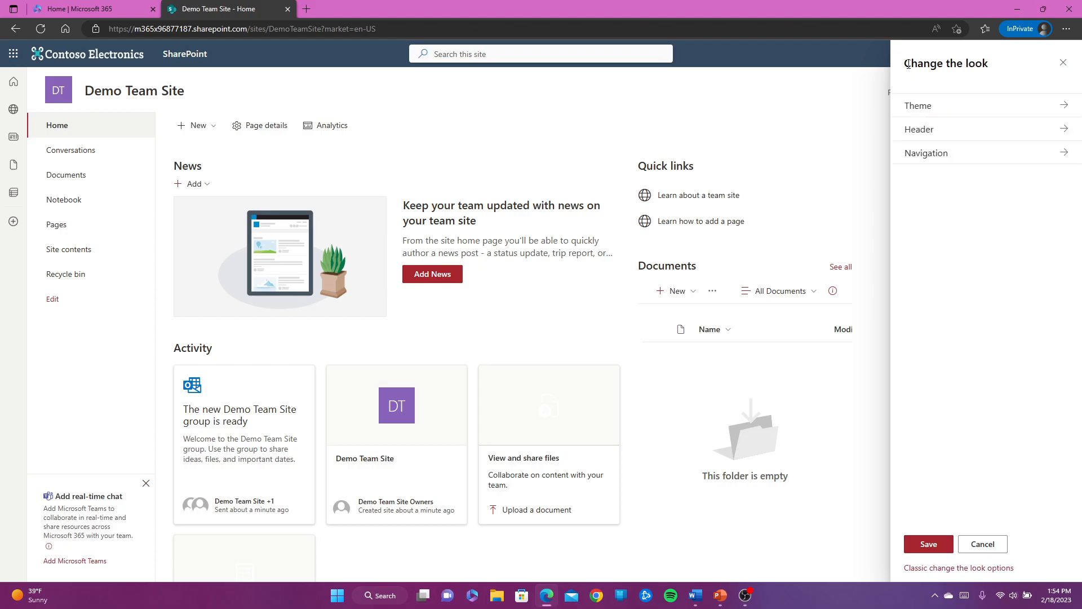
# Try the Minimal header layout, and set the site header layout to Standard.
pyautogui.click(948, 132)
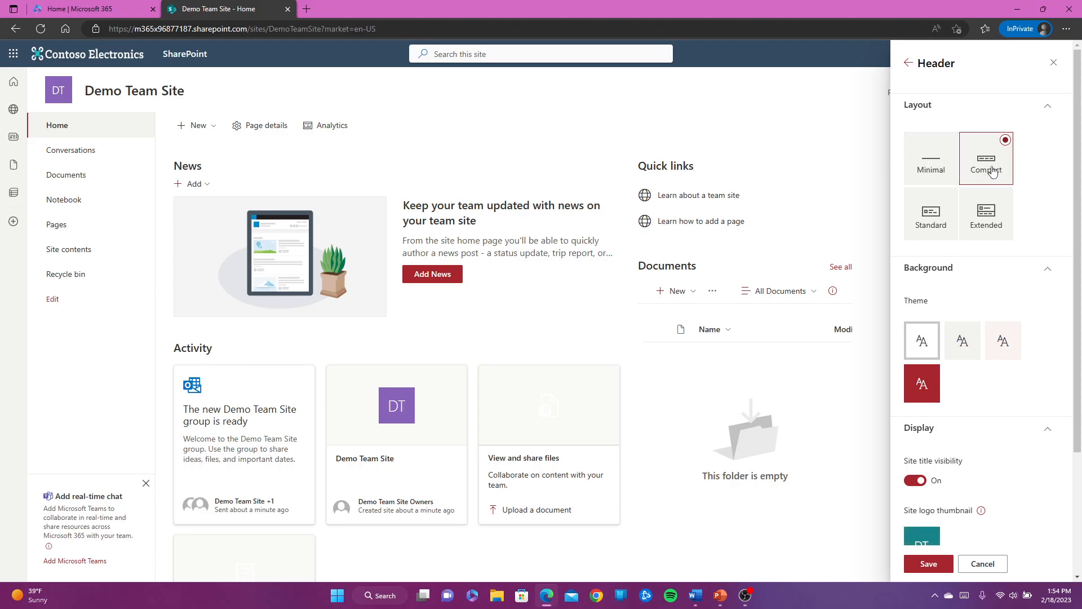
pyautogui.click(940, 168)
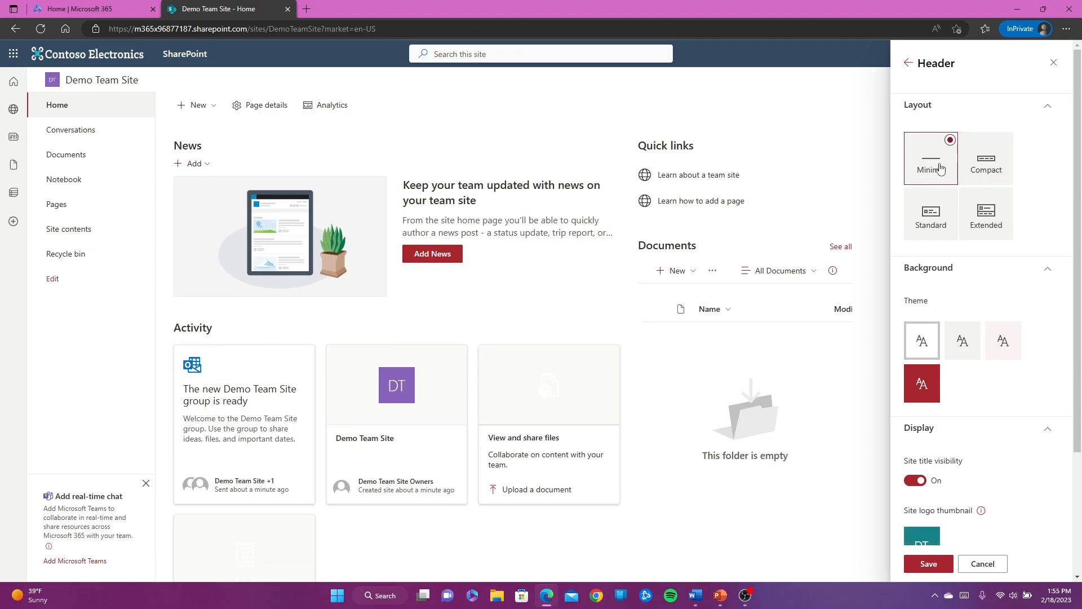
pyautogui.click(936, 213)
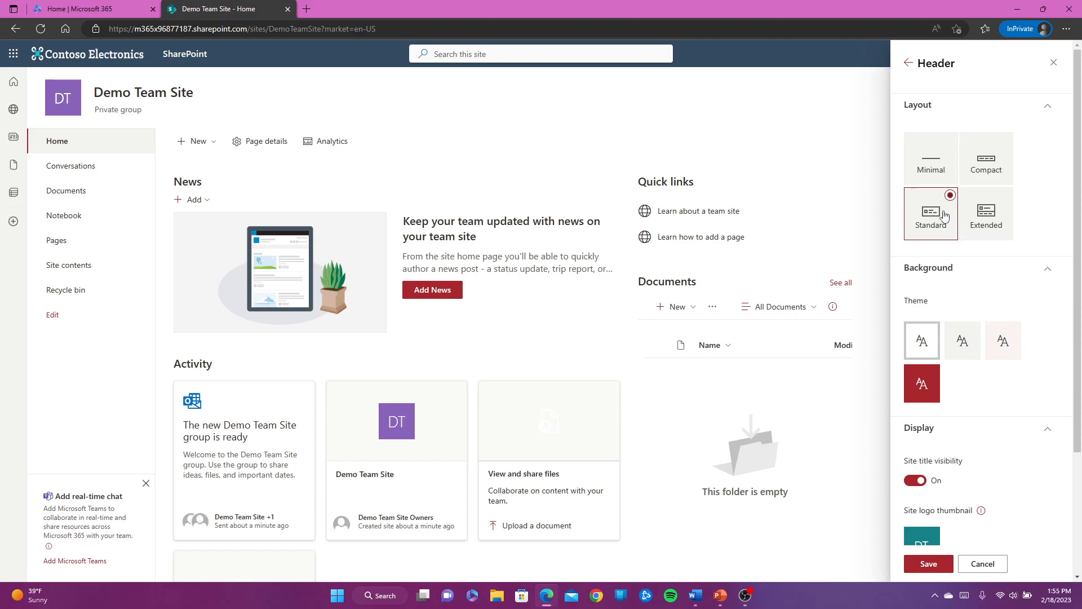
# Compare the header background options, choose the solid red one, and review the header's display settings.
pyautogui.click(931, 384)
pyautogui.click(962, 341)
pyautogui.click(1003, 343)
pyautogui.click(963, 342)
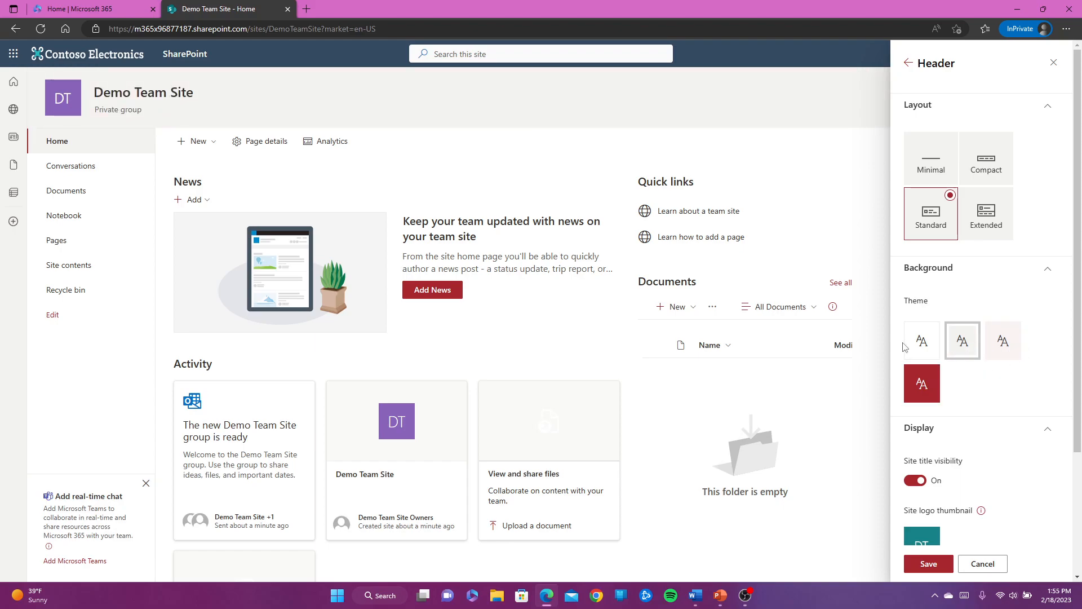
pyautogui.click(919, 395)
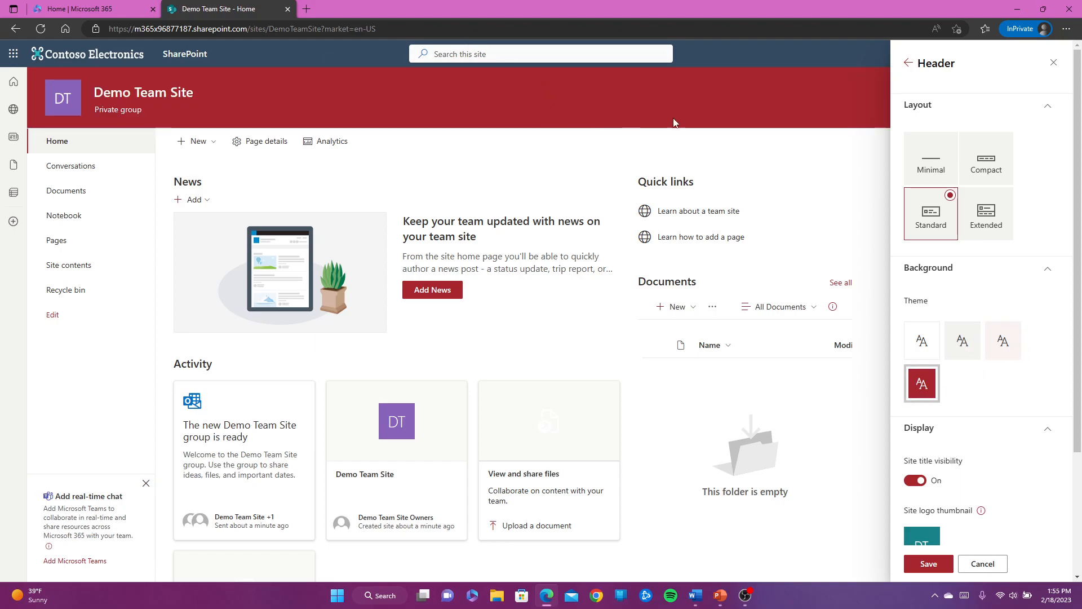
pyautogui.scroll(-3, 991, 393)
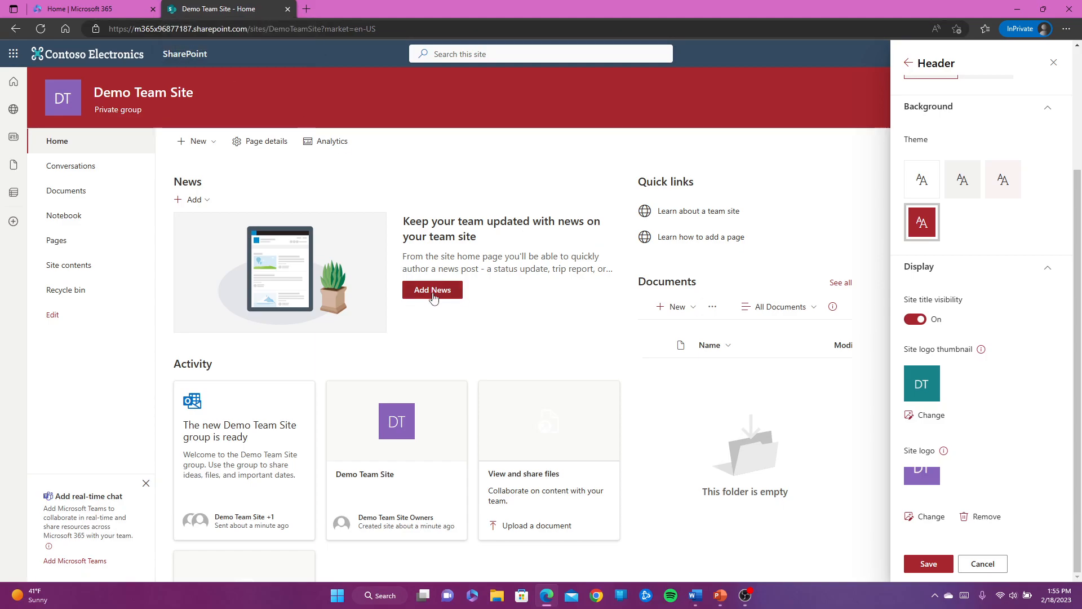
pyautogui.scroll(-4, 749, 370)
pyautogui.scroll(4, 744, 367)
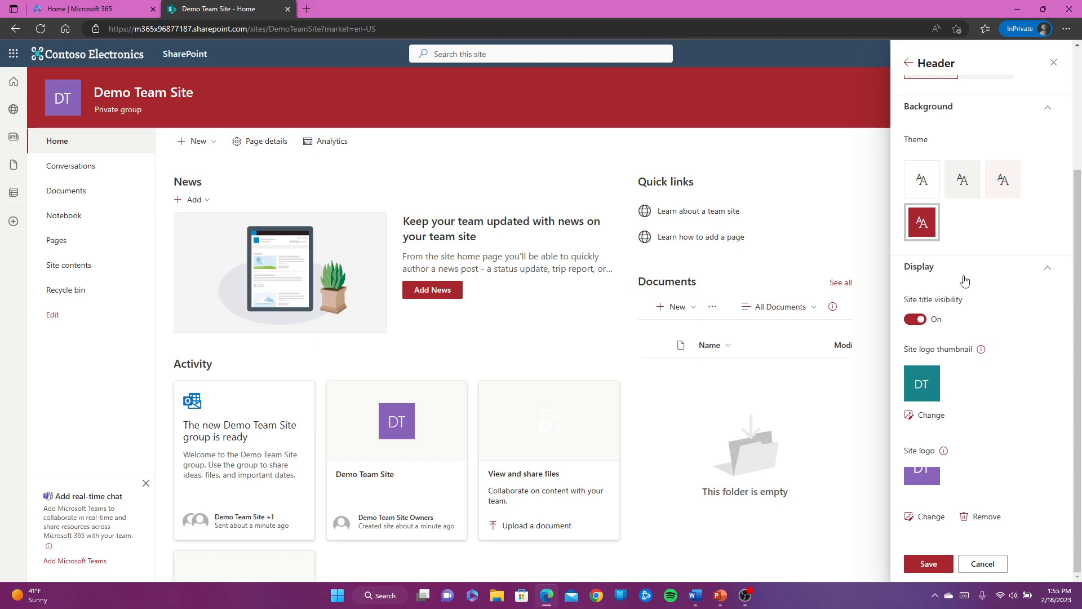
pyautogui.click(908, 62)
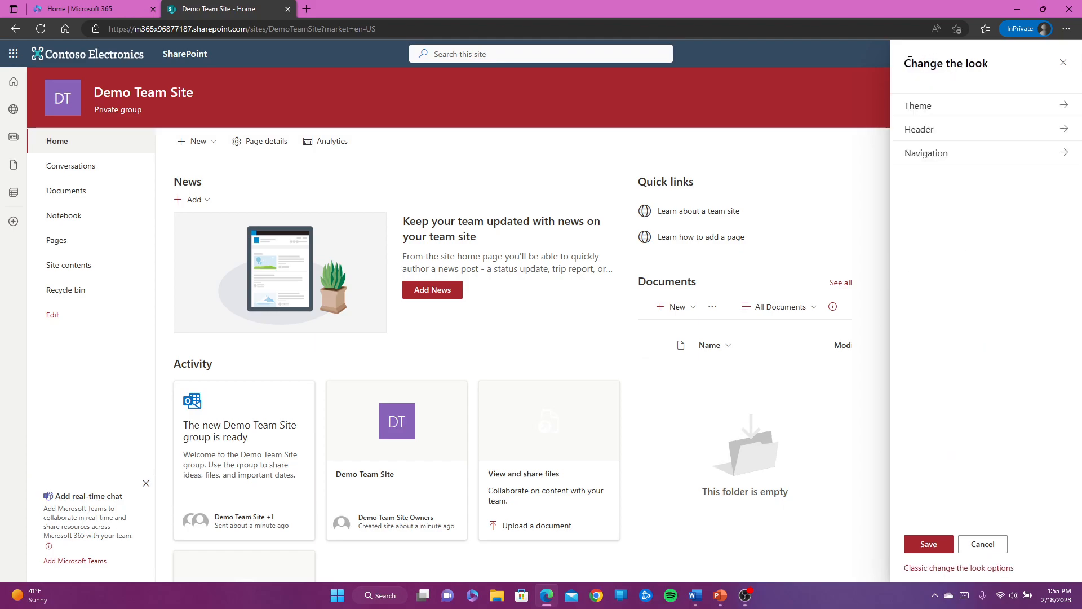
# Preview horizontal site navigation with a mega menu, set the orientation back to Vertical, and save the look changes.
pyautogui.click(975, 159)
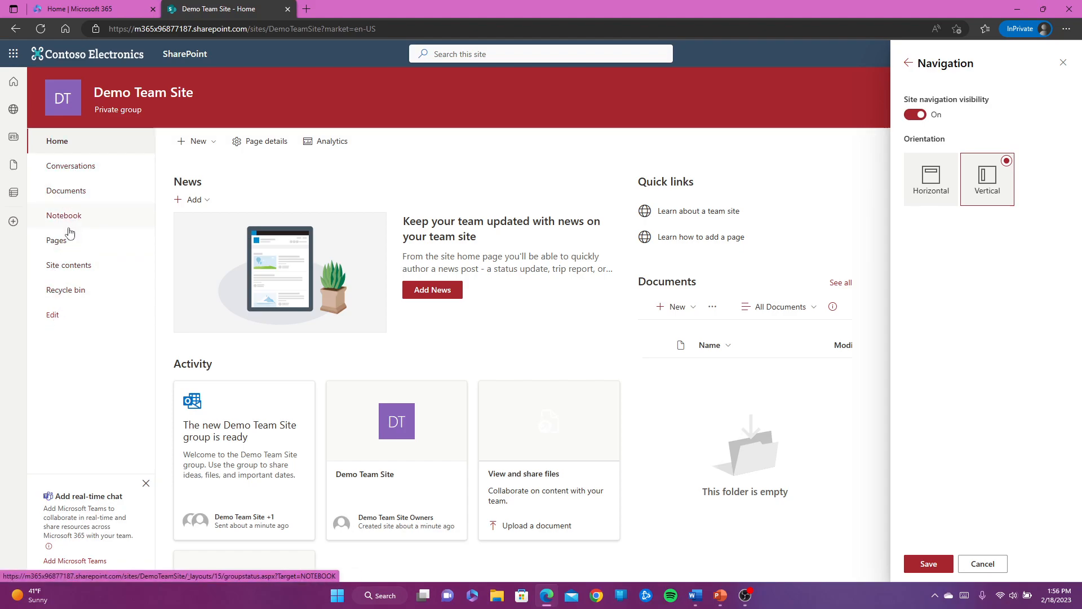
pyautogui.click(943, 177)
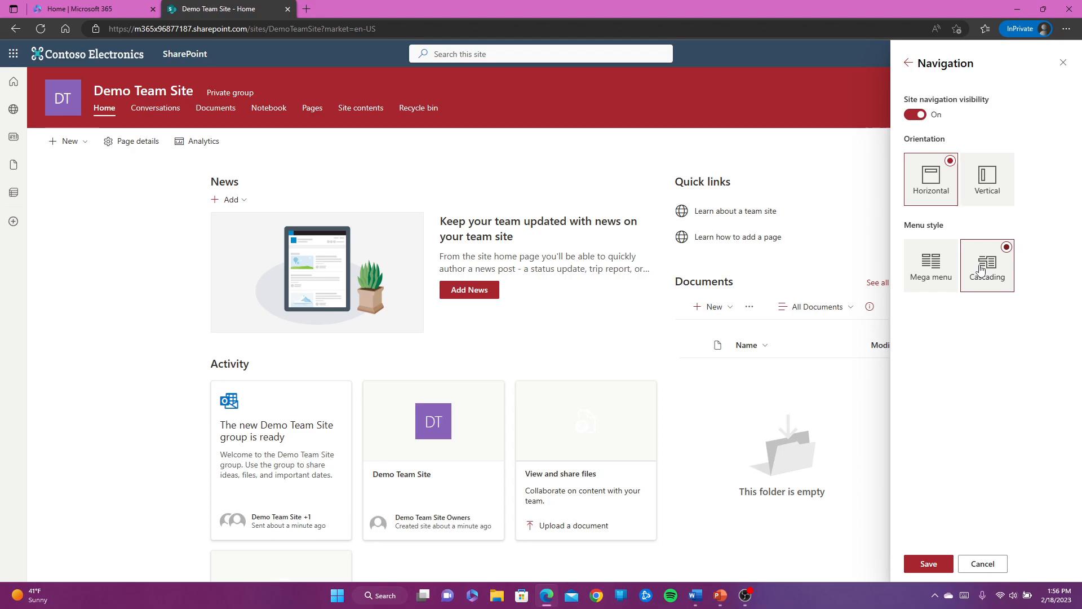
pyautogui.click(931, 269)
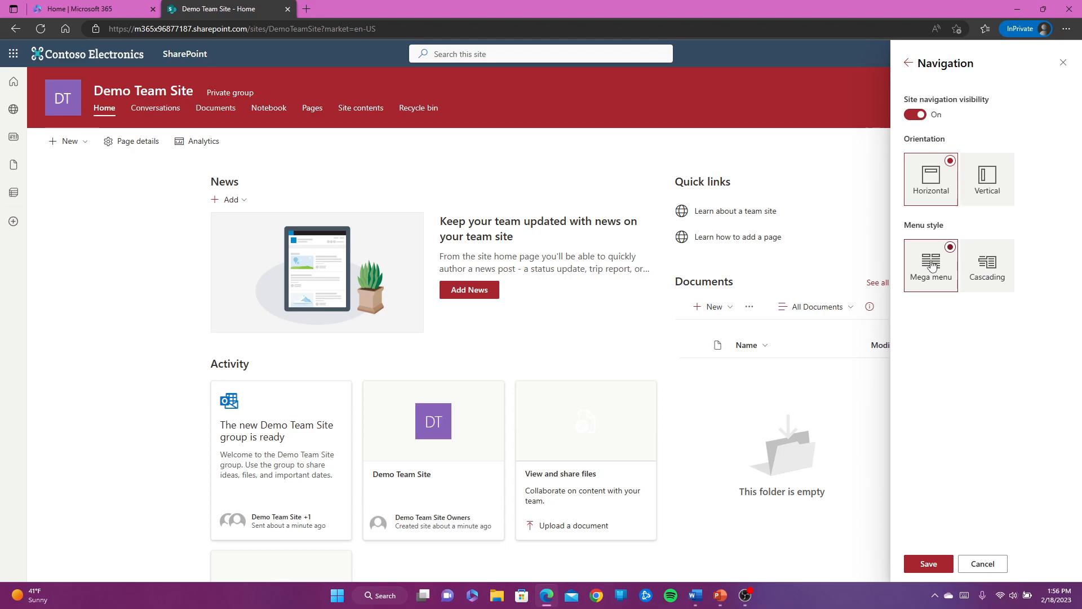
pyautogui.click(993, 179)
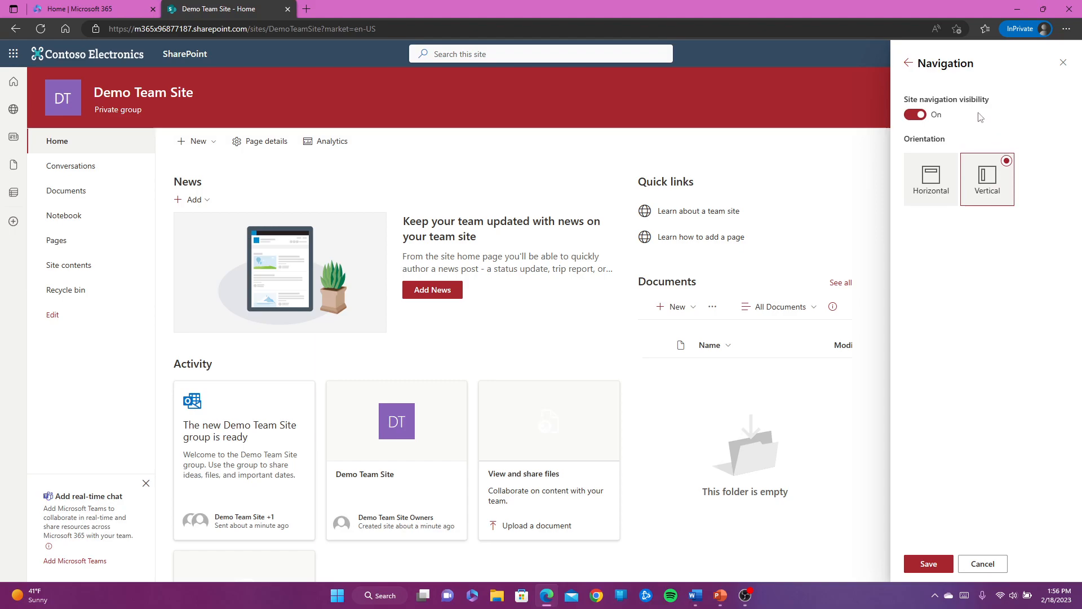
pyautogui.click(940, 570)
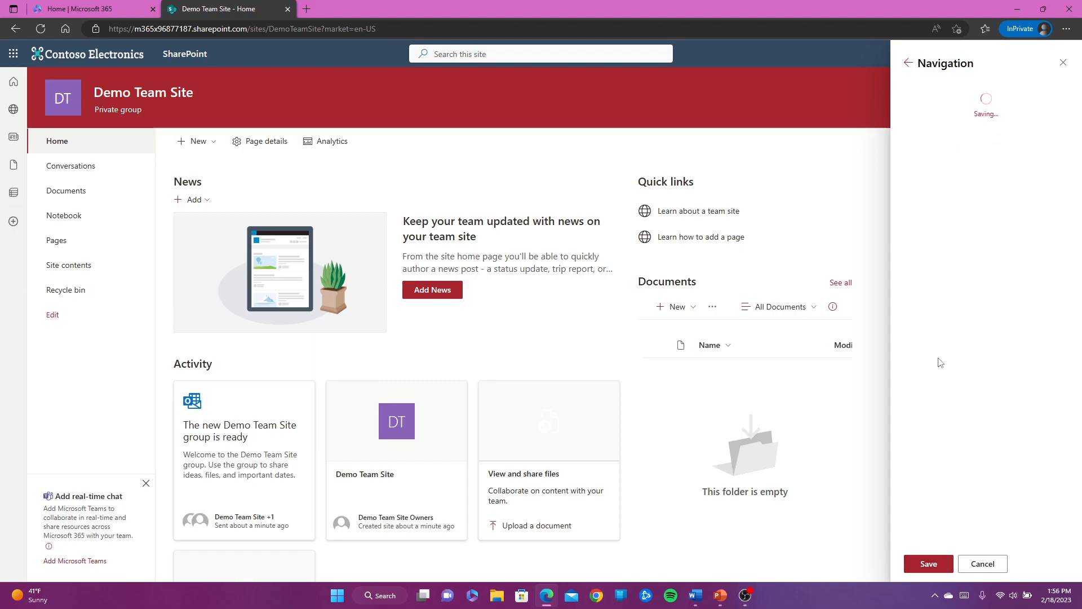
pyautogui.click(1068, 86)
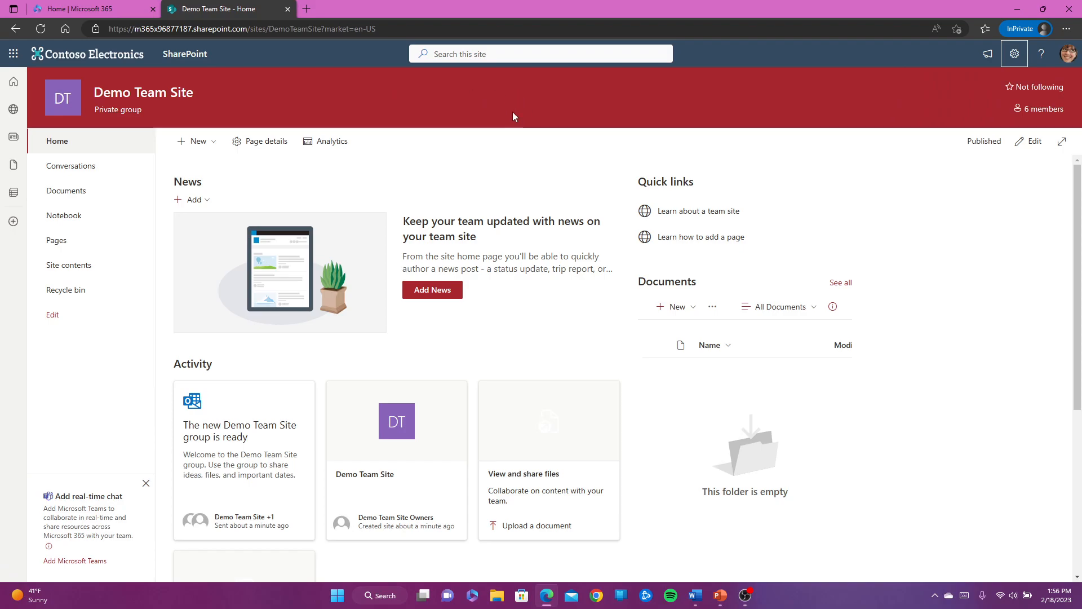
# Follow the team site and review the group's members and their roles.
pyautogui.click(1037, 89)
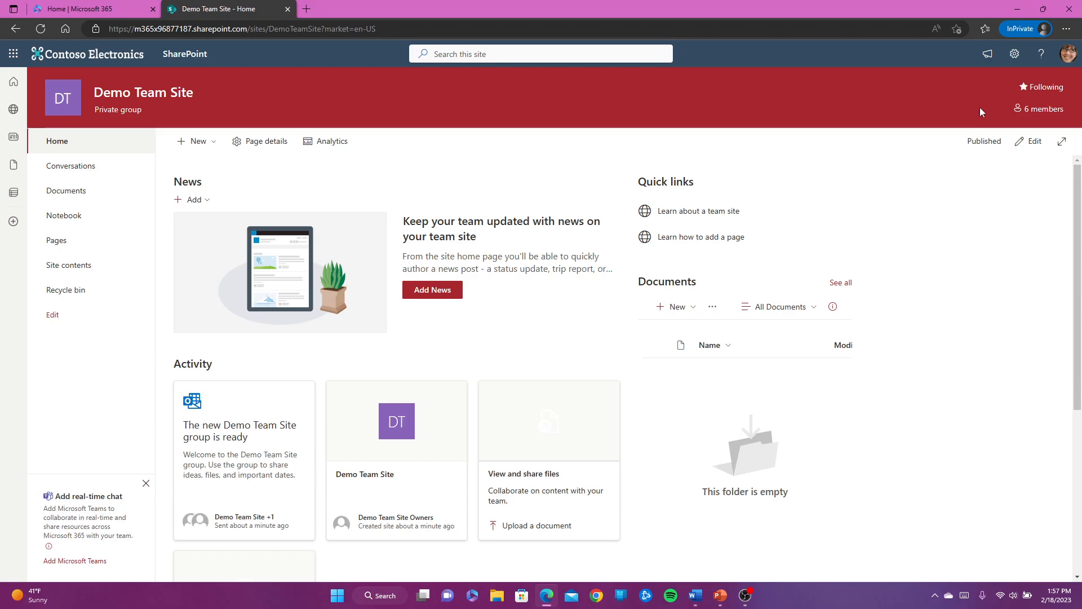
pyautogui.click(1047, 112)
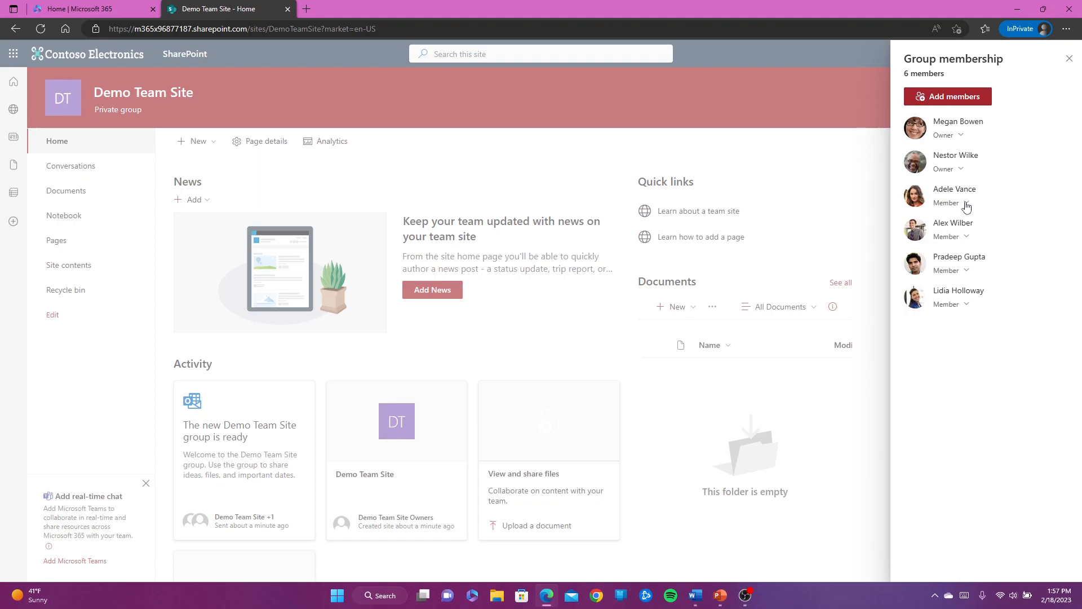
pyautogui.click(1069, 58)
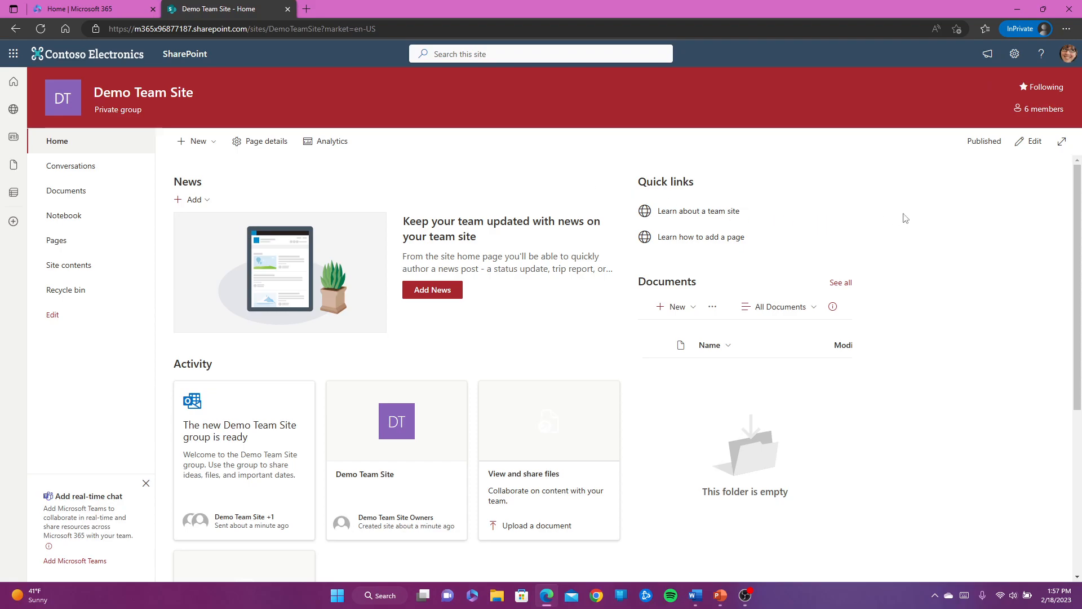
# Put the home page into edit mode and delete the whole section holding the News, Activity, Quick links and Documents web parts.
pyautogui.click(1033, 144)
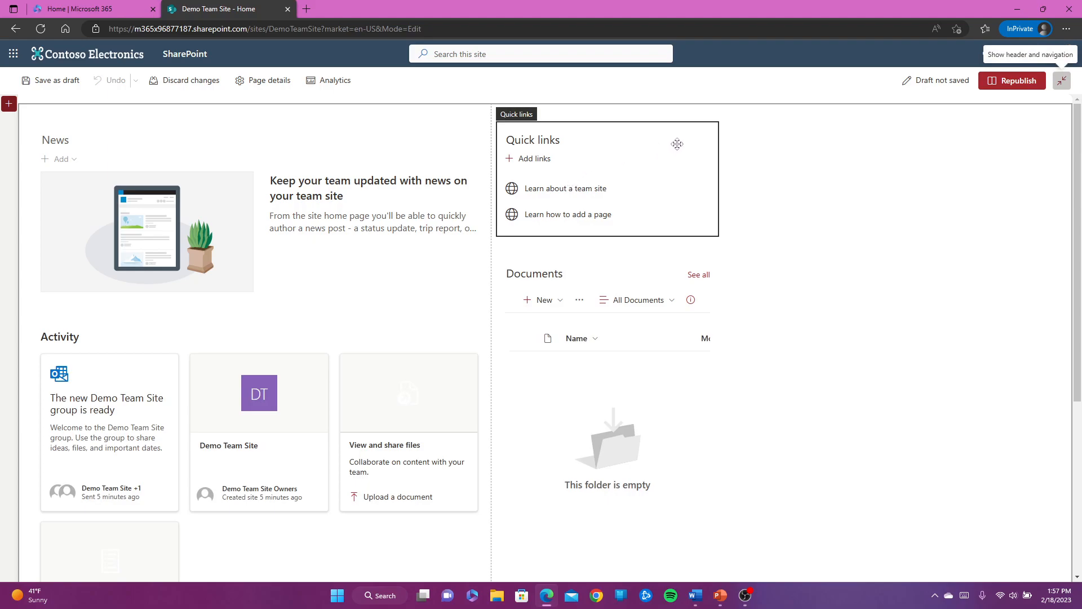
pyautogui.click(447, 141)
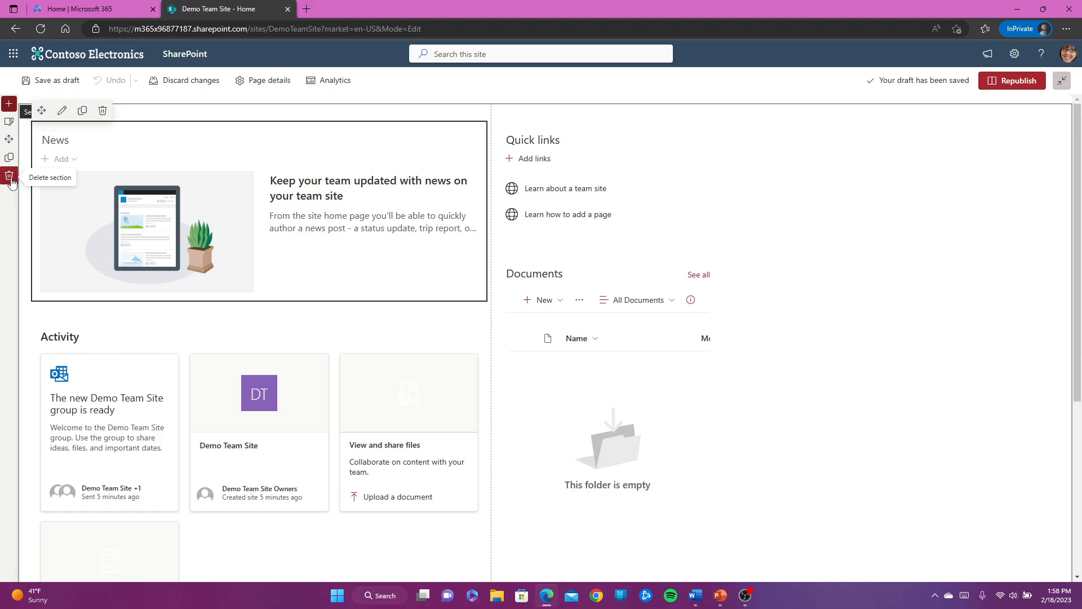
pyautogui.click(886, 134)
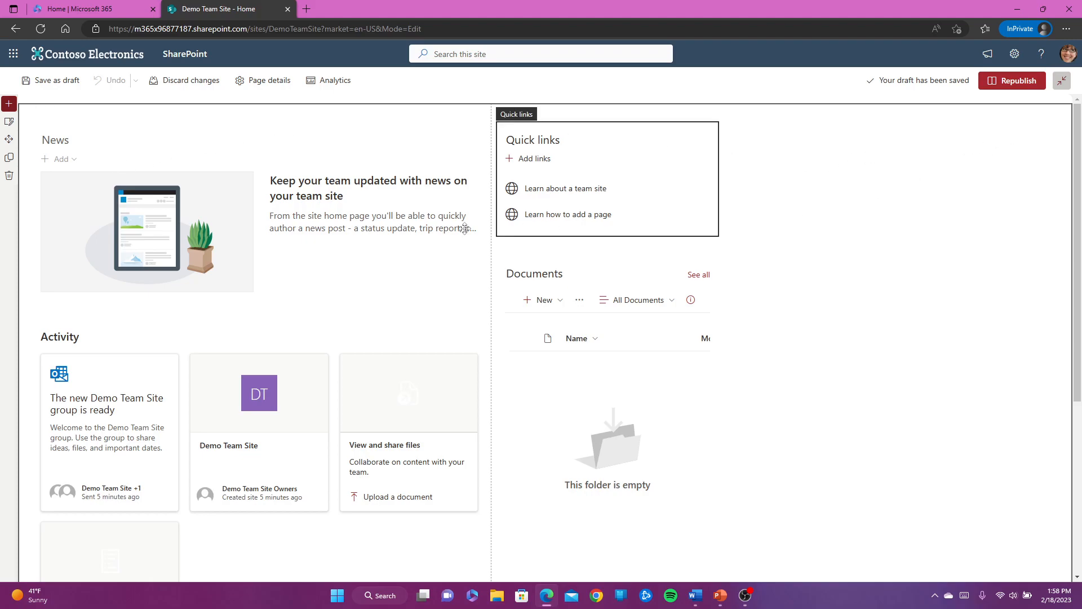
pyautogui.click(9, 178)
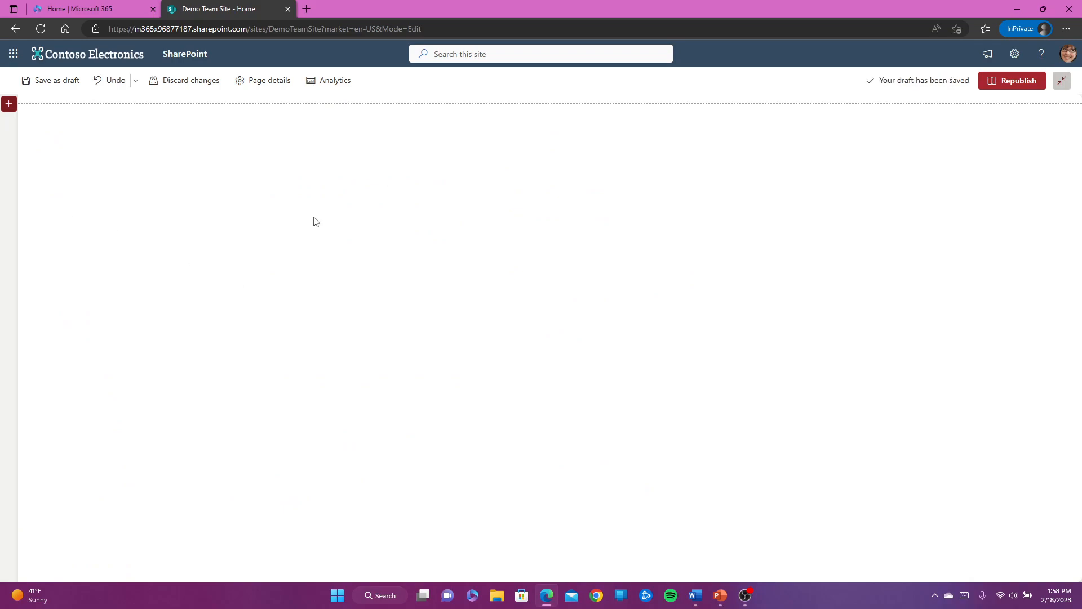
# Add a two-column section to the empty page and place a Document library web part showing the Documents library in column one.
pyautogui.click(10, 104)
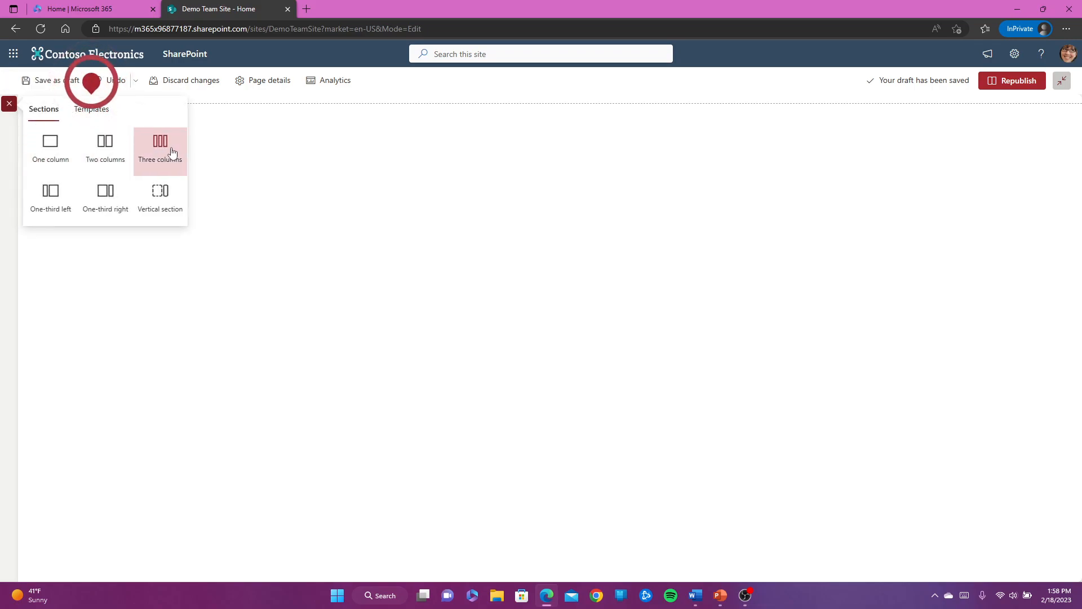
pyautogui.click(112, 150)
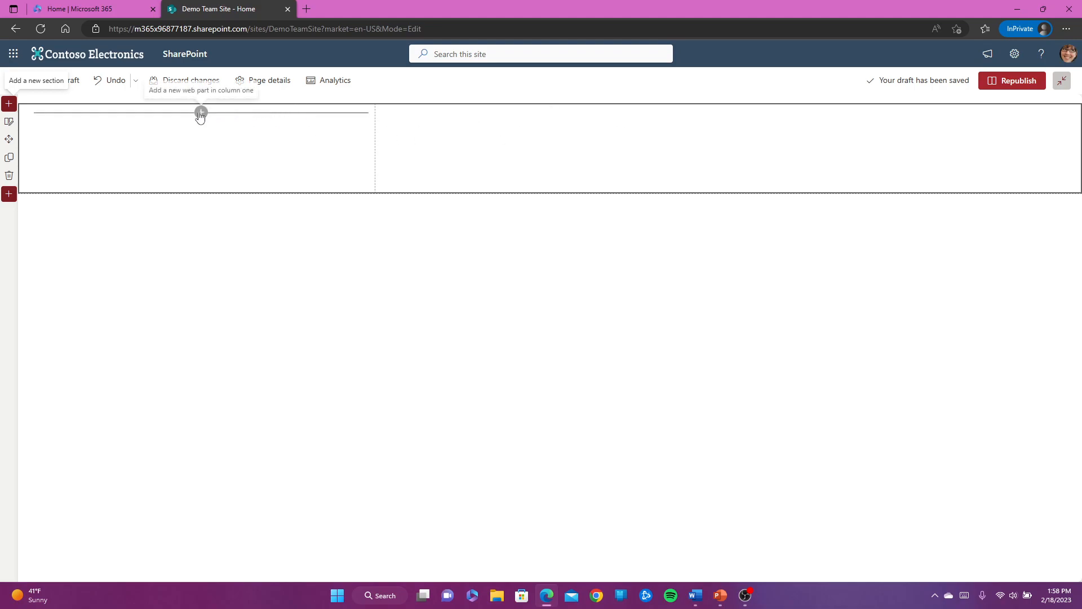
pyautogui.click(201, 113)
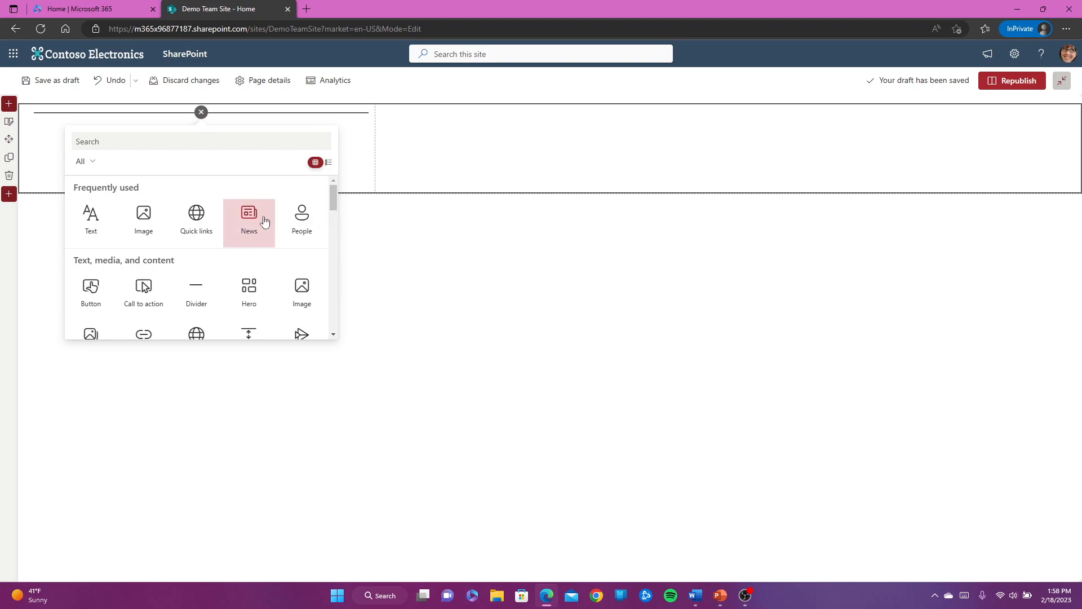
pyautogui.scroll(-1, 259, 220)
pyautogui.scroll(-6, 258, 220)
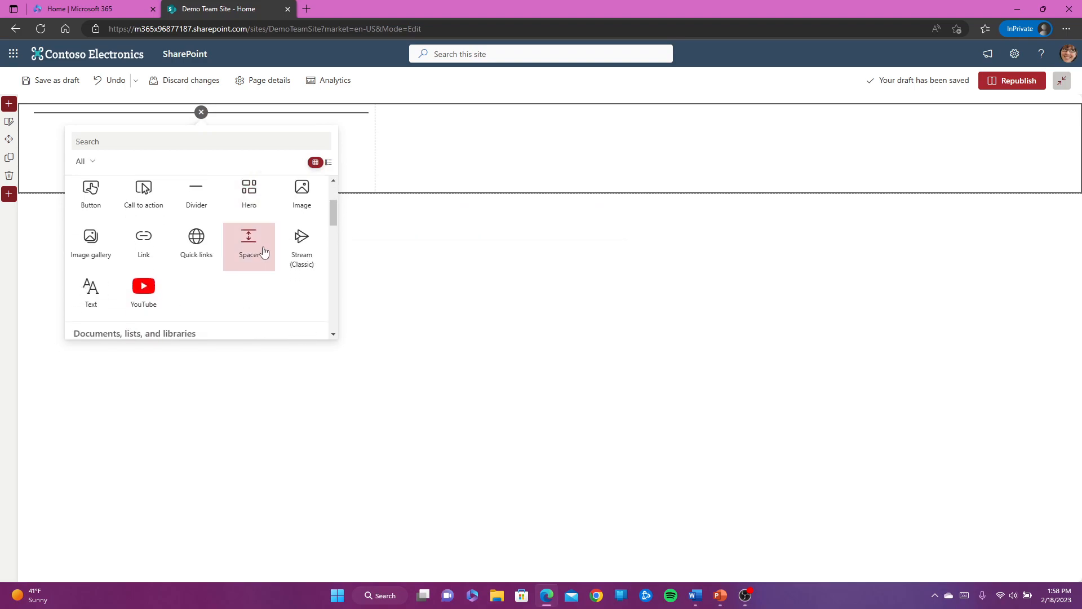
pyautogui.scroll(-1, 214, 244)
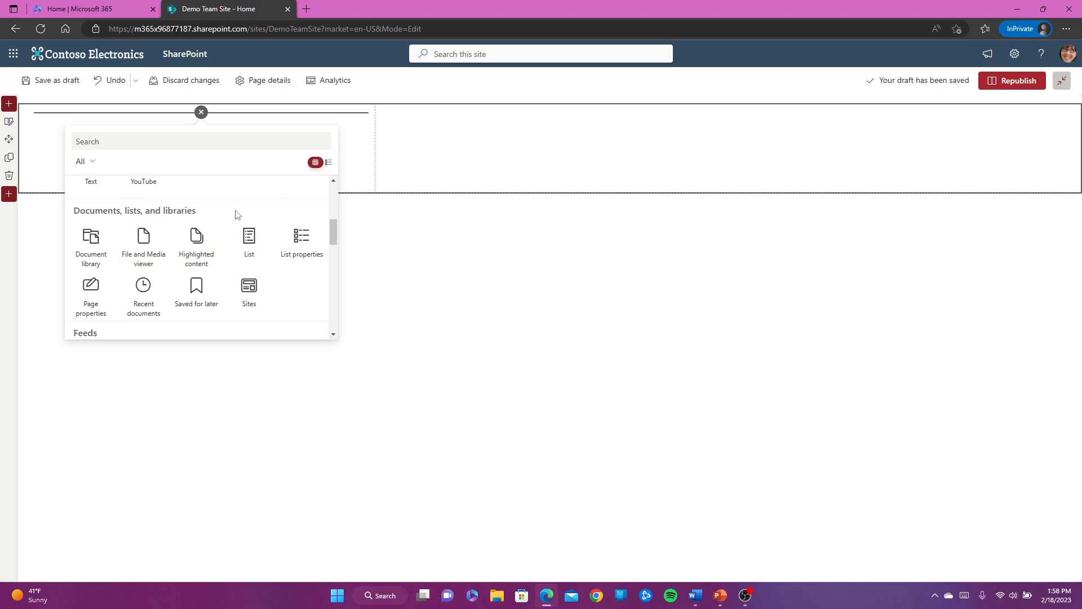
pyautogui.scroll(-1, 237, 215)
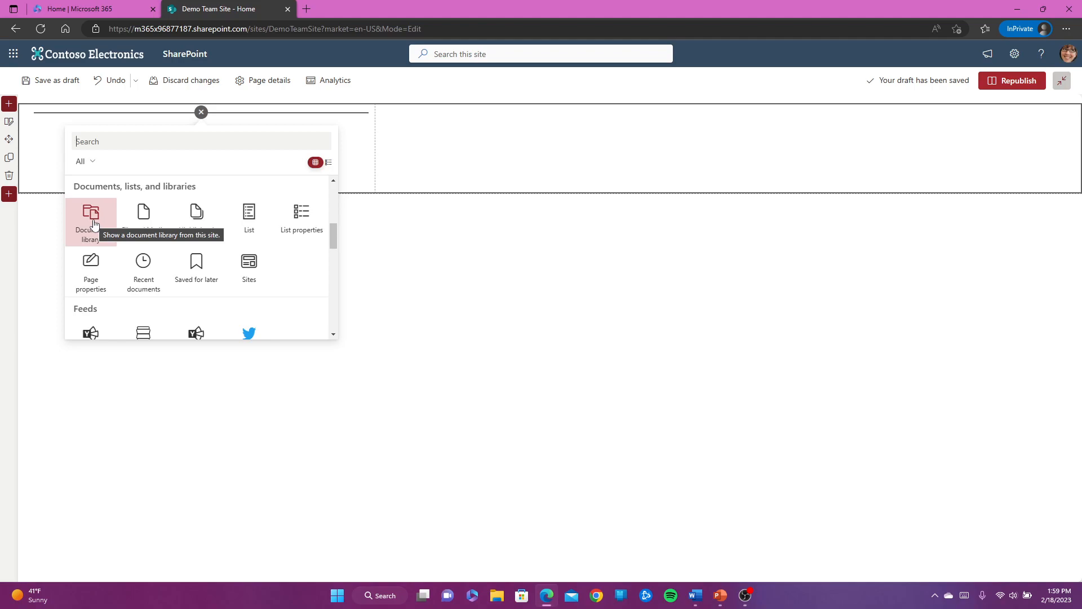
pyautogui.click(93, 225)
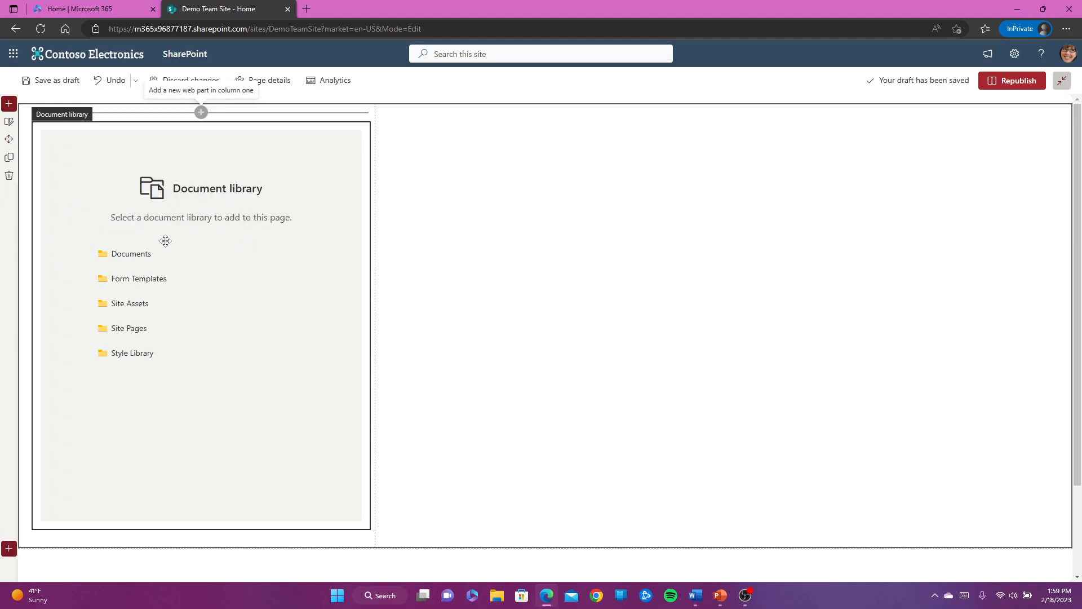
pyautogui.click(130, 254)
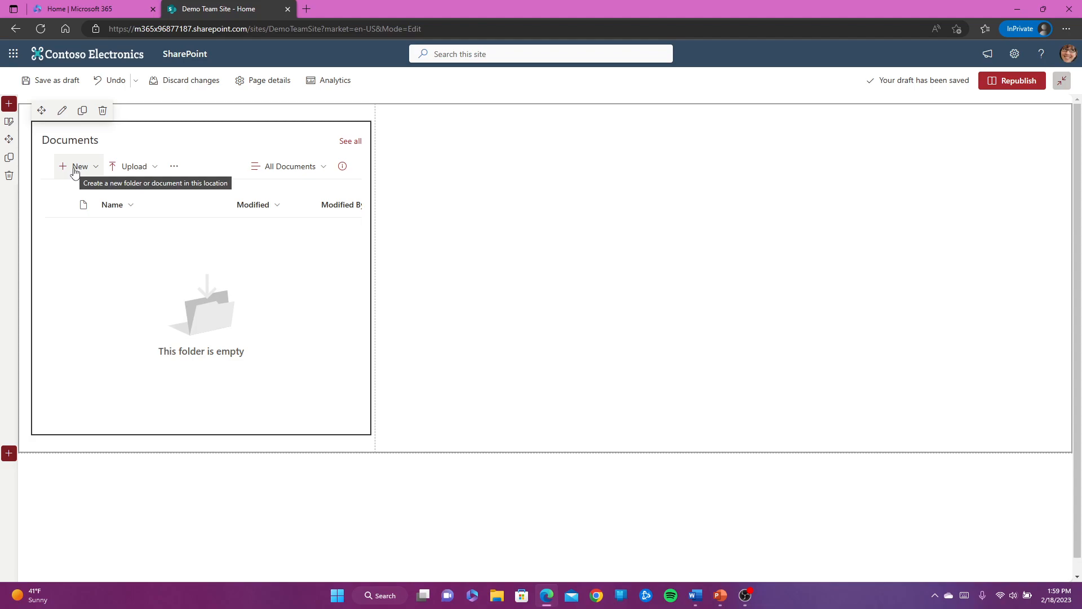
pyautogui.click(429, 267)
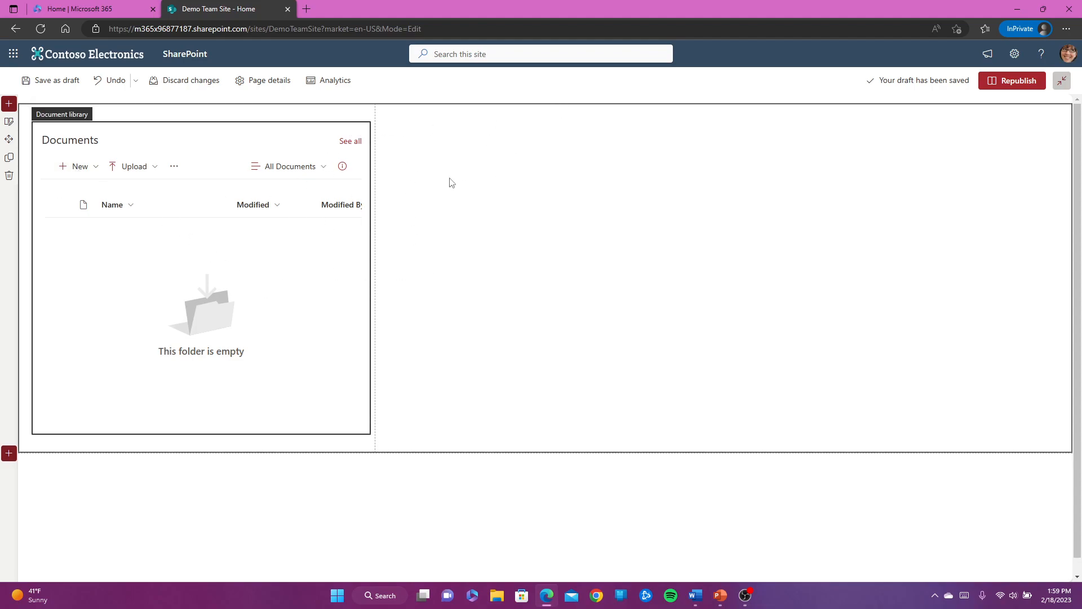
# Add a News web part from the News, people and events category to column two of the section.
pyautogui.click(550, 113)
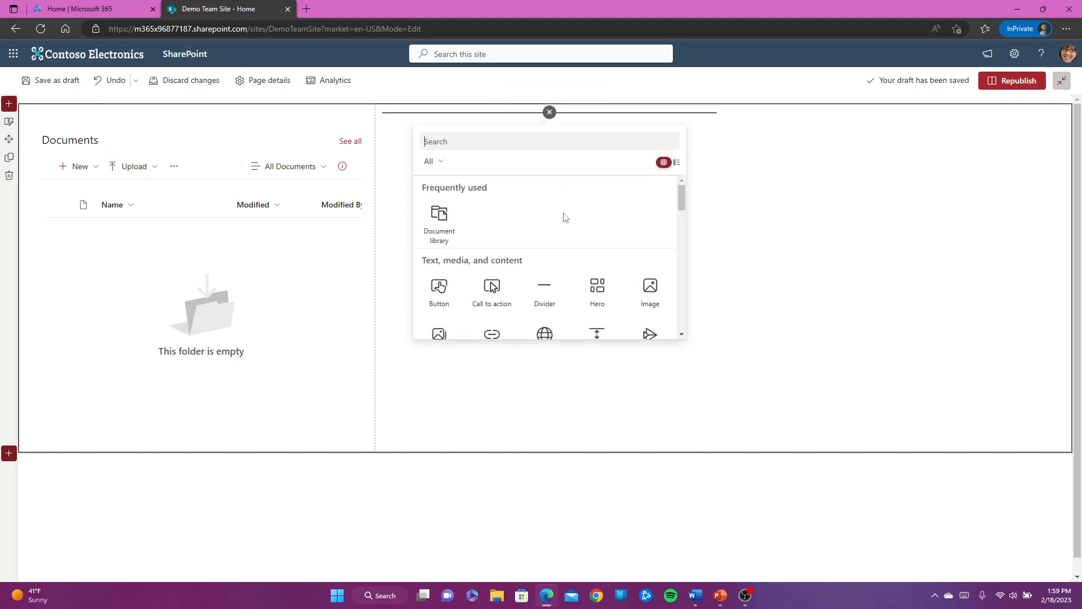
pyautogui.scroll(-2, 566, 218)
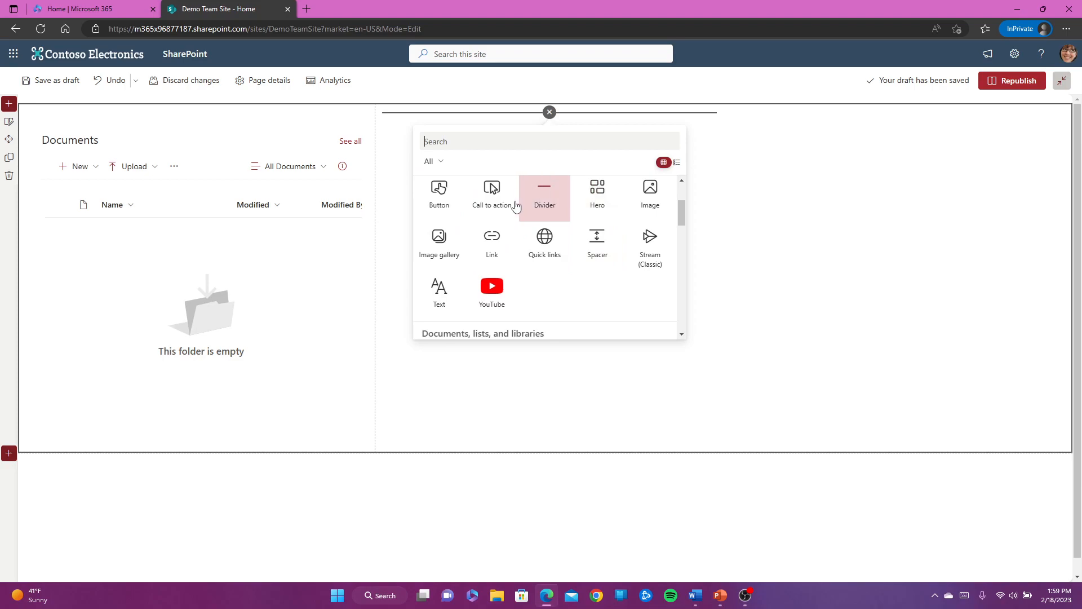
pyautogui.scroll(-1, 607, 287)
pyautogui.moveTo(684, 222); pyautogui.dragTo(687, 265)
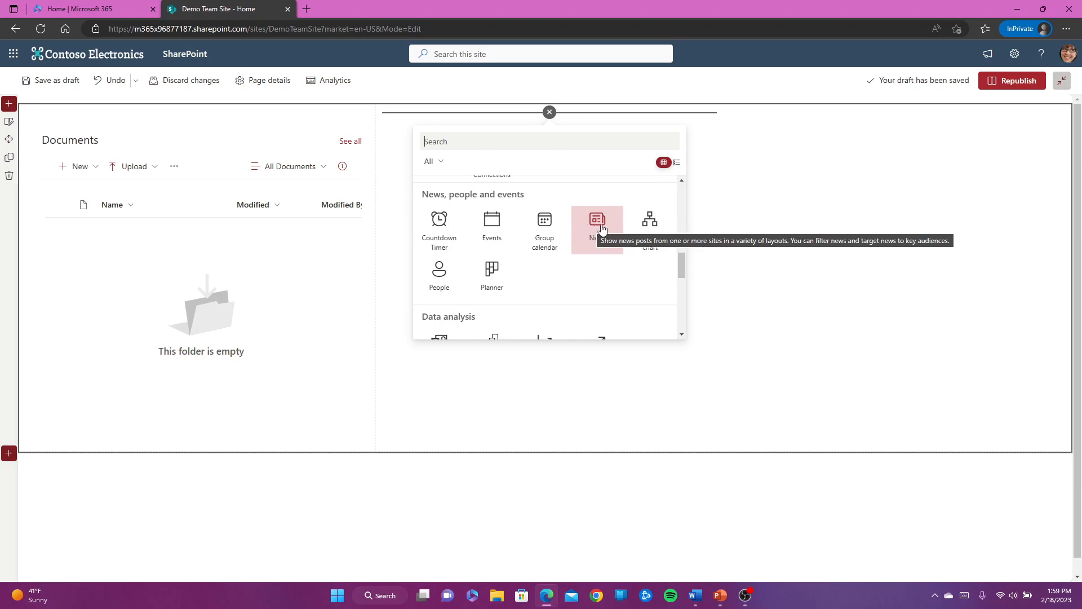
pyautogui.click(598, 225)
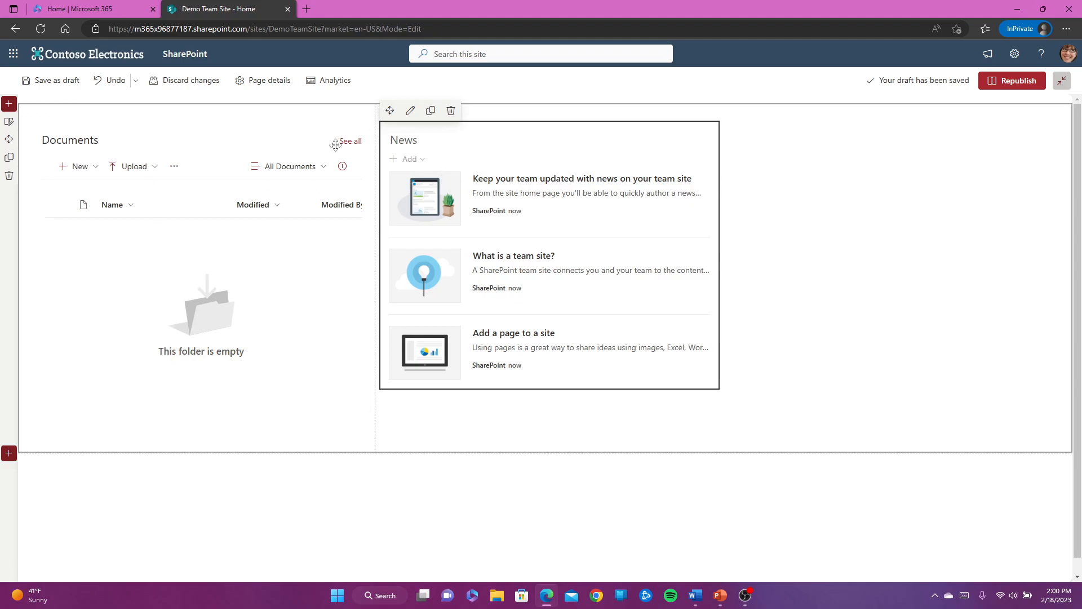
# Compare the News web part's source options, set the source to Recommended for current user, and look over its layout and filter settings.
pyautogui.click(410, 112)
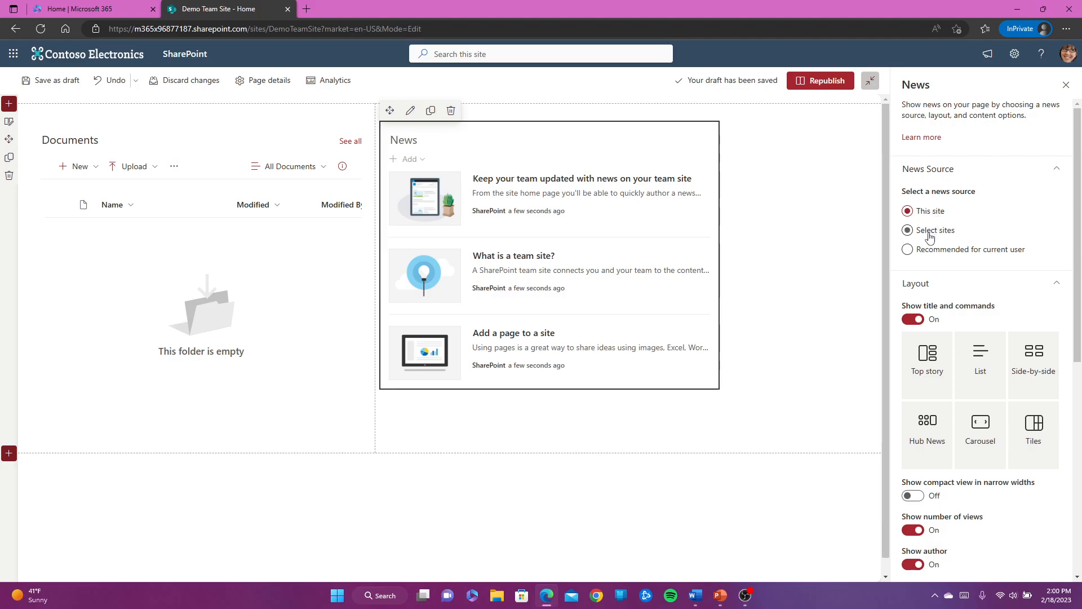
pyautogui.click(929, 236)
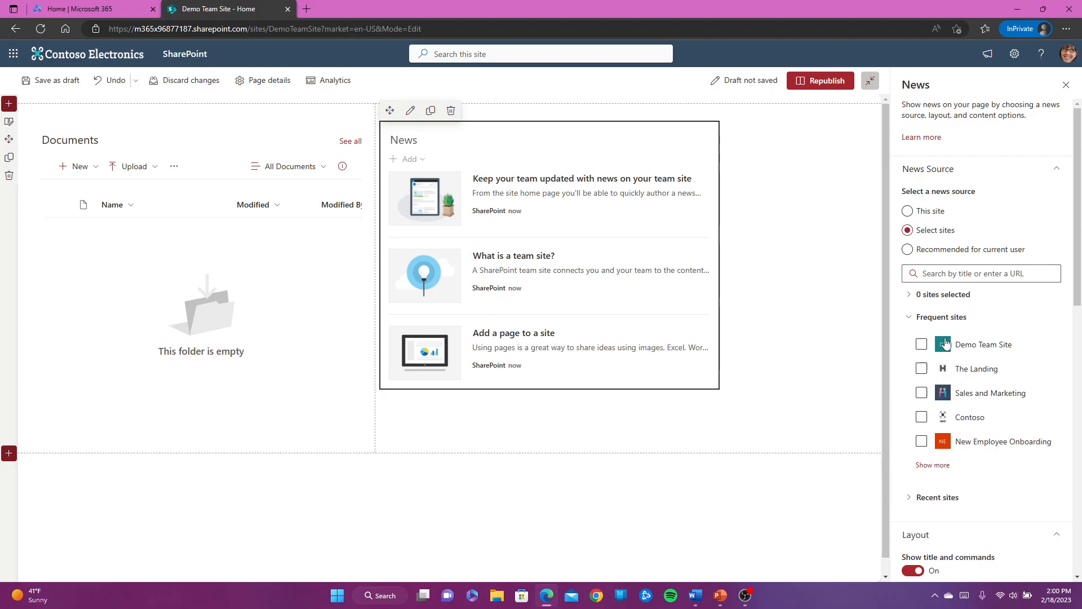
pyautogui.click(909, 252)
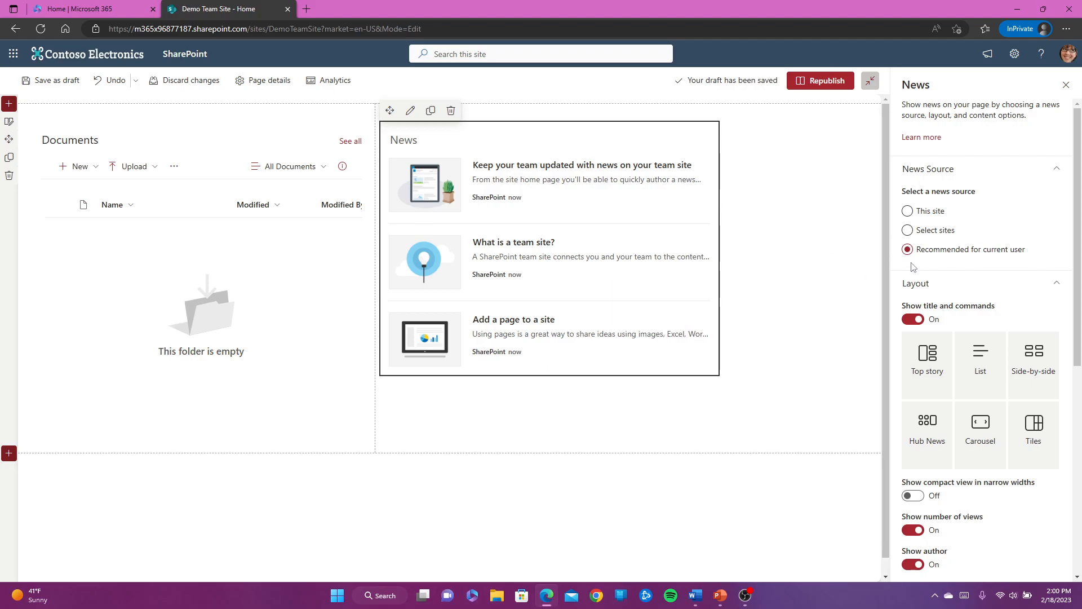
pyautogui.click(907, 231)
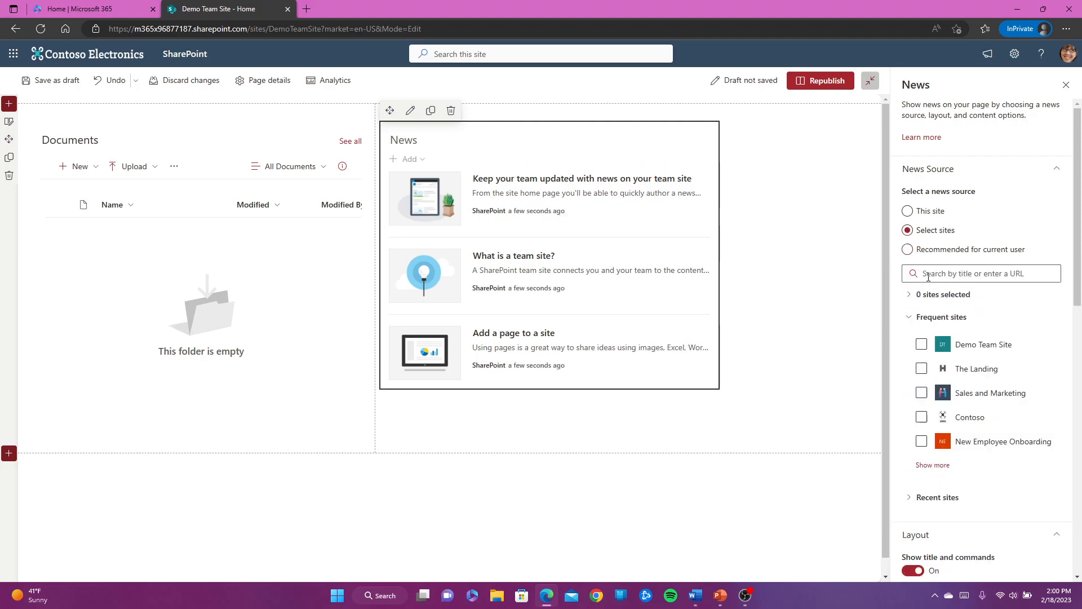
pyautogui.click(907, 249)
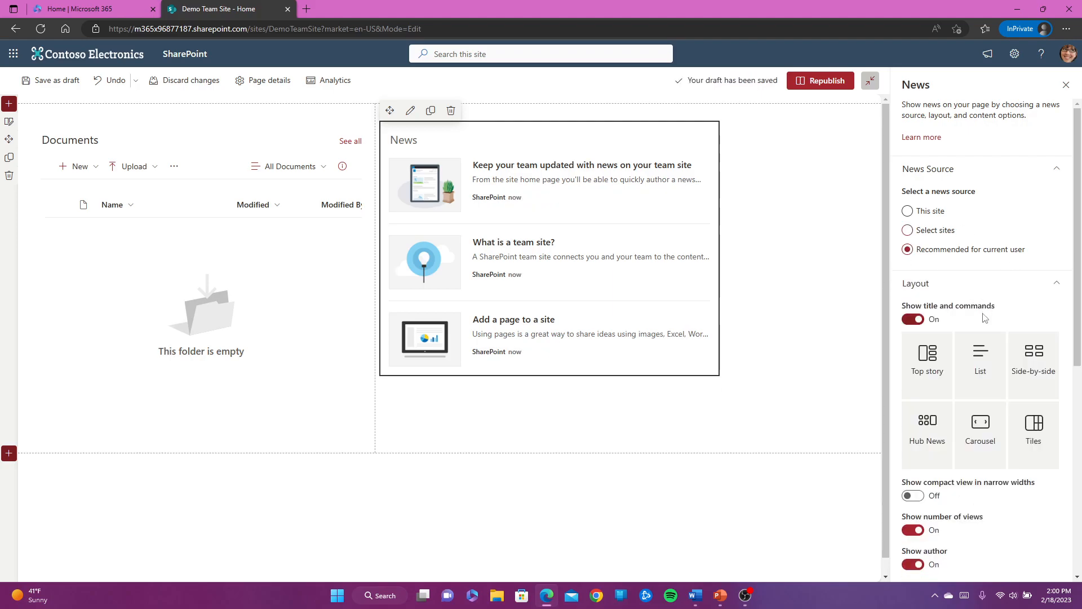
pyautogui.scroll(-5, 968, 385)
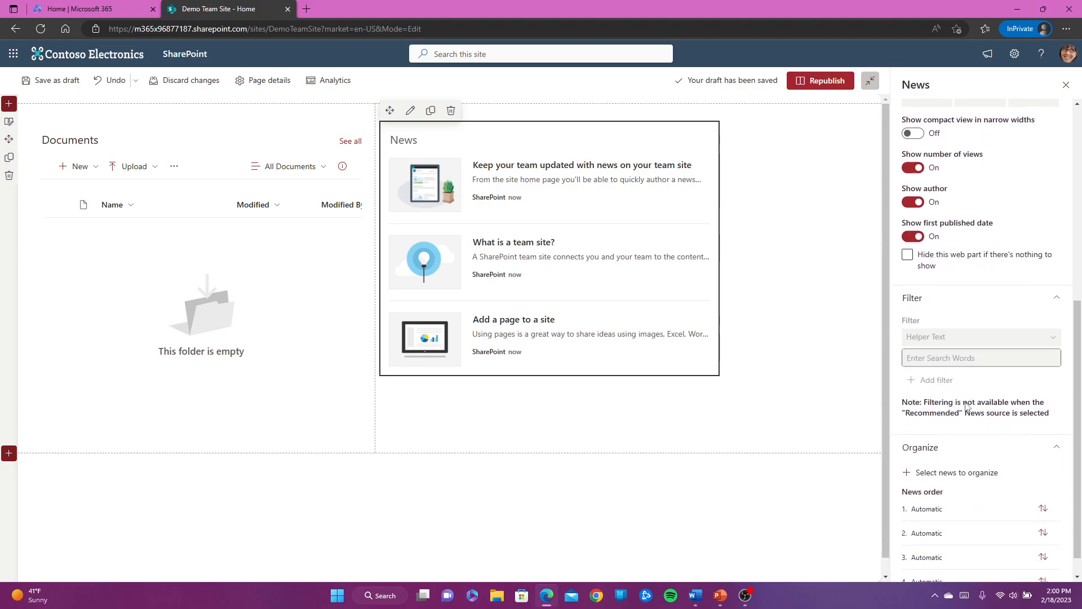
pyautogui.scroll(5, 969, 383)
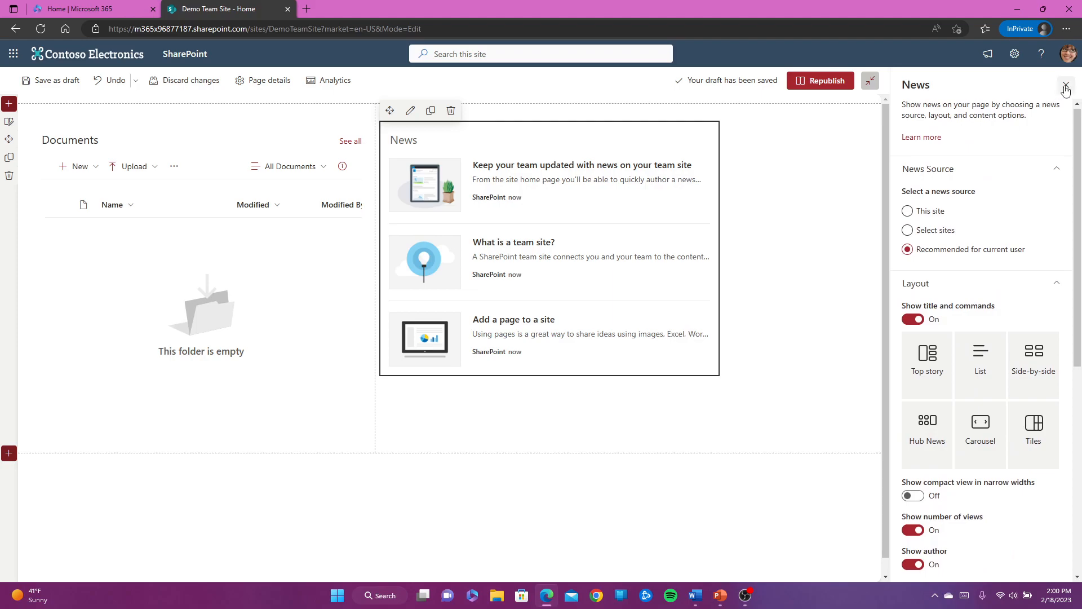
pyautogui.click(1065, 85)
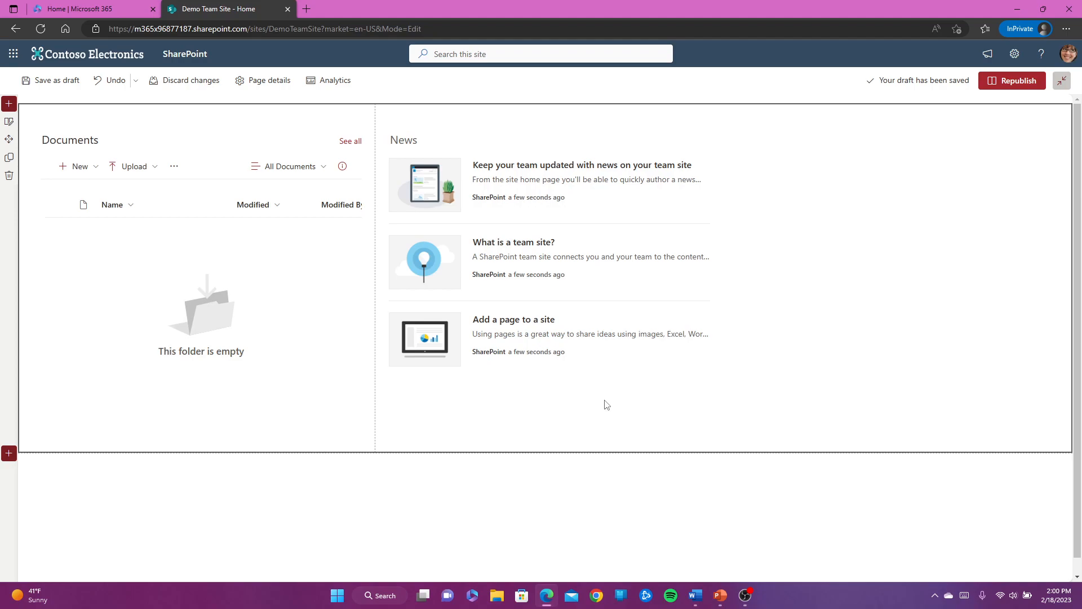
# Browse the full range of available web parts and add a Button web part below News in column two.
pyautogui.moveTo(544, 385)
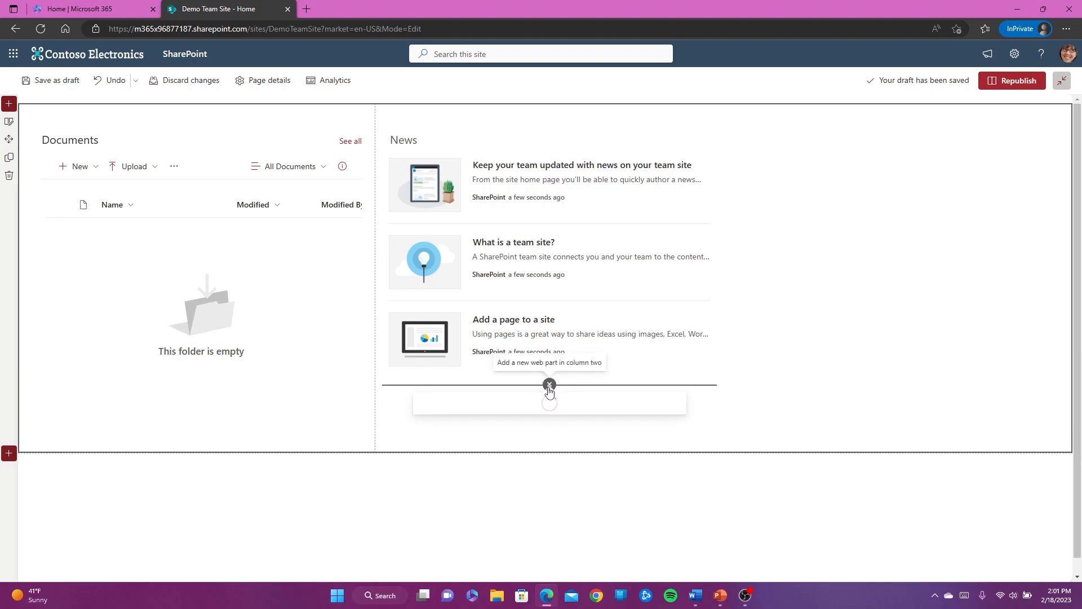
pyautogui.click(549, 389)
pyautogui.scroll(-4, 585, 294)
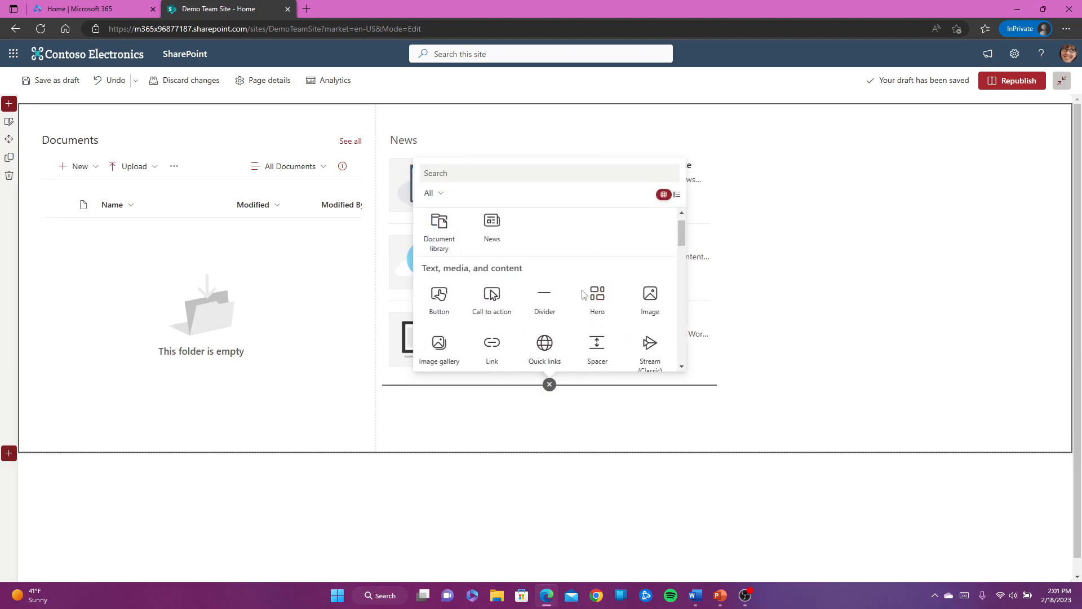
pyautogui.scroll(-5, 598, 316)
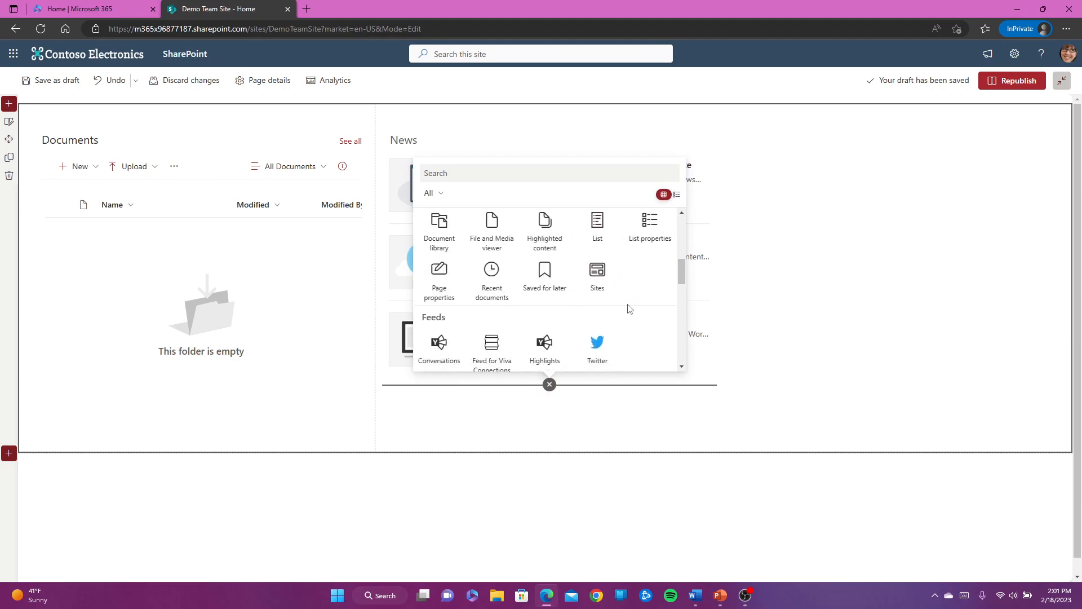
pyautogui.scroll(-5, 640, 309)
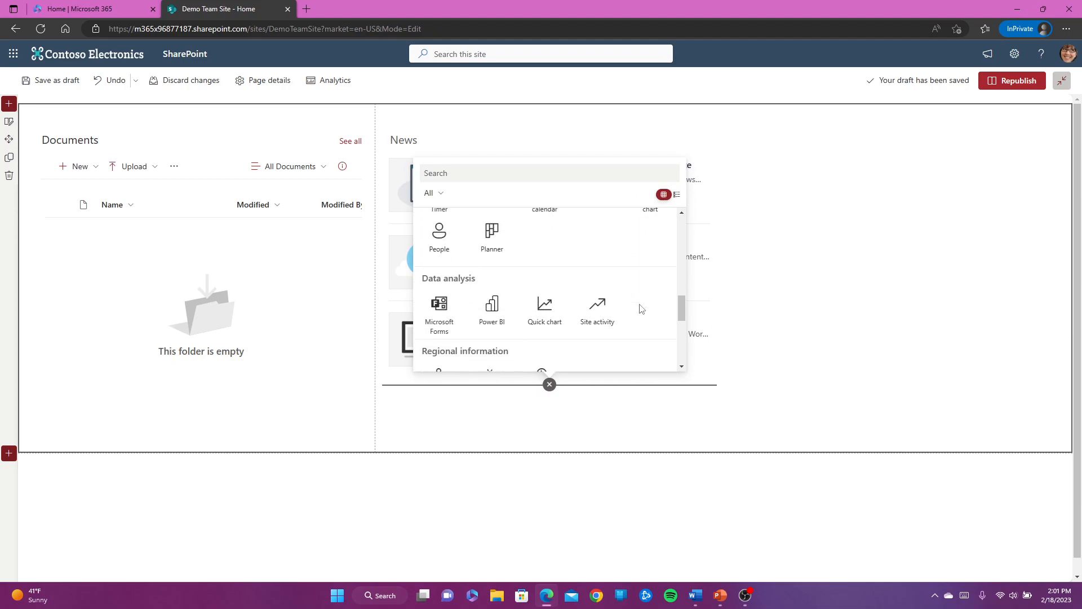
pyautogui.scroll(-3, 640, 309)
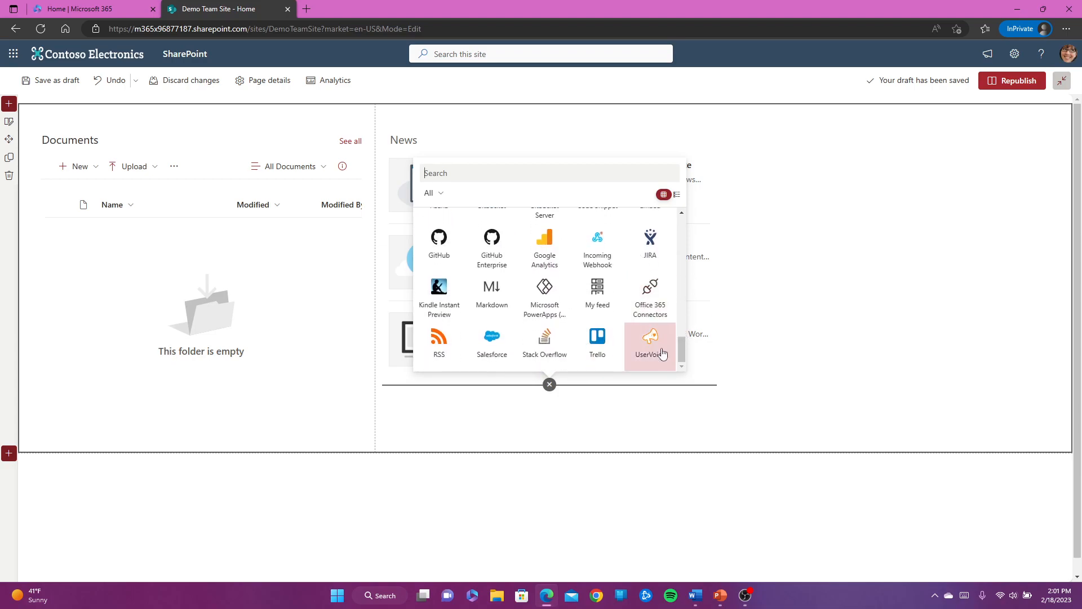
pyautogui.moveTo(684, 351); pyautogui.dragTo(680, 239)
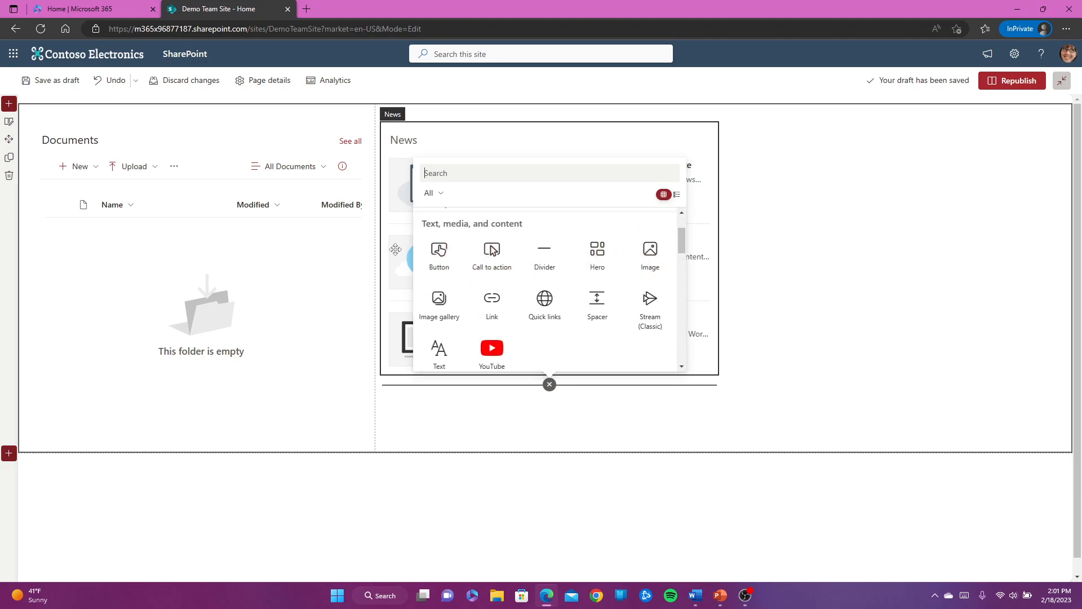
pyautogui.click(448, 263)
pyautogui.click(454, 421)
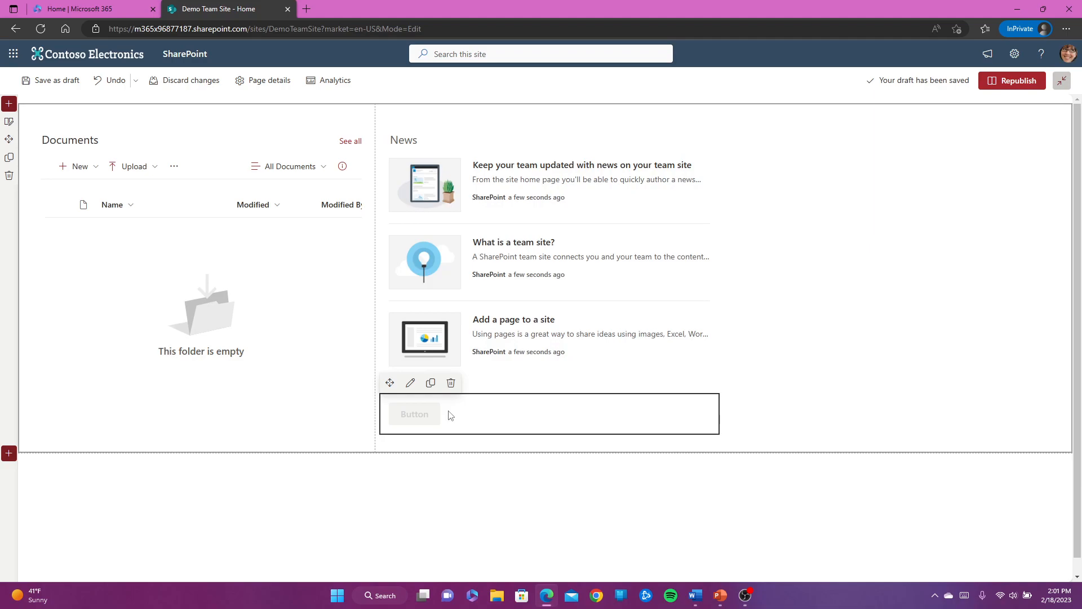
pyautogui.click(411, 384)
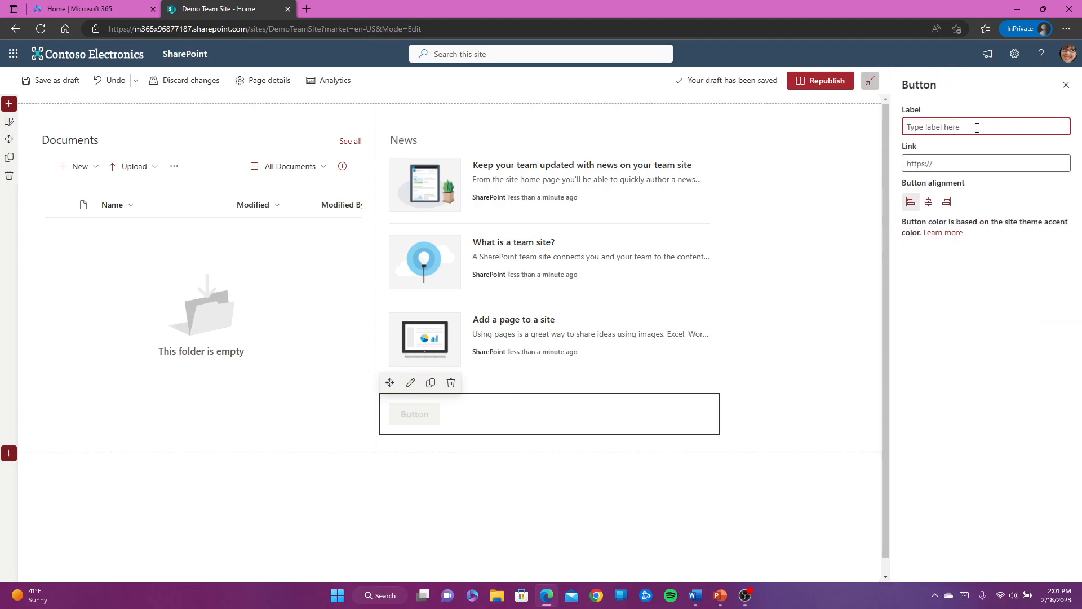
pyautogui.write('Training')
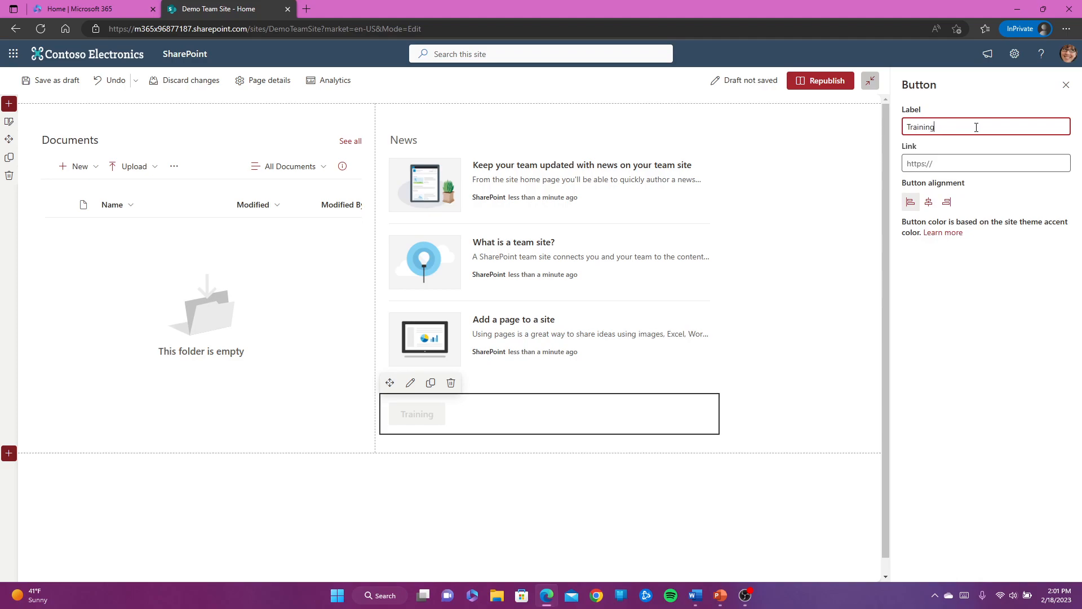
pyautogui.click(961, 164)
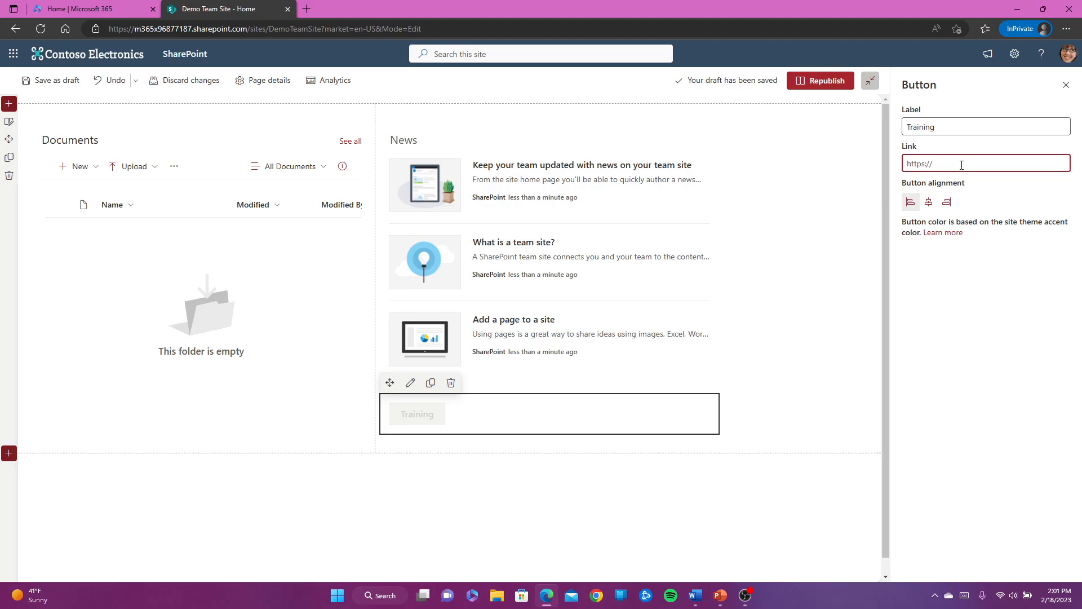
pyautogui.write('https://www.microsoft.com')
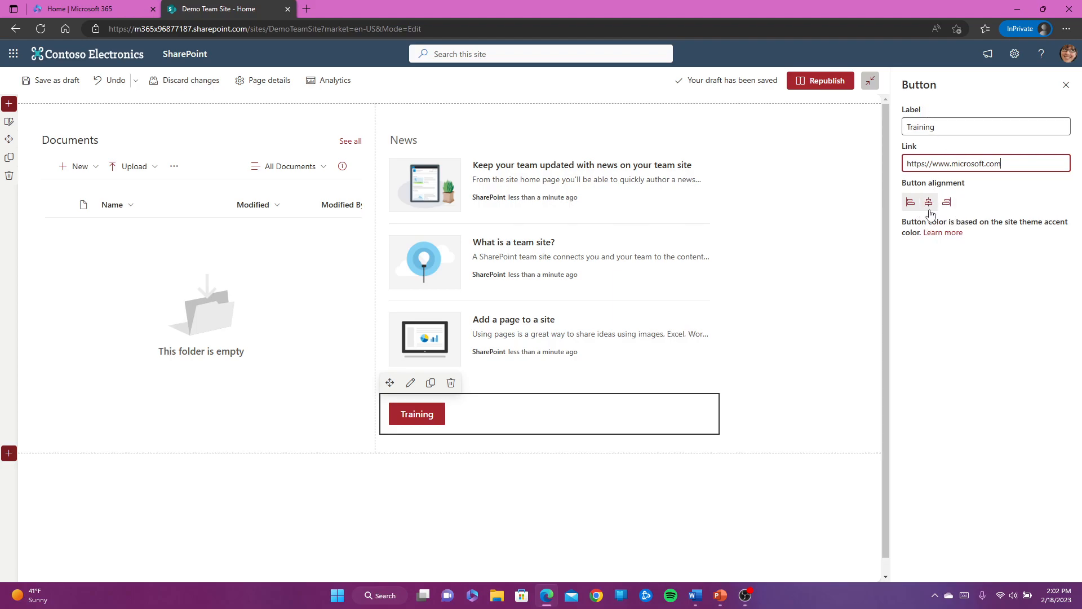
pyautogui.click(930, 207)
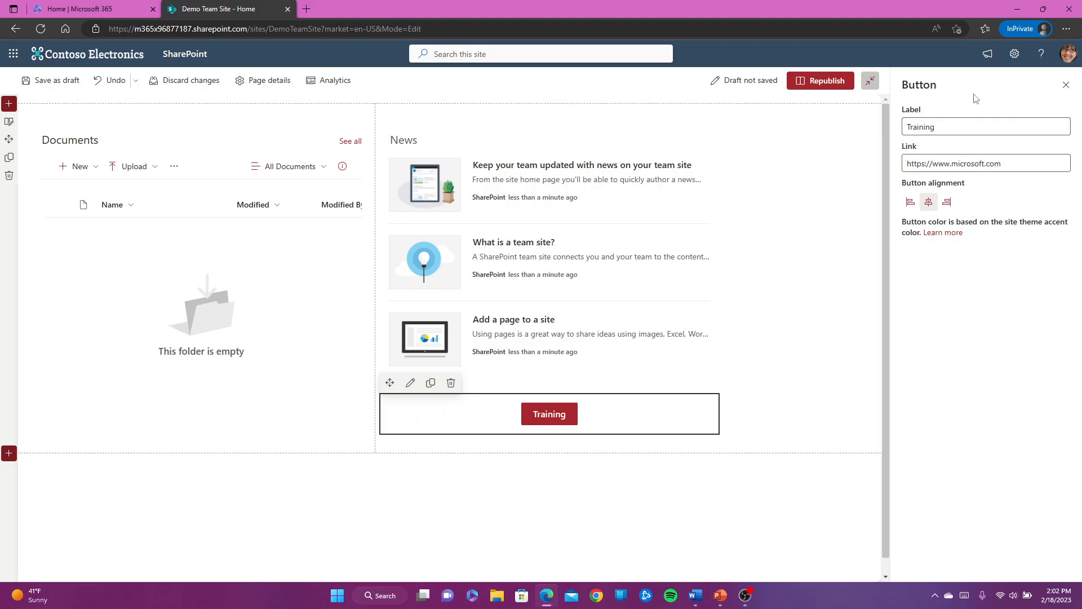
pyautogui.click(1066, 85)
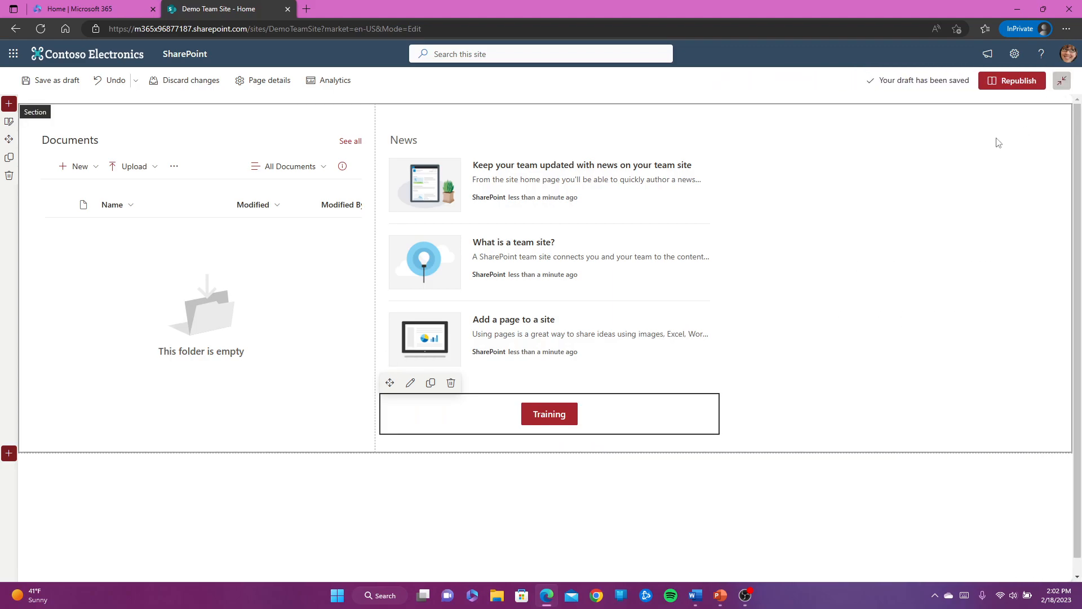
pyautogui.click(856, 370)
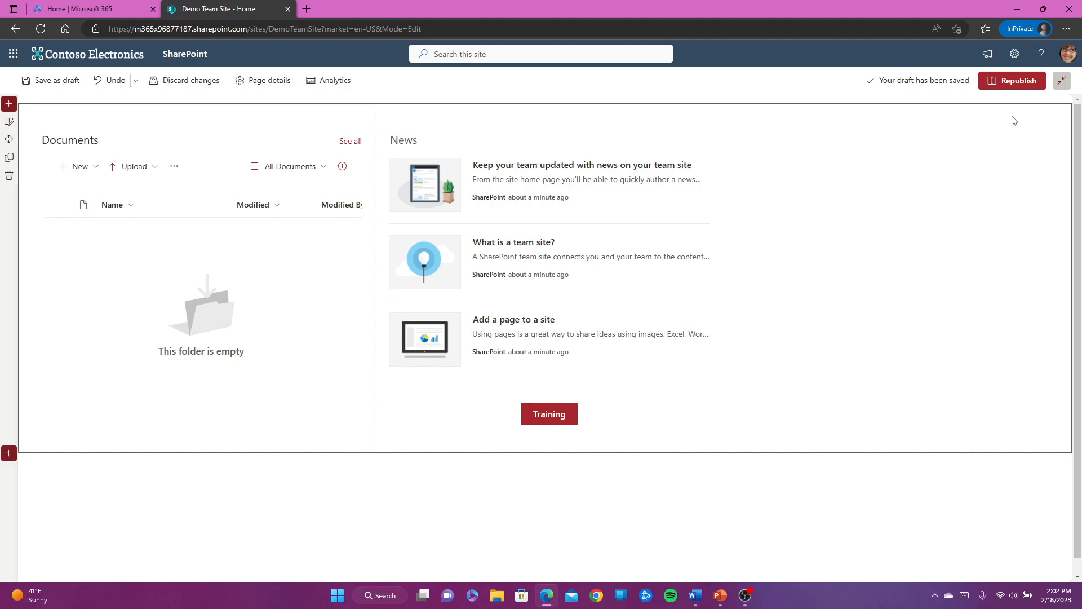
# Republish the home page, test the Training button's link, and close the opened Microsoft website.
pyautogui.click(1017, 83)
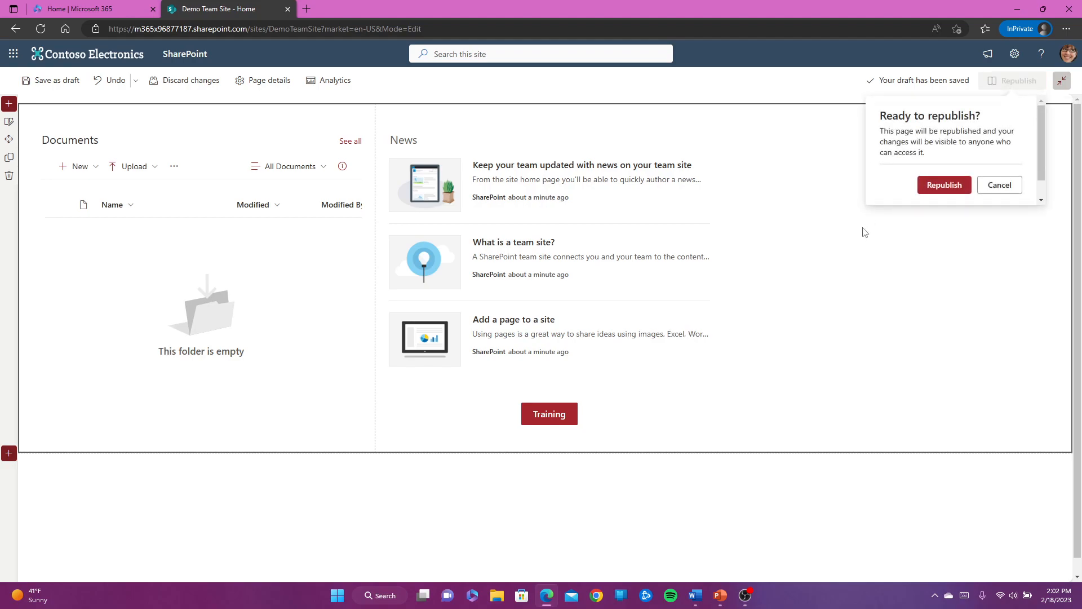
pyautogui.click(953, 188)
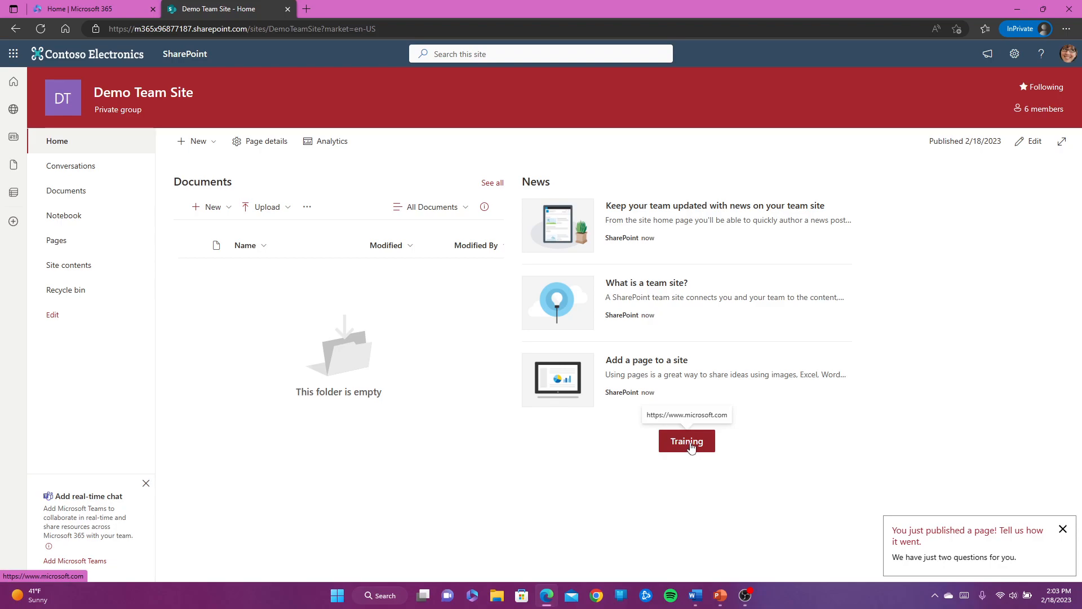
pyautogui.click(689, 442)
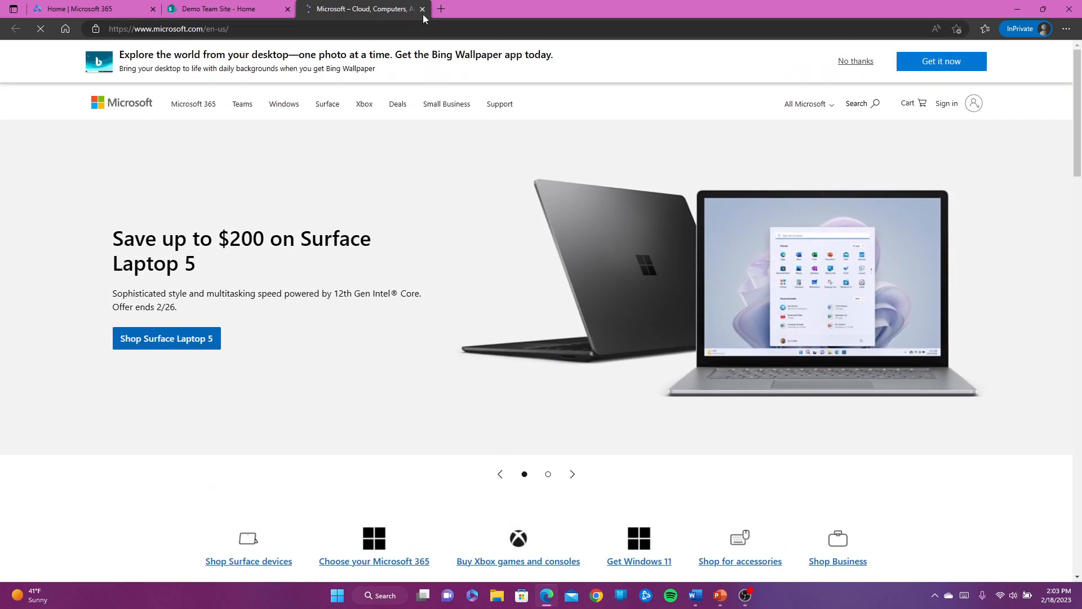
pyautogui.click(422, 10)
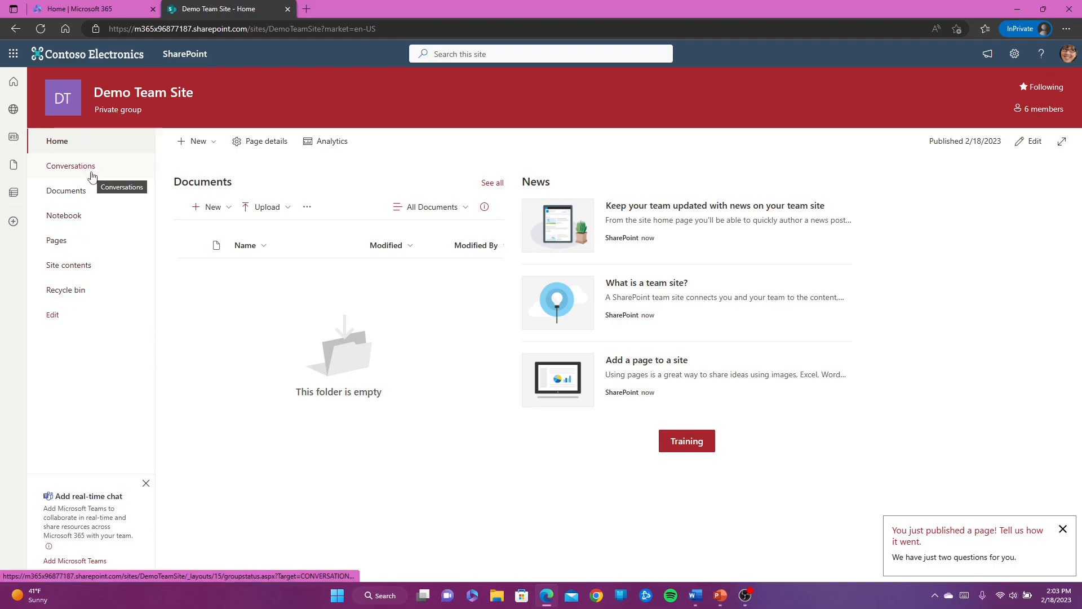
# Edit the site navigation by moving Pages directly above Documents and removing the Conversations link.
pyautogui.click(72, 189)
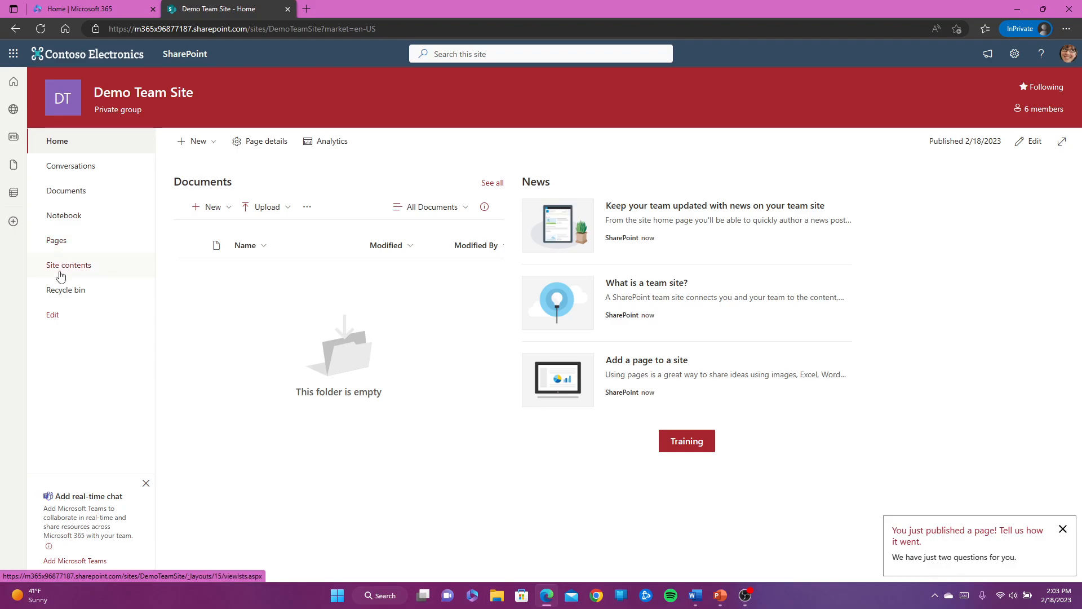
pyautogui.click(53, 315)
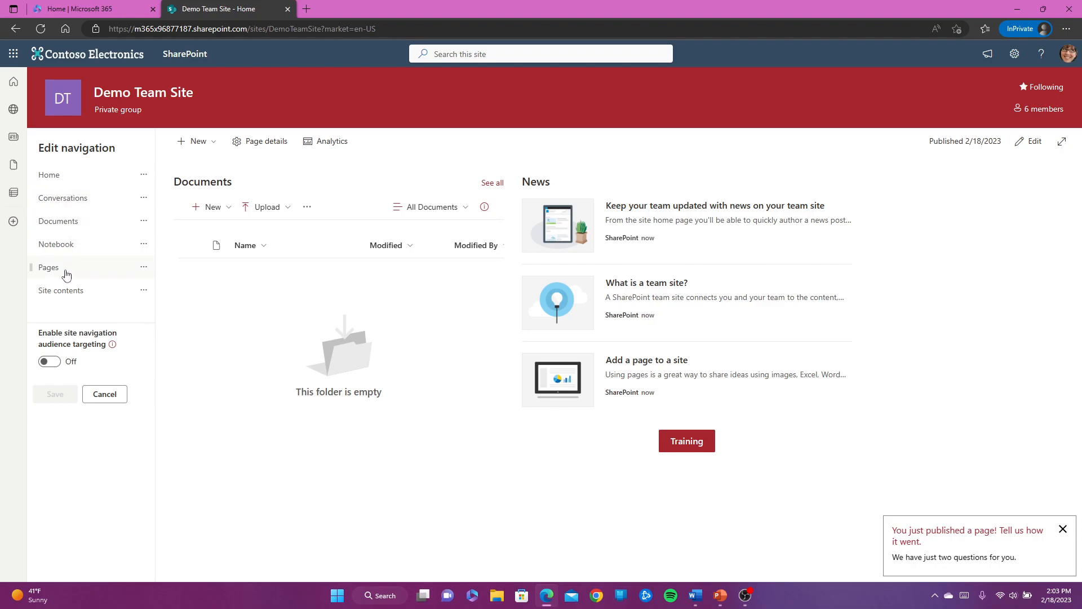
pyautogui.moveTo(66, 273); pyautogui.dragTo(65, 215)
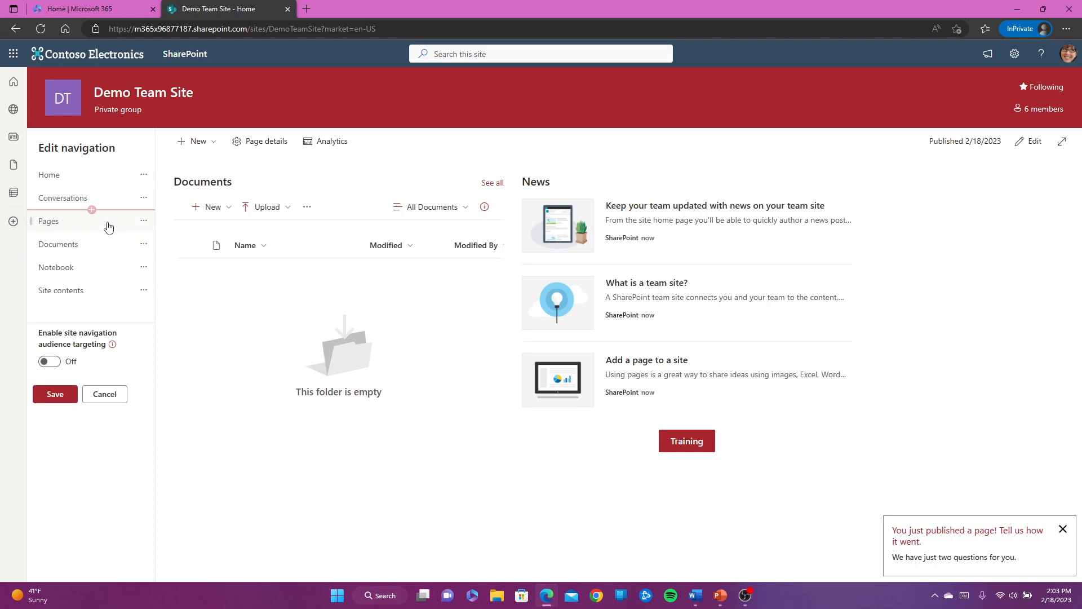
pyautogui.moveTo(81, 212)
pyautogui.click(143, 202)
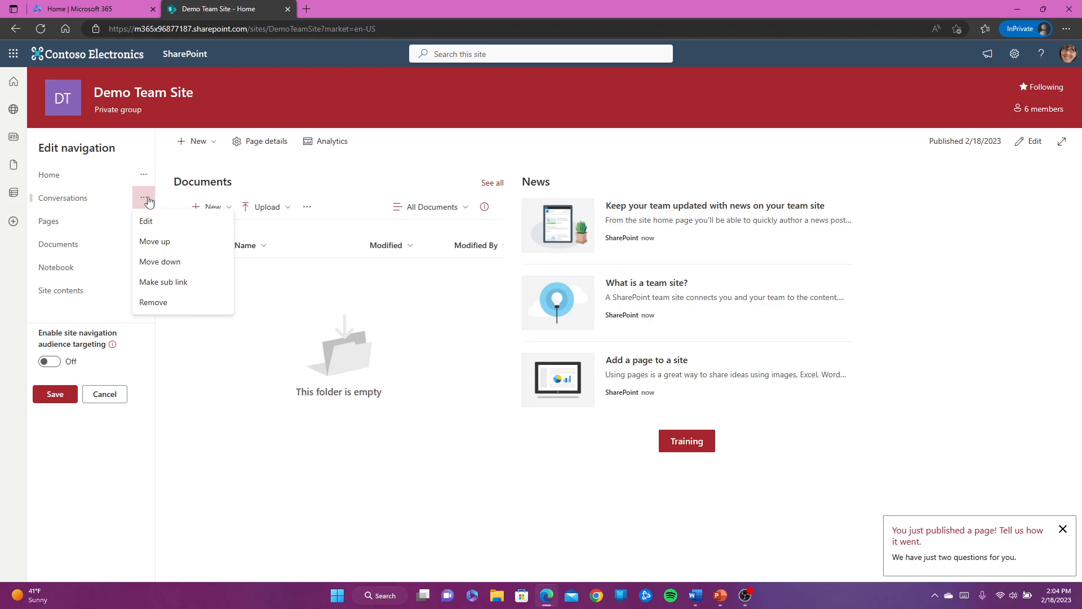
pyautogui.click(158, 302)
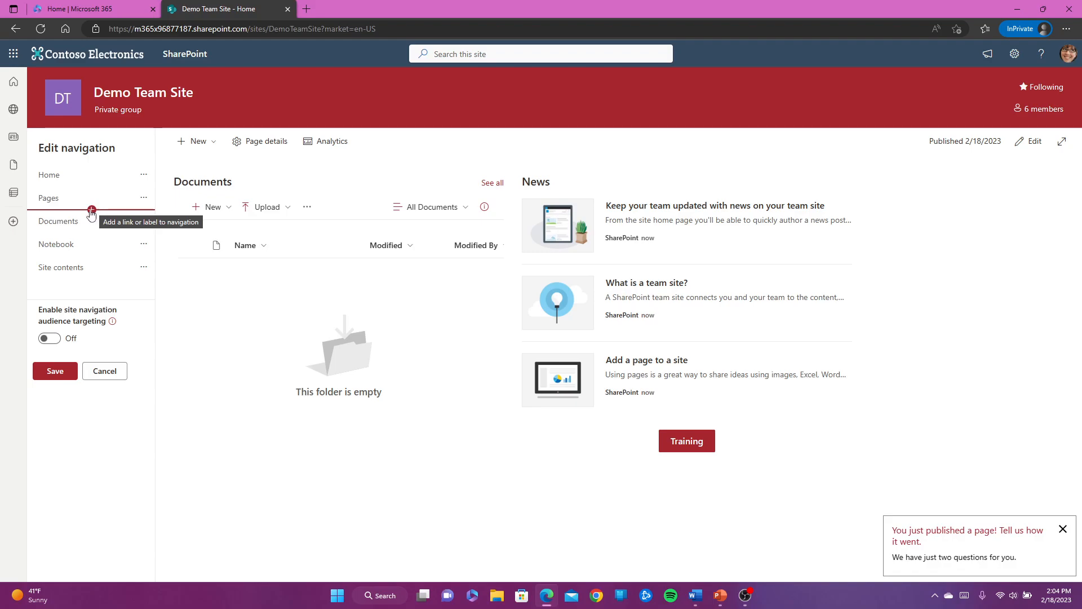
# Add a navigation entry of type Conversations between Pages and Documents with the display name Inbox.
pyautogui.click(92, 210)
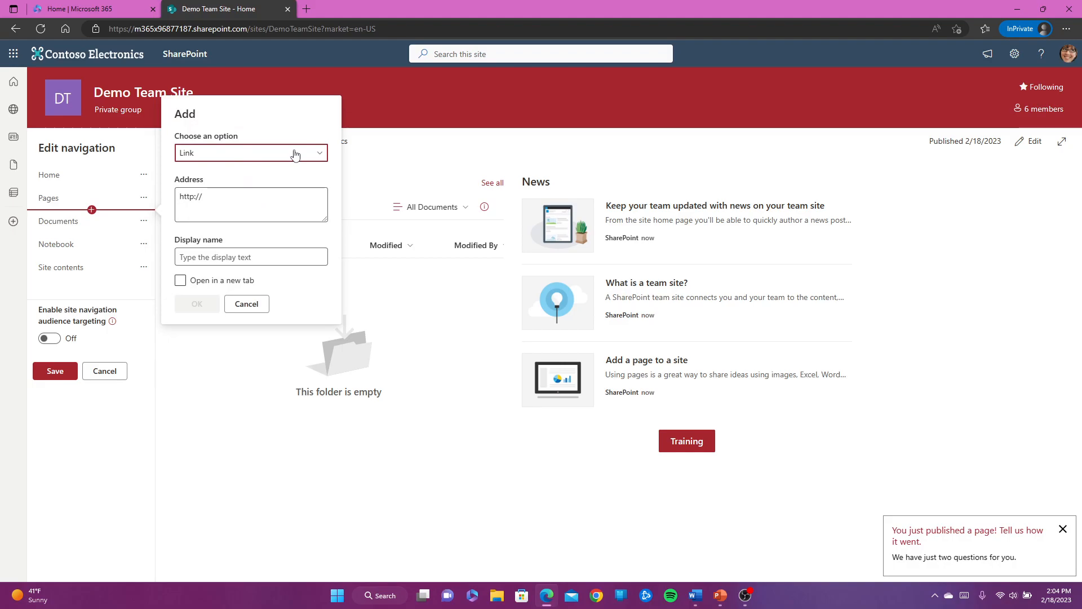
pyautogui.click(317, 155)
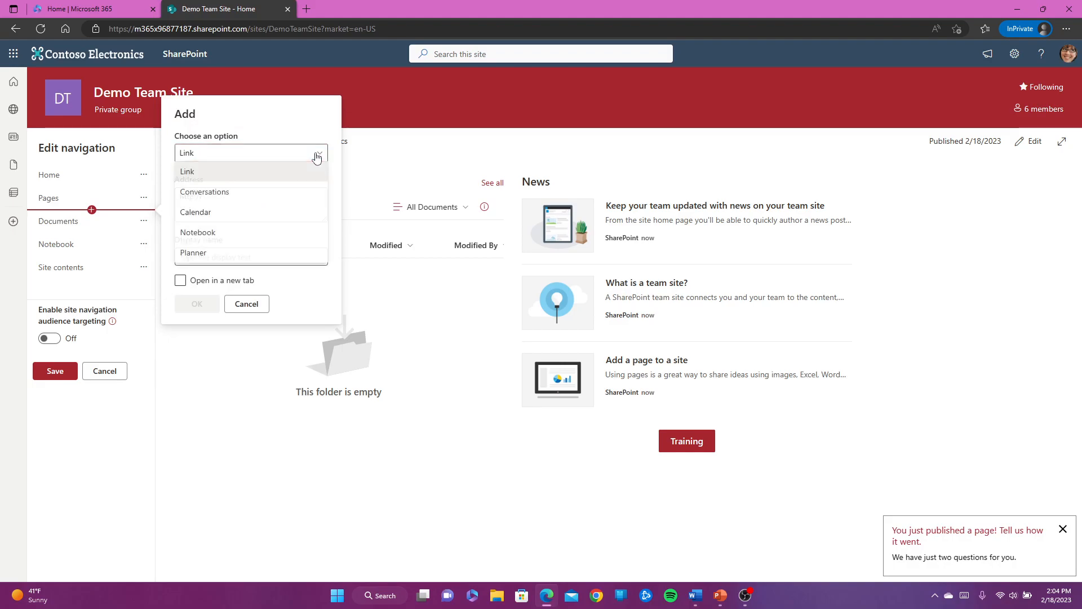
pyautogui.click(220, 197)
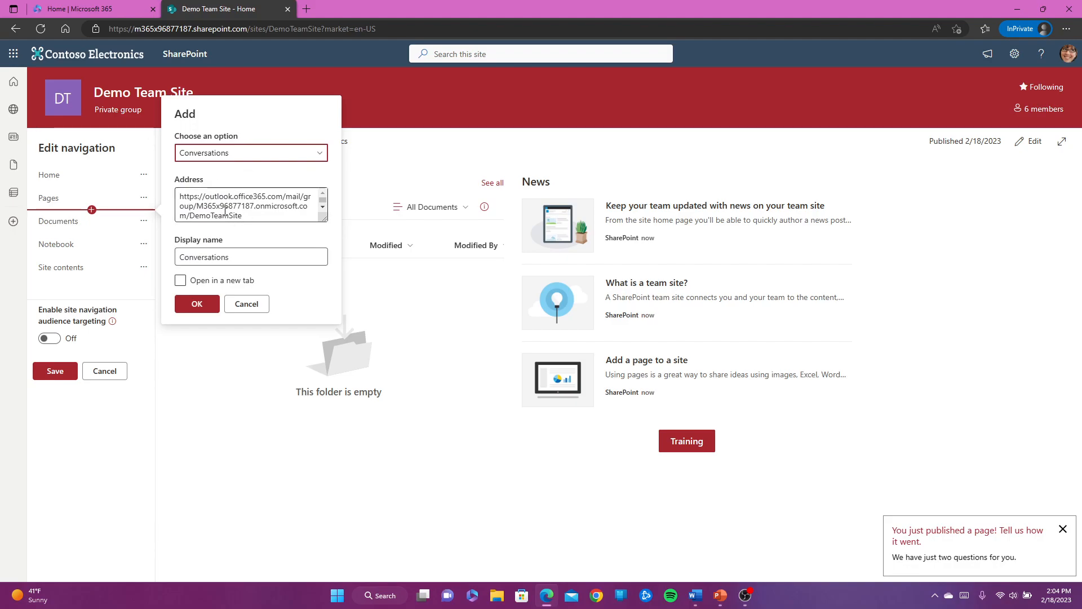
pyautogui.click(243, 258)
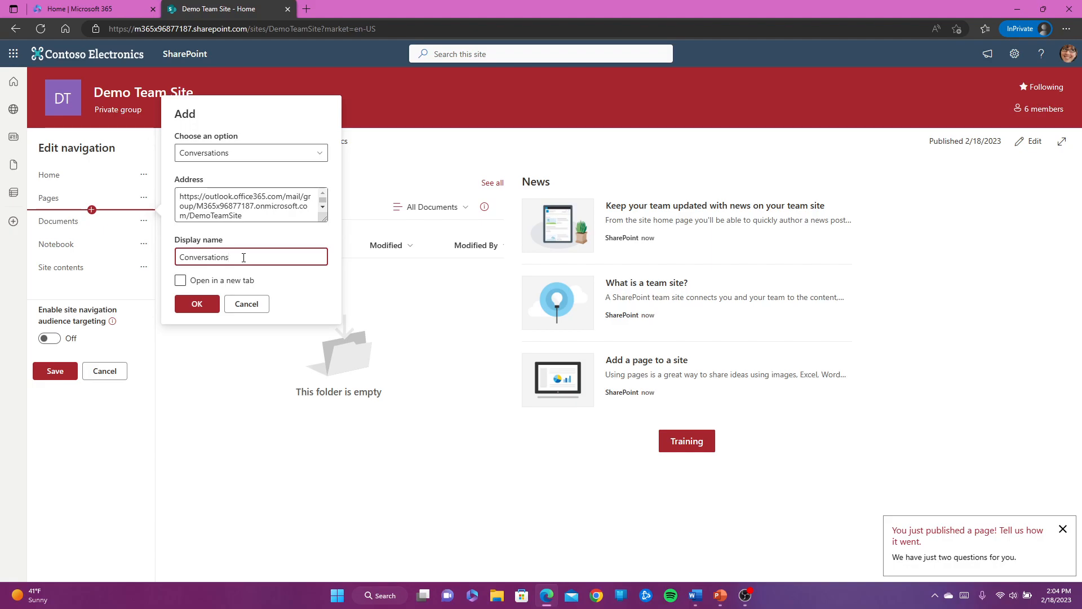
pyautogui.press('BackSpace')
pyautogui.press('BackSpace')
pyautogui.press('BackSpace')
pyautogui.press('BackSpace')
pyautogui.press('BackSpace')
pyautogui.press('BackSpace')
pyautogui.press('BackSpace')
pyautogui.press('BackSpace')
pyautogui.press('BackSpace')
pyautogui.press('BackSpace')
pyautogui.press('BackSpace')
pyautogui.press('BackSpace')
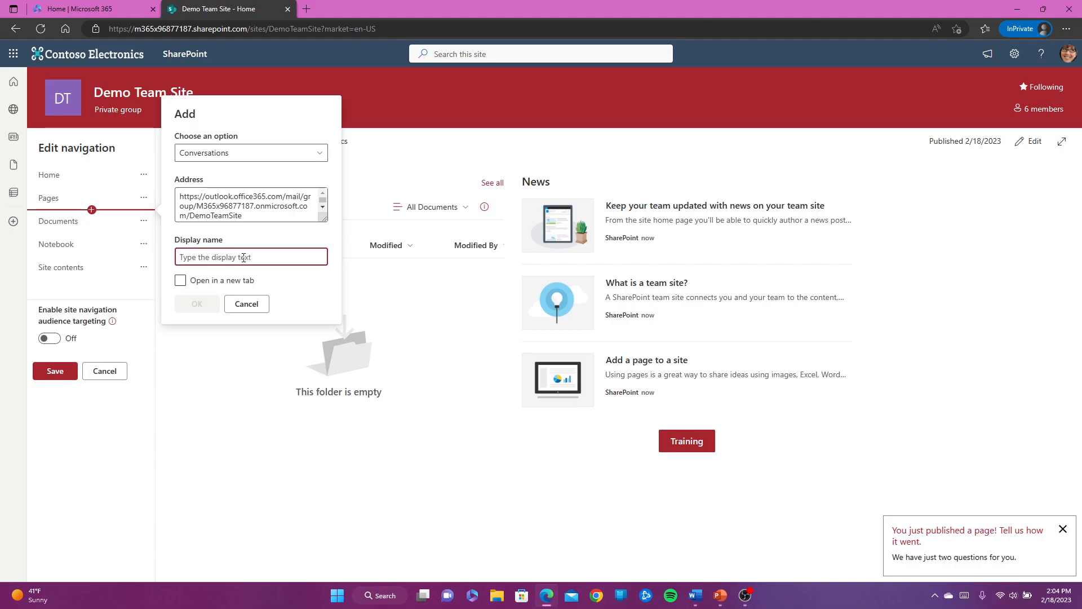
pyautogui.write('Inbox')
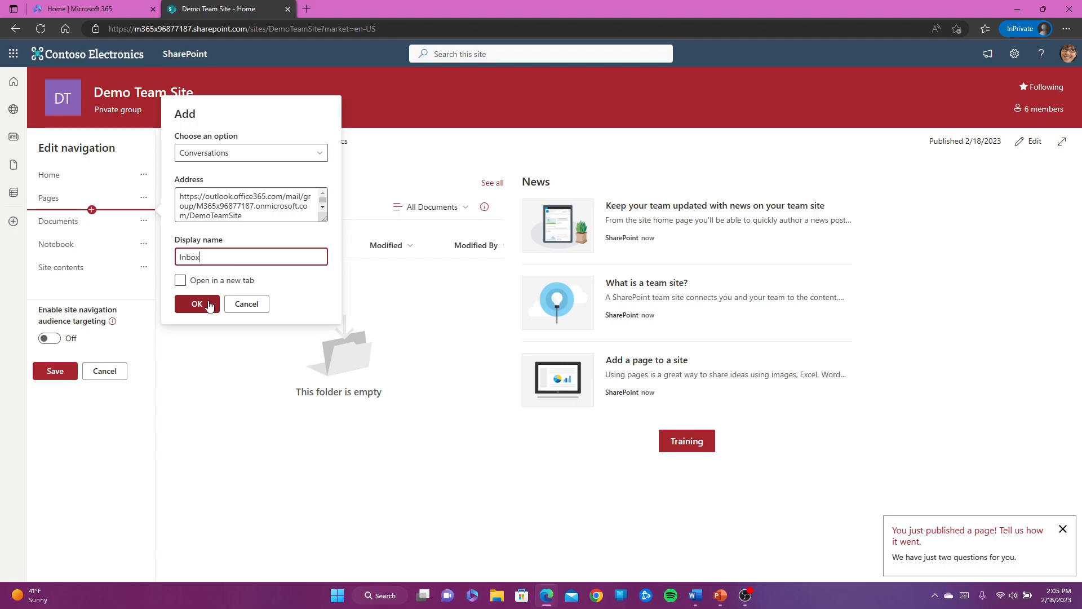
pyautogui.click(209, 305)
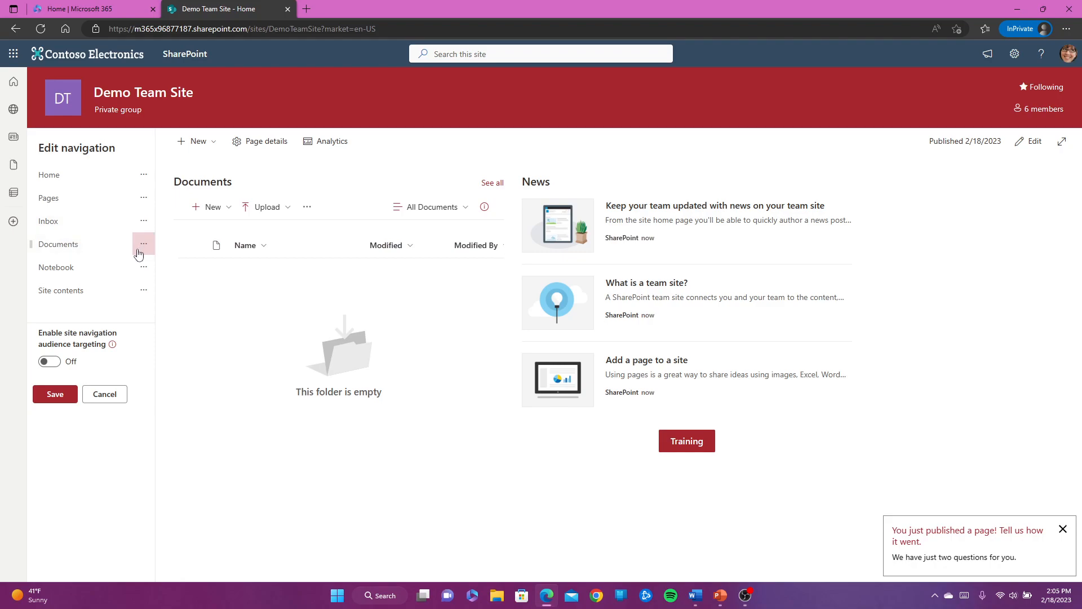
pyautogui.click(92, 256)
pyautogui.click(227, 243)
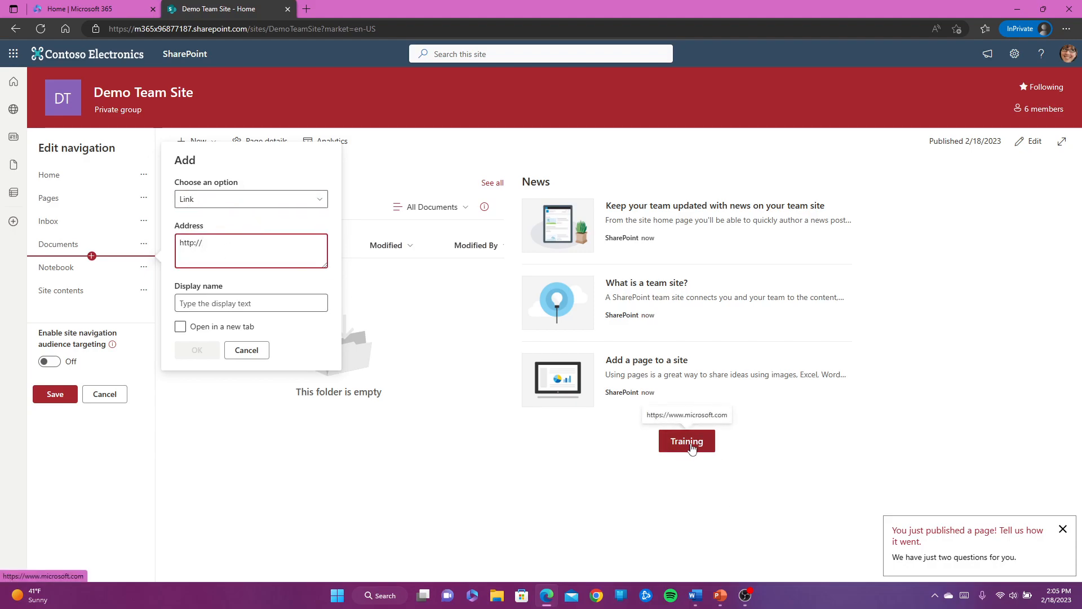
pyautogui.click(218, 186)
pyautogui.click(226, 241)
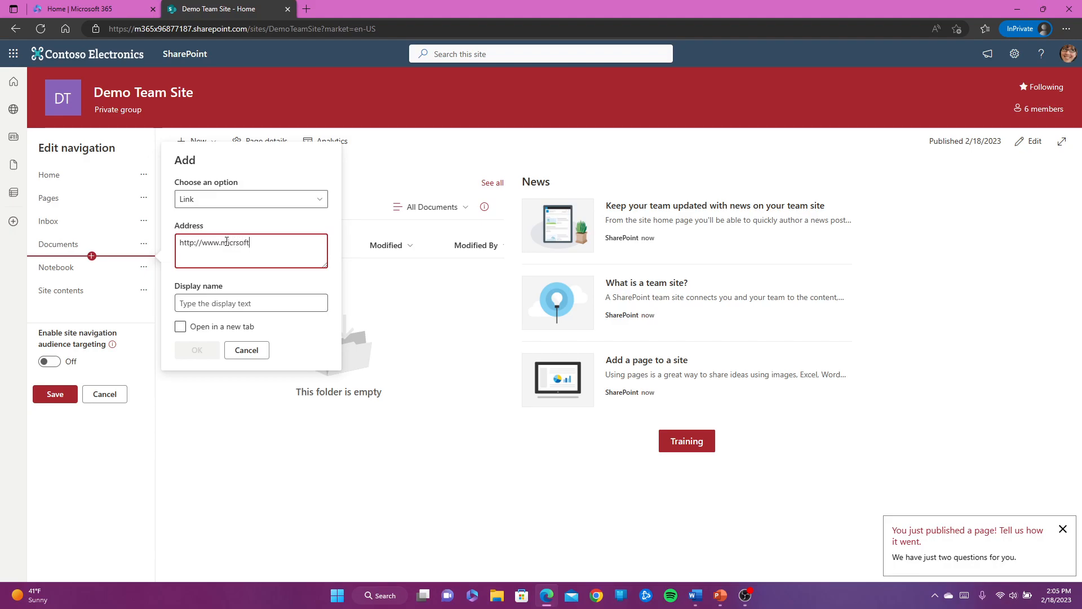
pyautogui.click(266, 303)
pyautogui.write('Training')
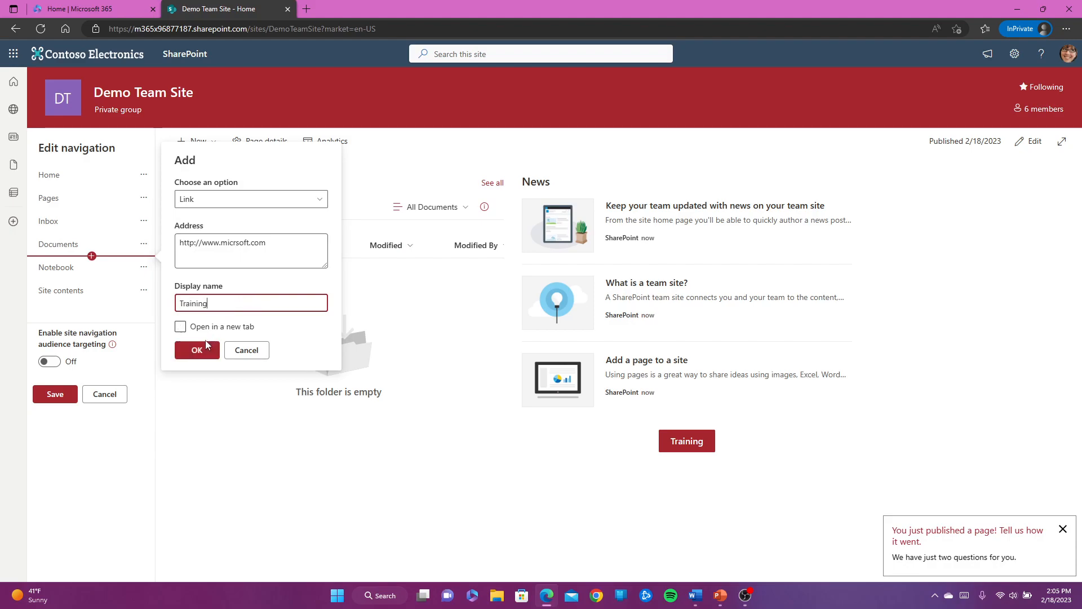
pyautogui.click(206, 343)
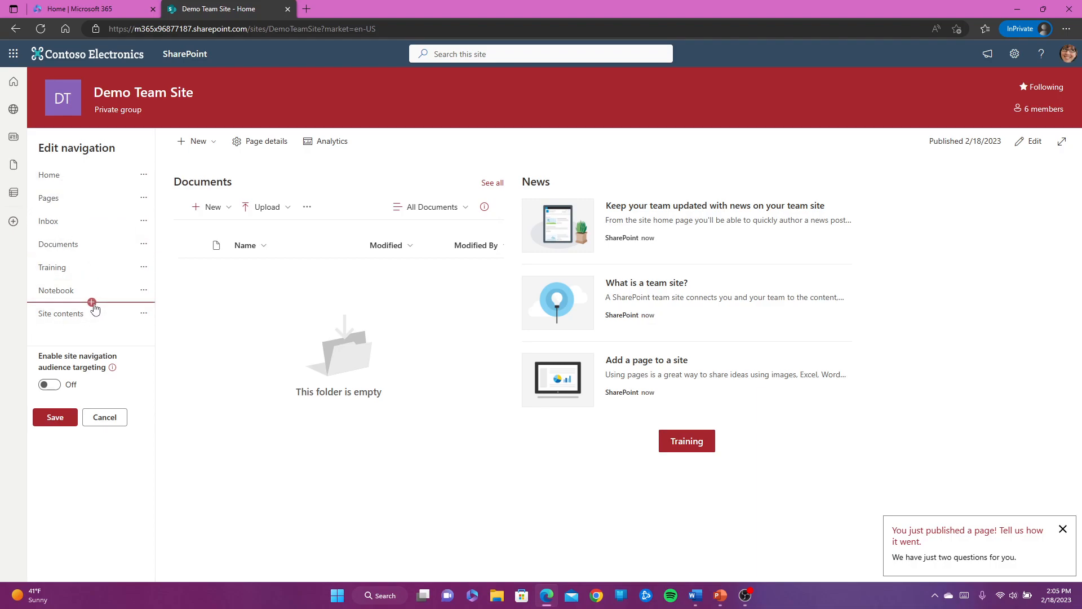
pyautogui.click(91, 302)
pyautogui.click(300, 248)
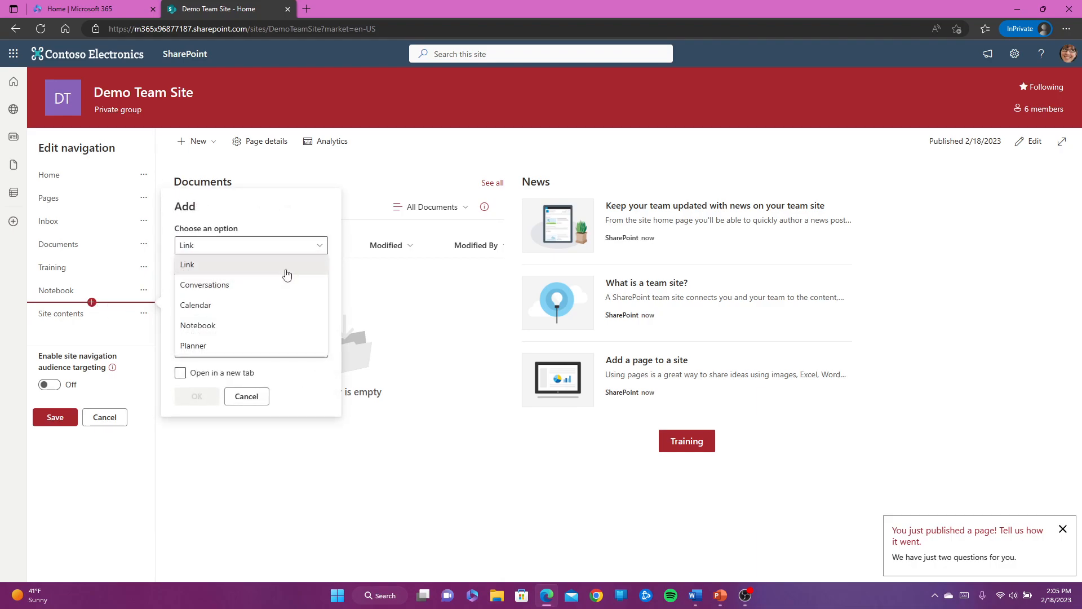
pyautogui.click(295, 394)
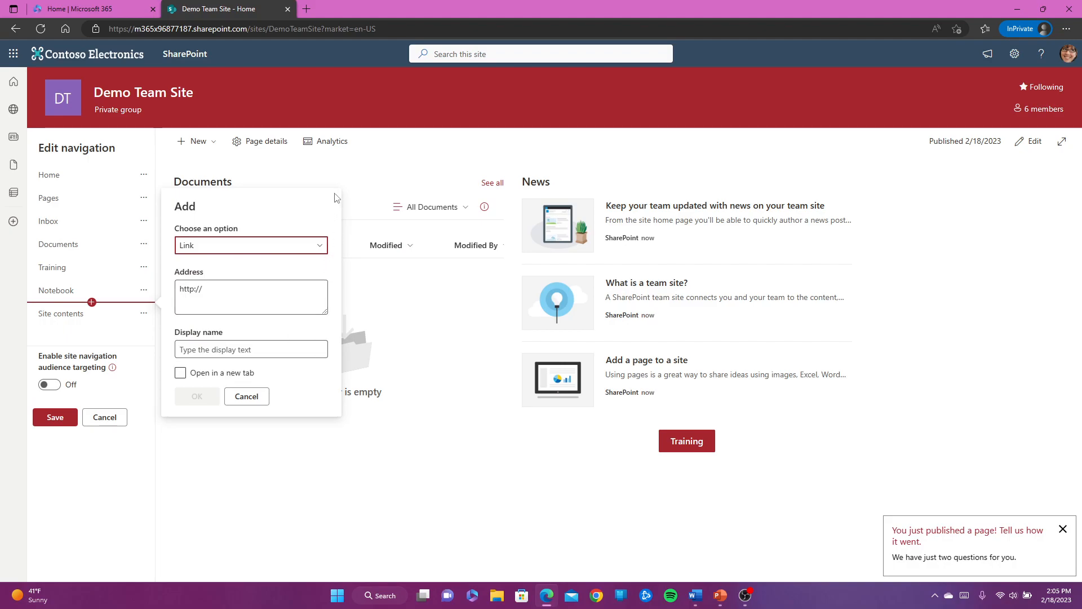
pyautogui.click(254, 403)
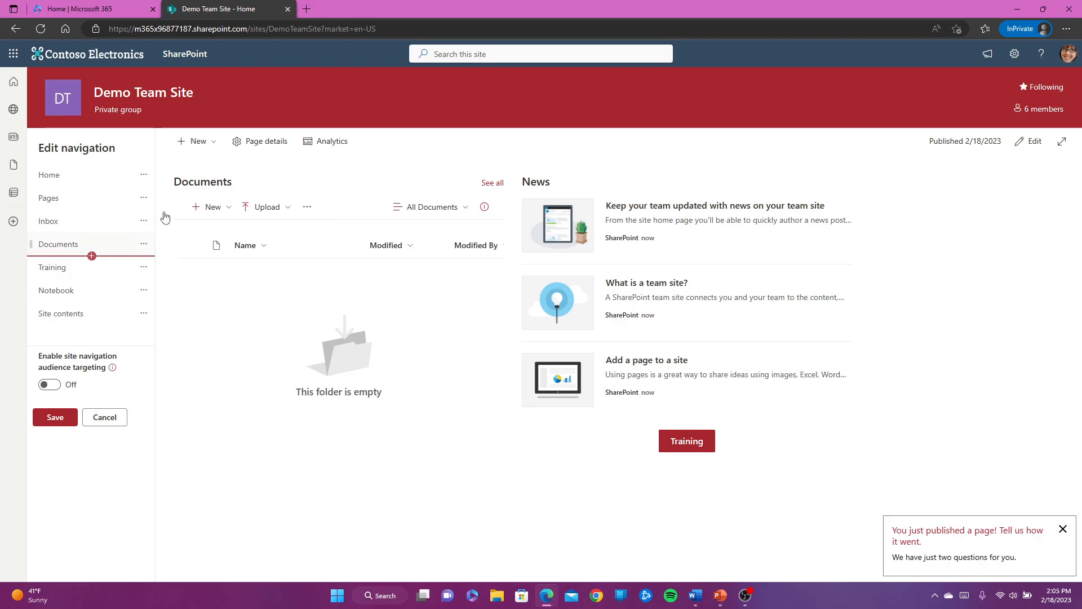
# Save the changes made to the site navigation.
pyautogui.click(56, 420)
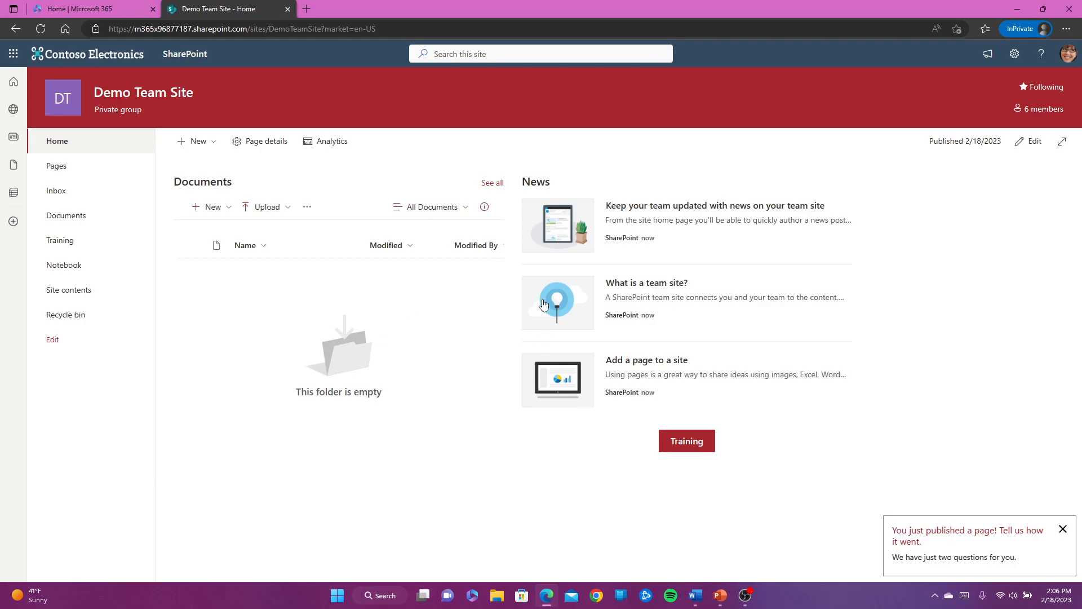
# Look over the site settings options and the content types available for creation, and dismiss the publishing feedback prompt.
pyautogui.click(1015, 54)
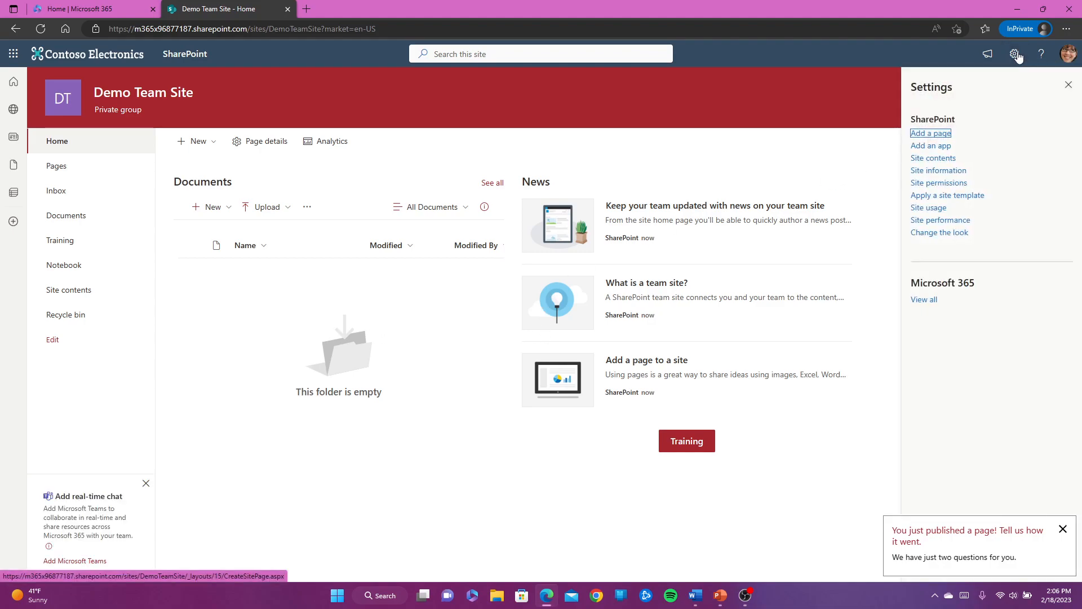
pyautogui.click(1016, 55)
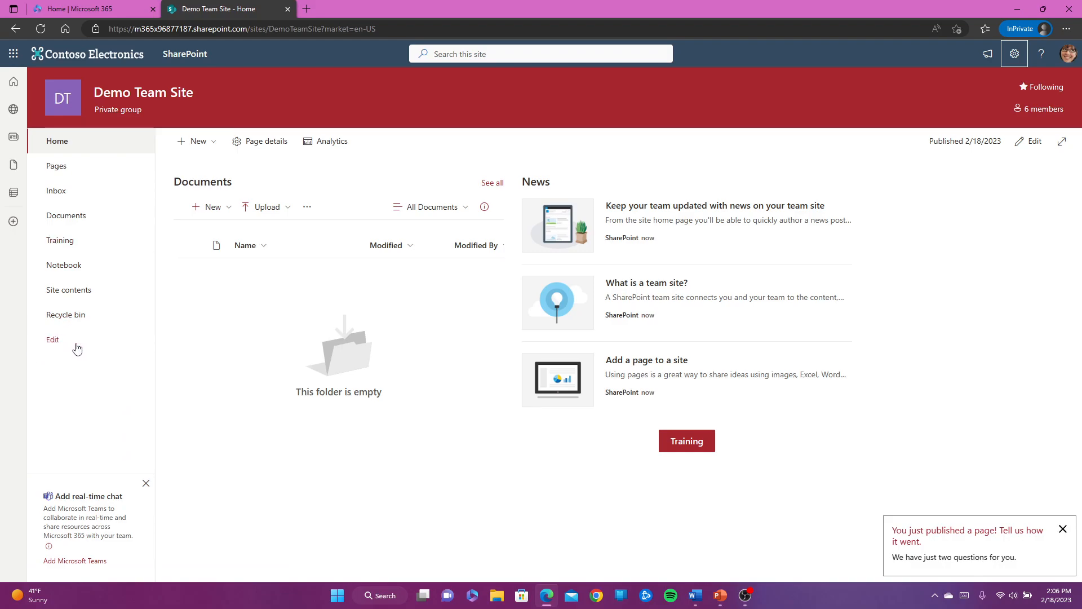
pyautogui.click(200, 145)
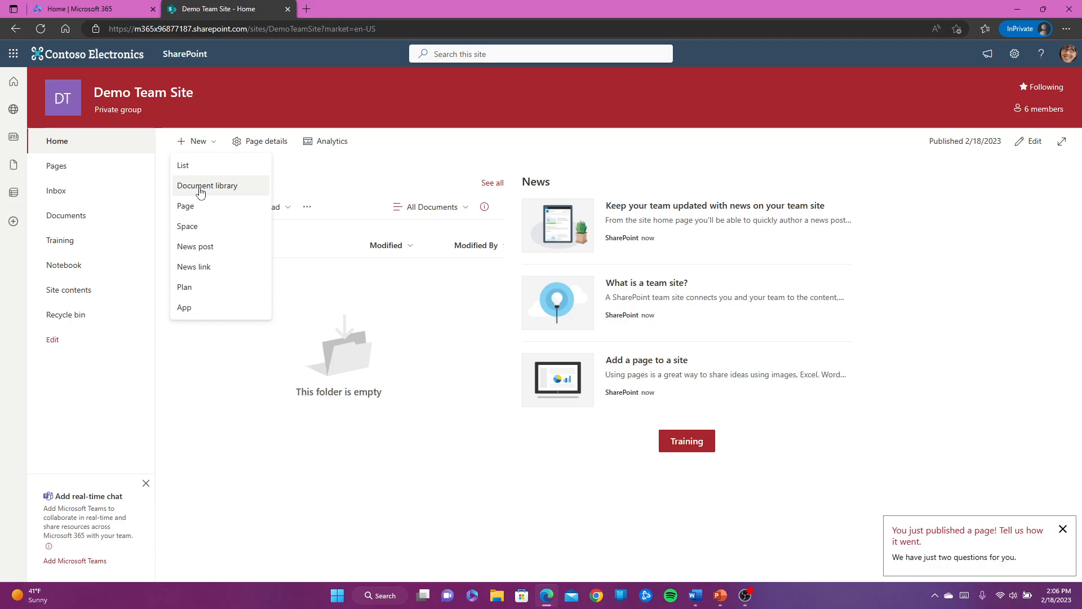
pyautogui.click(372, 172)
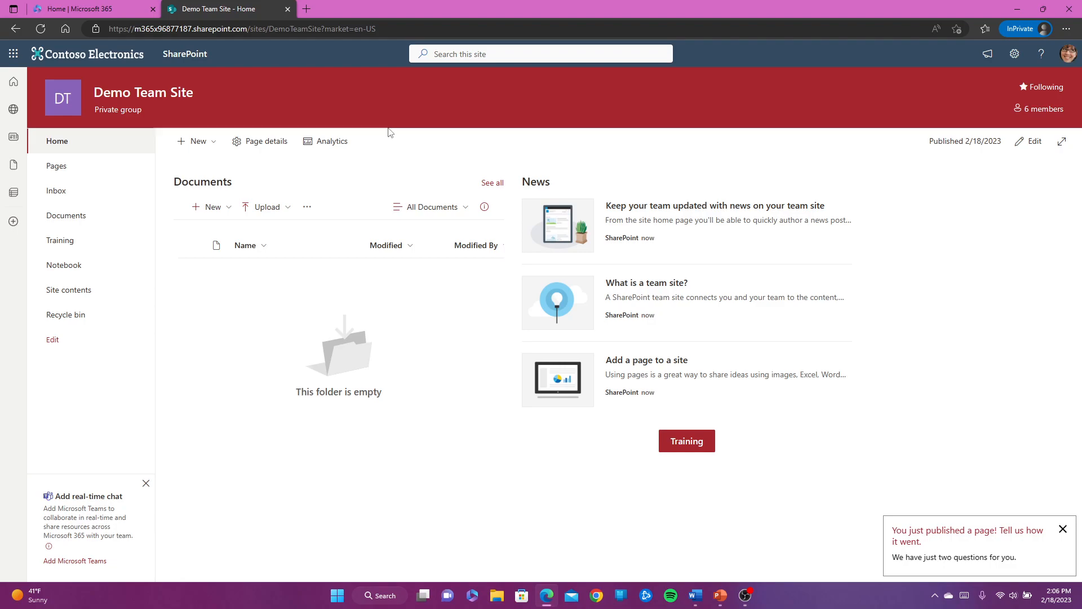
pyautogui.click(1062, 529)
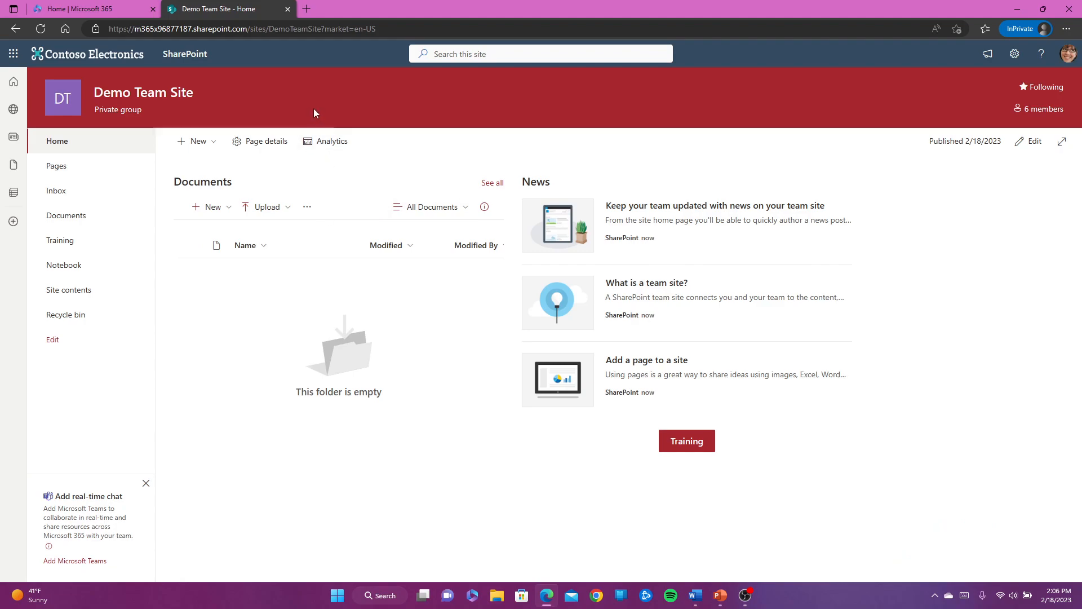
# Go to the SharePoint start page, compare the team site and communication site types, and leave site creation without making one.
pyautogui.click(195, 55)
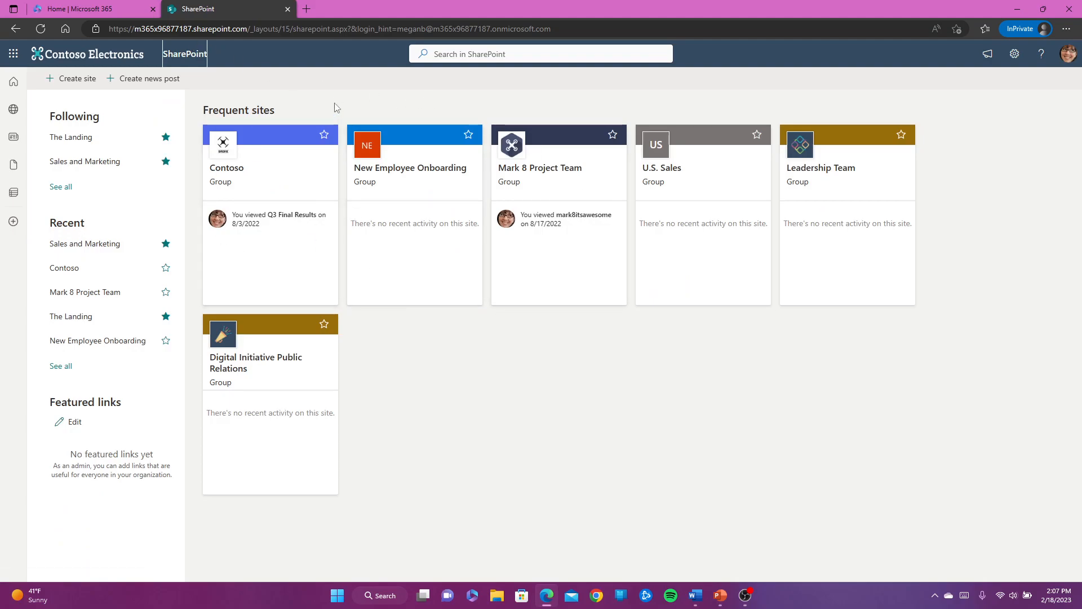
pyautogui.click(77, 79)
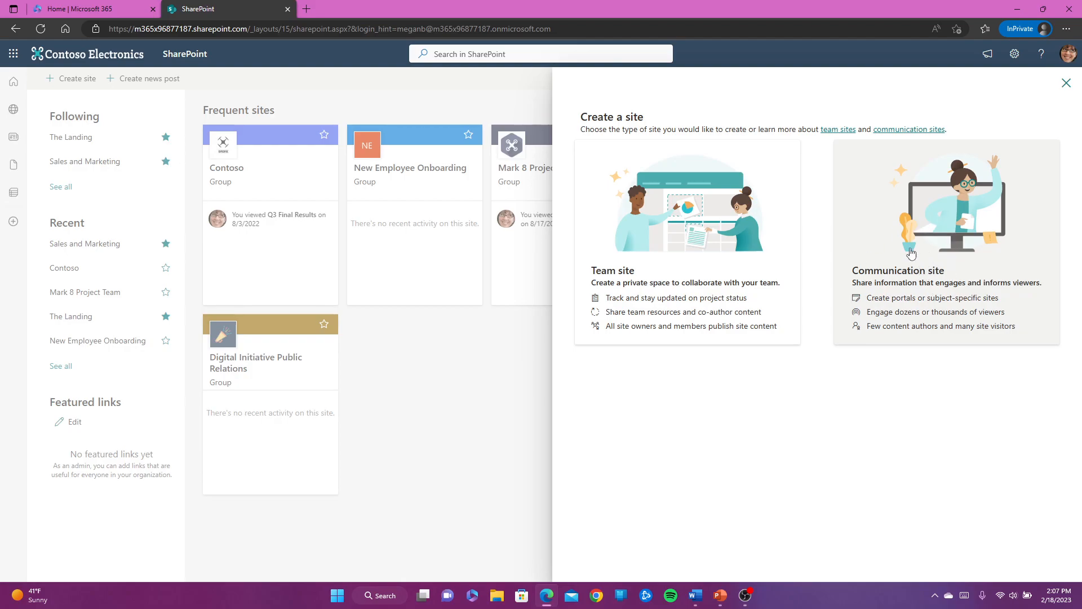
pyautogui.click(522, 382)
pyautogui.click(601, 341)
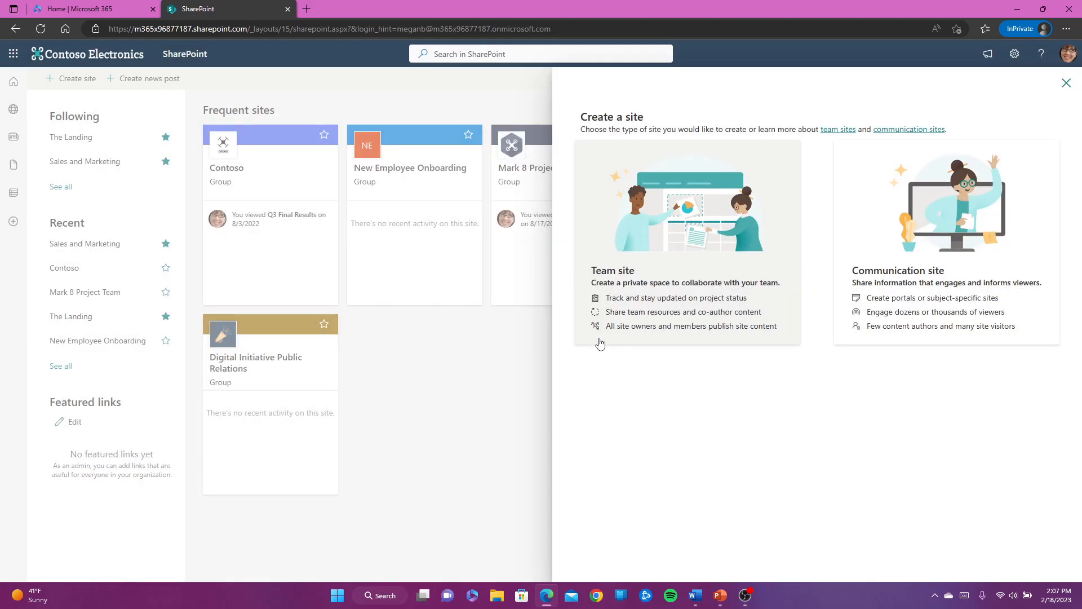
pyautogui.click(504, 393)
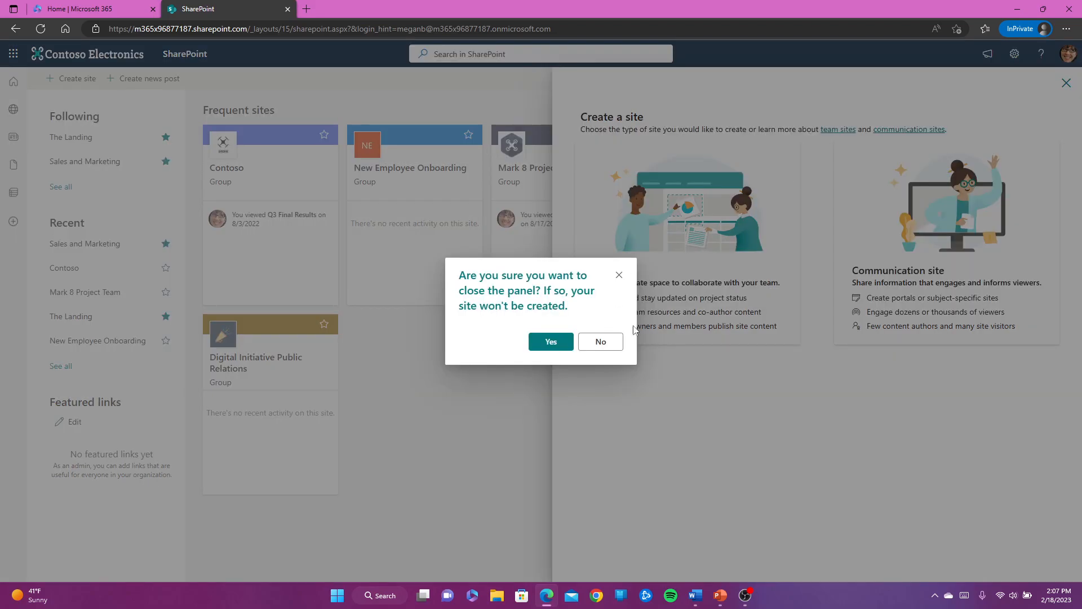
pyautogui.click(546, 341)
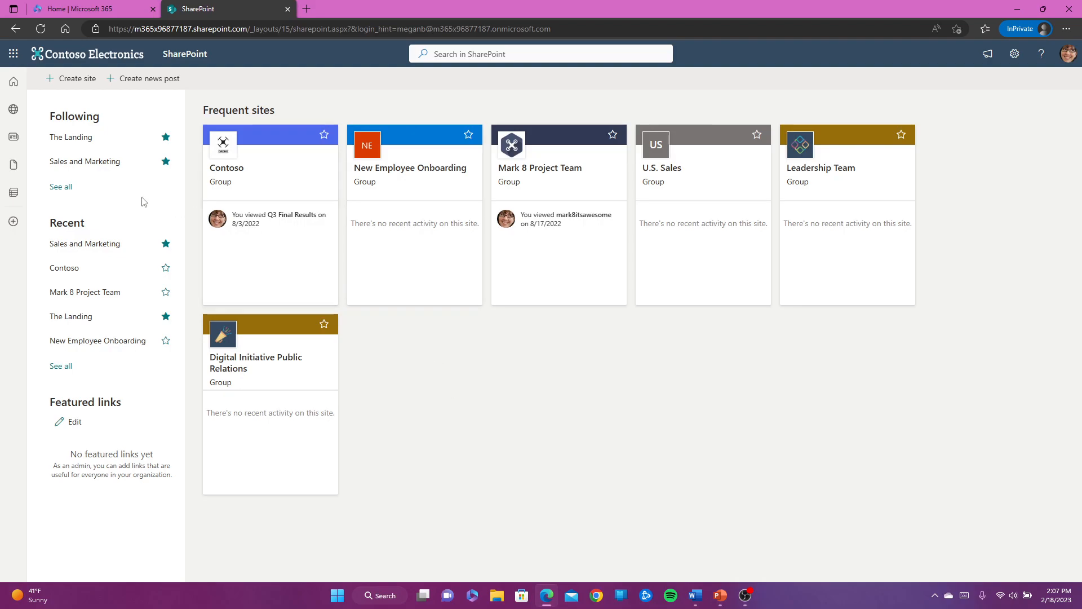
# Show the full list of followed sites from the SharePoint start page.
pyautogui.click(62, 188)
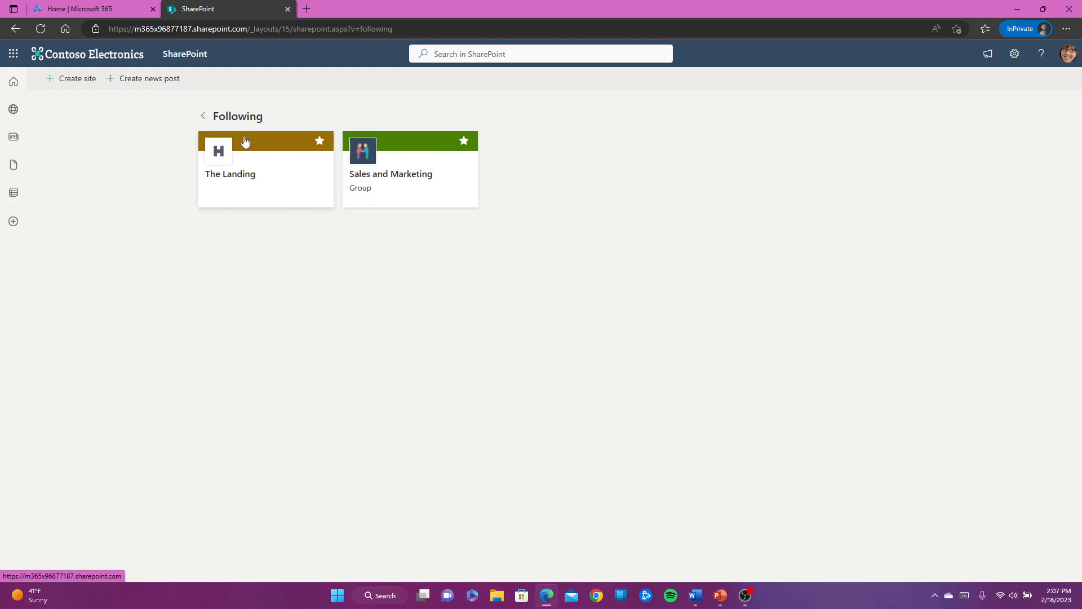
# Create a communication site named Demo News with the description left blank, and dismiss the template suggestion.
pyautogui.click(203, 116)
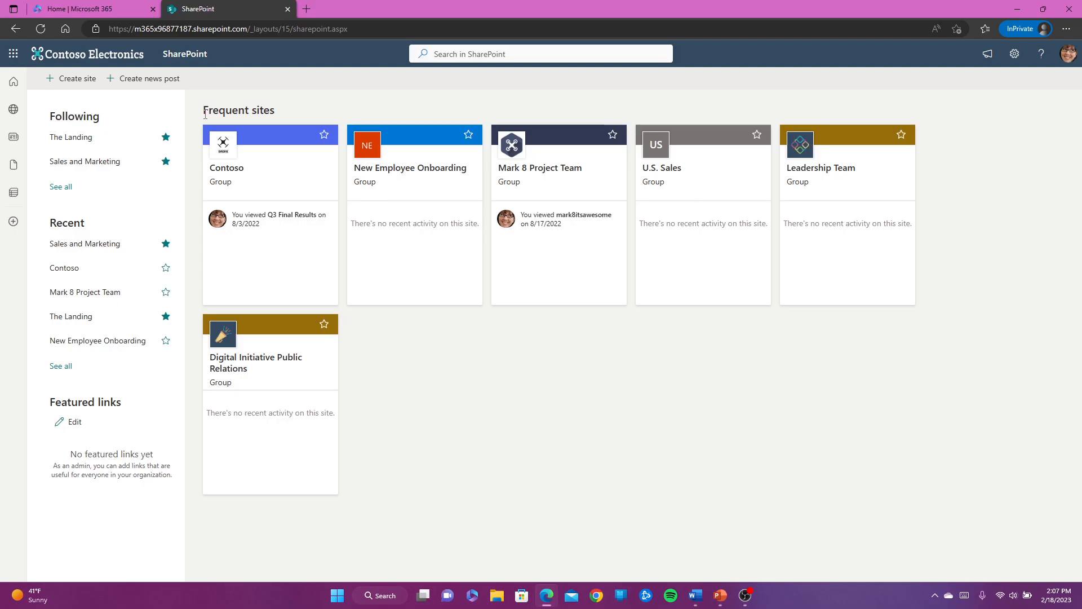
pyautogui.click(76, 80)
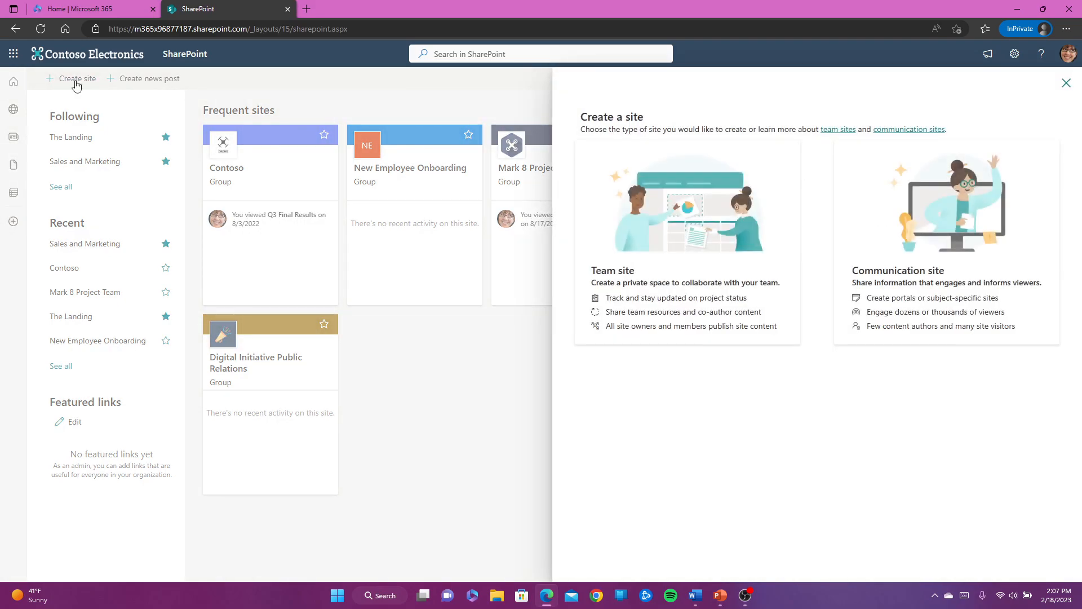
pyautogui.click(940, 237)
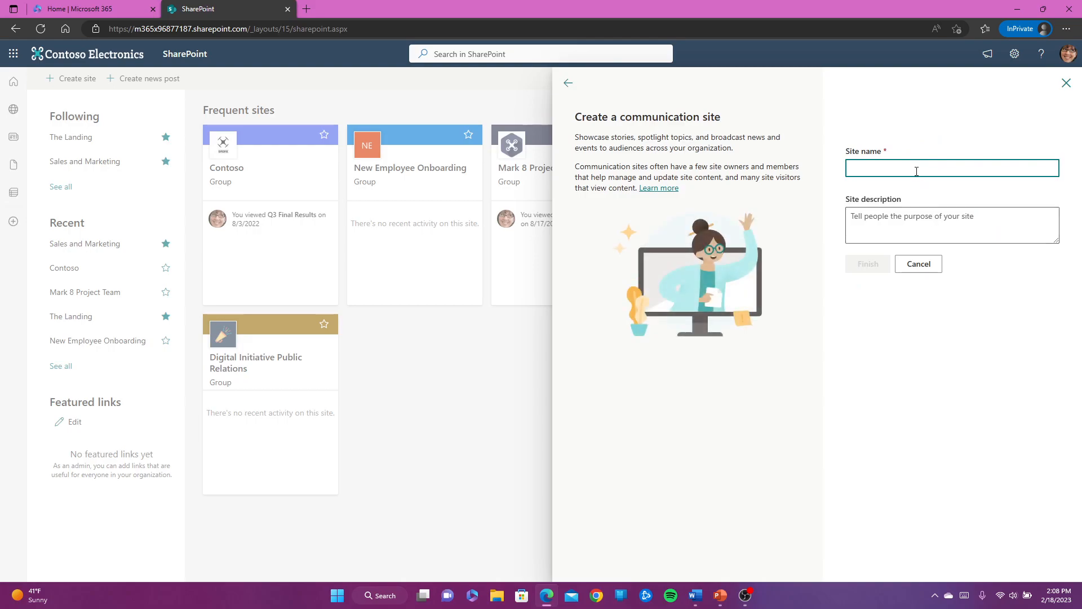
pyautogui.write('D')
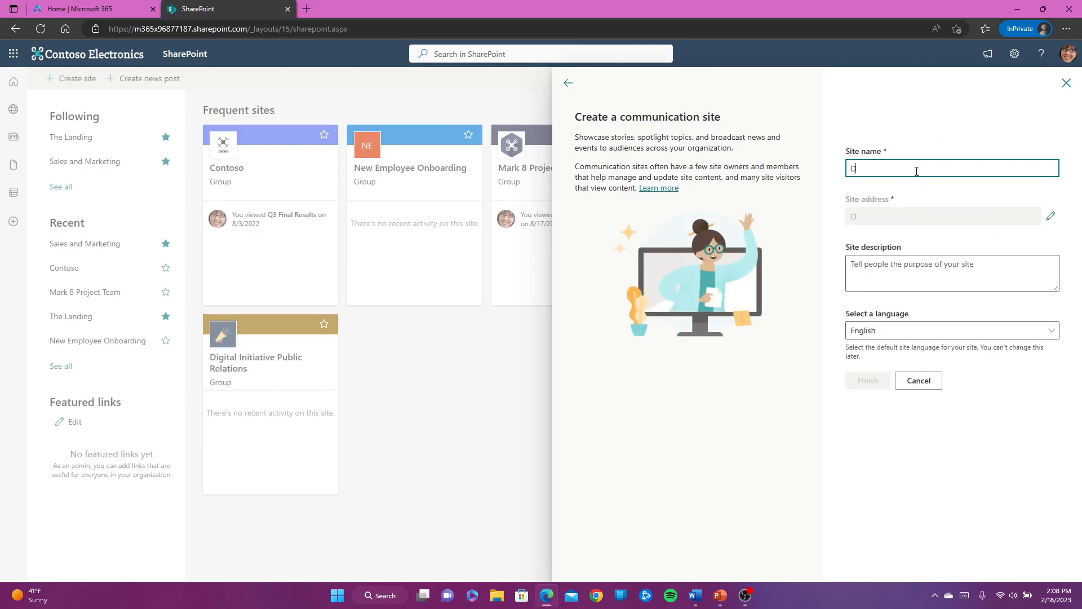
pyautogui.write('emo News')
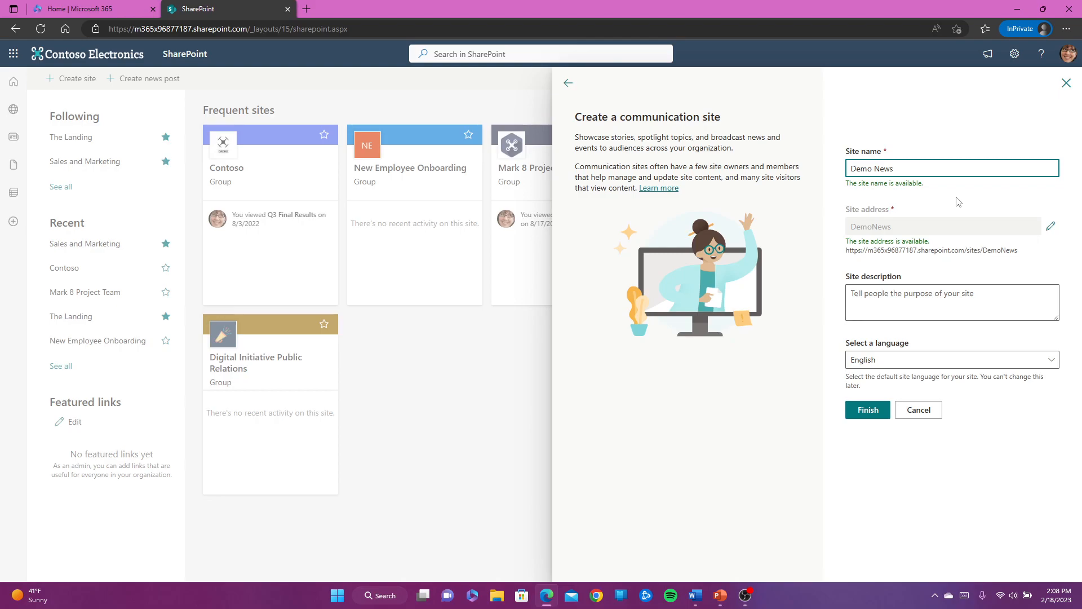
pyautogui.click(912, 293)
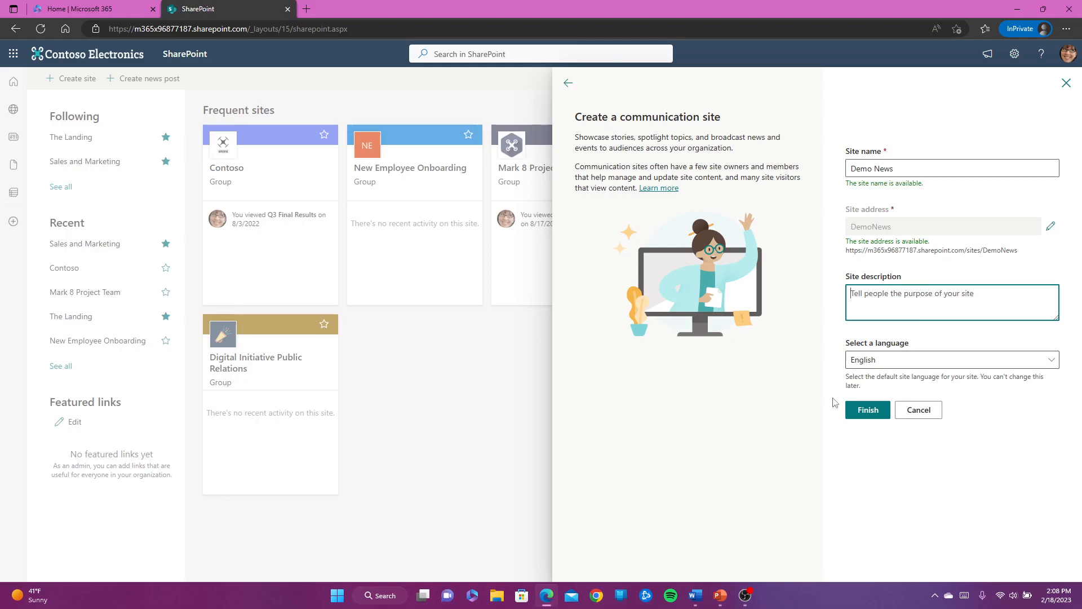
pyautogui.click(867, 413)
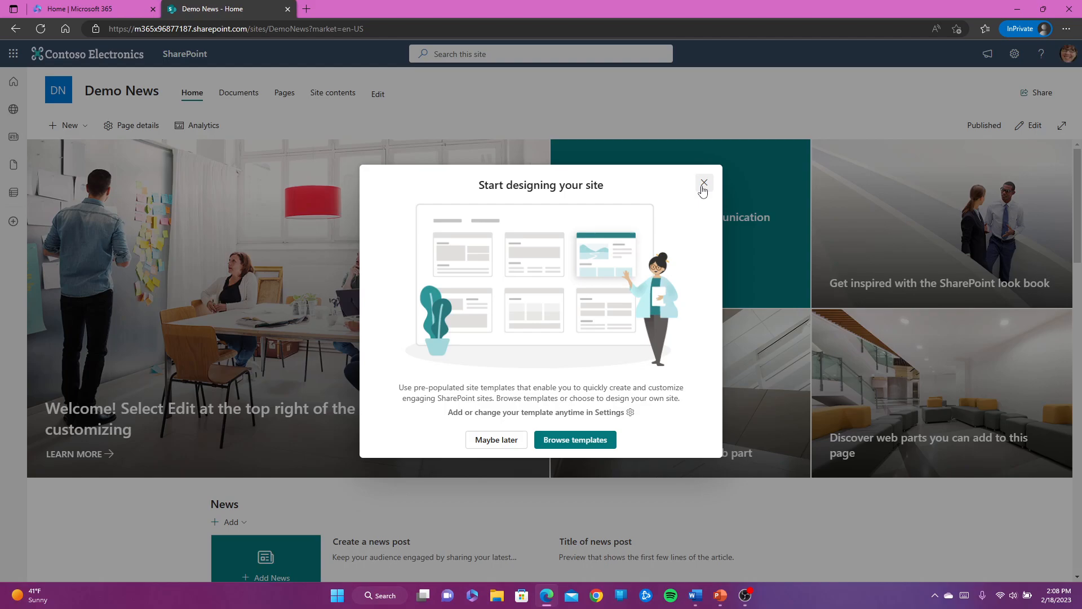
pyautogui.click(703, 183)
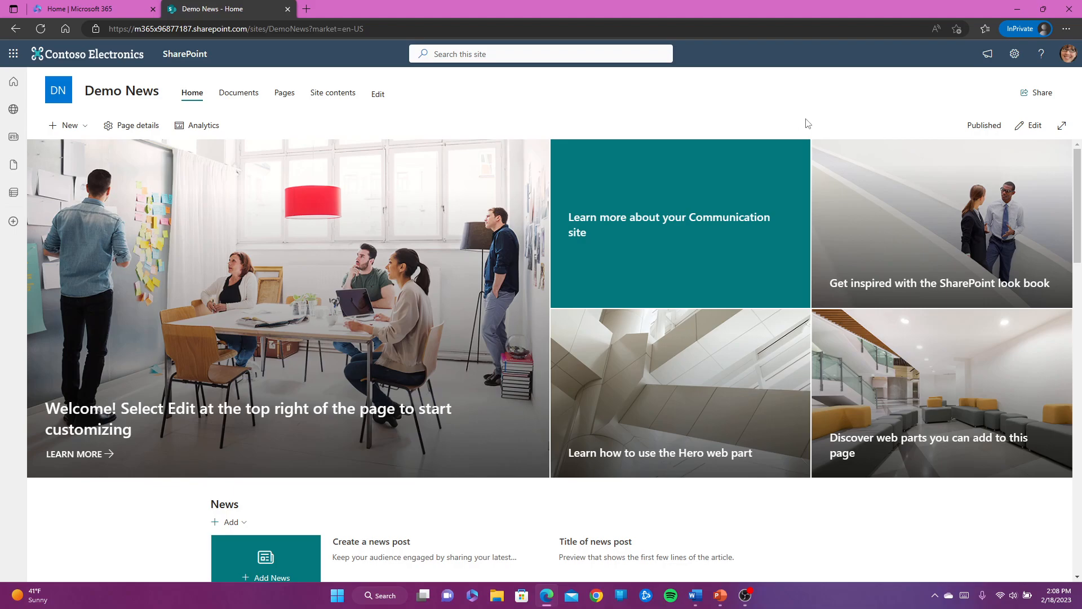
# Start sharing the Demo News site and add five colleagues from the directory as recipients.
pyautogui.click(1039, 93)
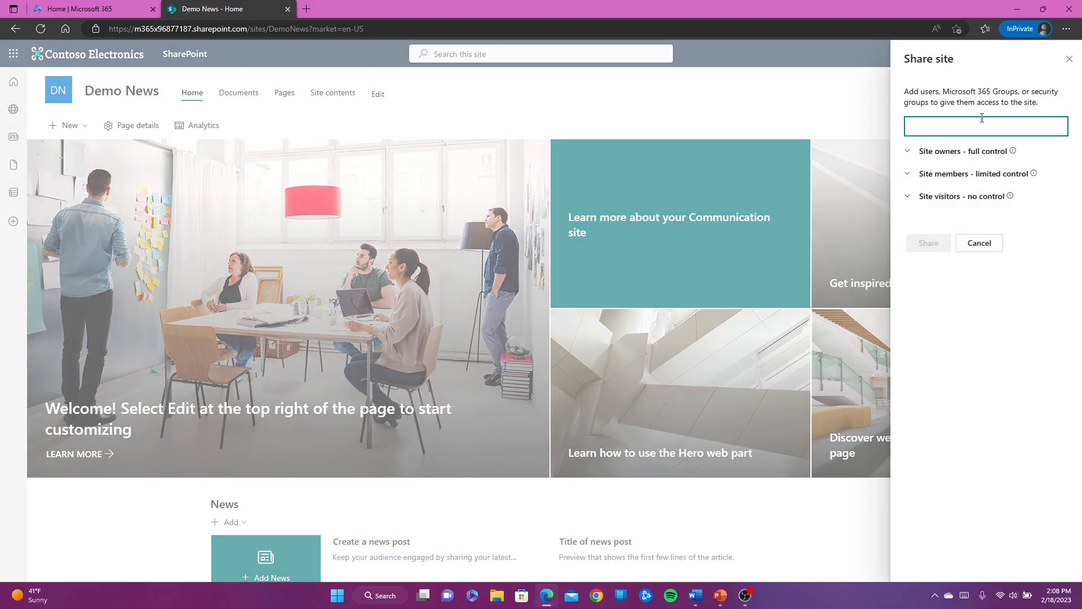
pyautogui.write('nest')
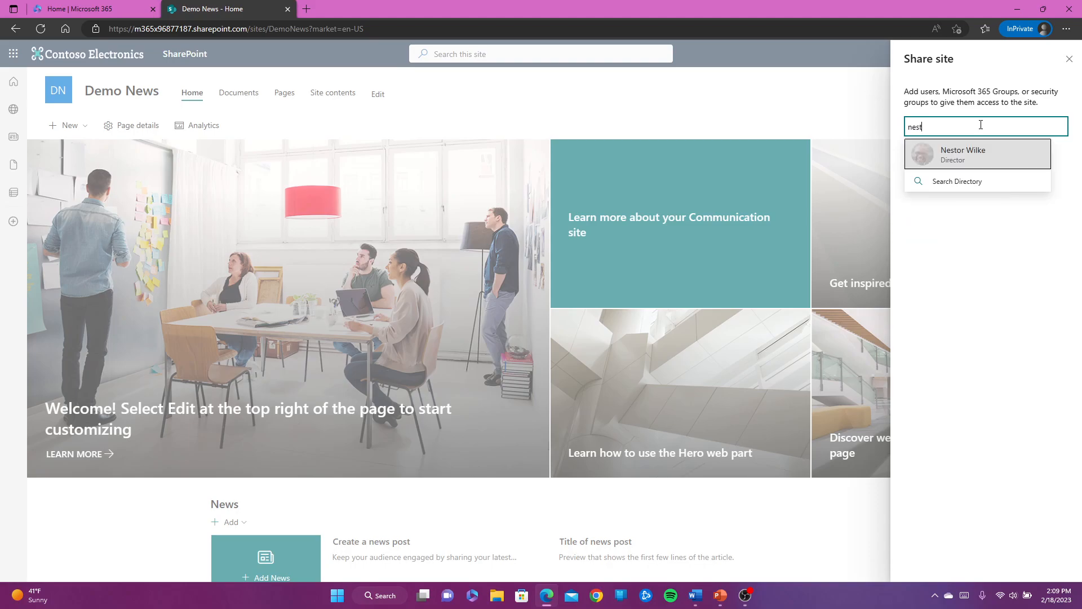
pyautogui.click(971, 153)
pyautogui.write('adel')
pyautogui.click(971, 152)
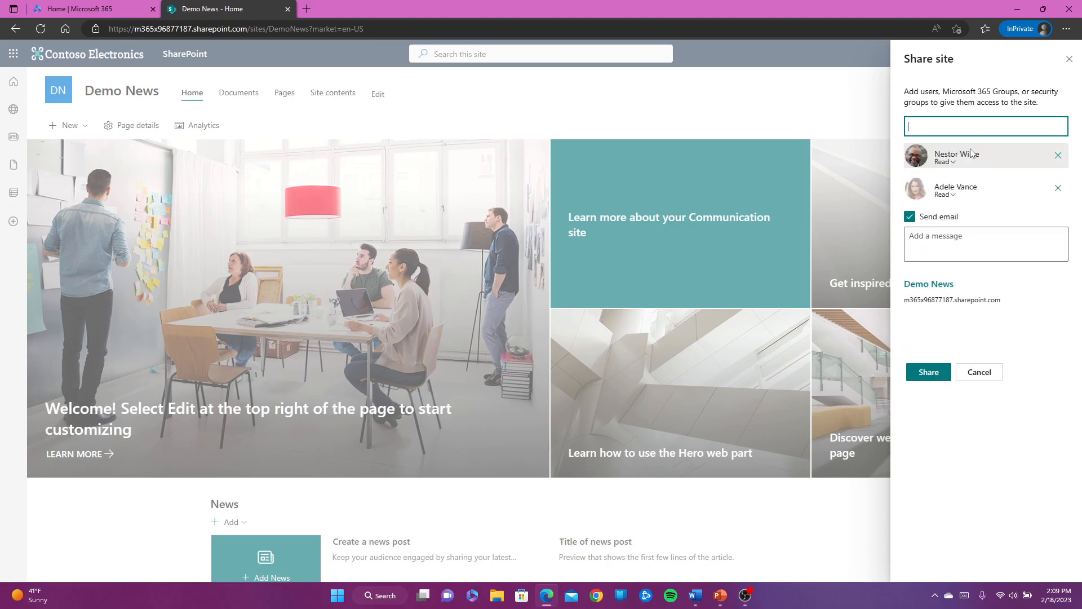
pyautogui.write('alex')
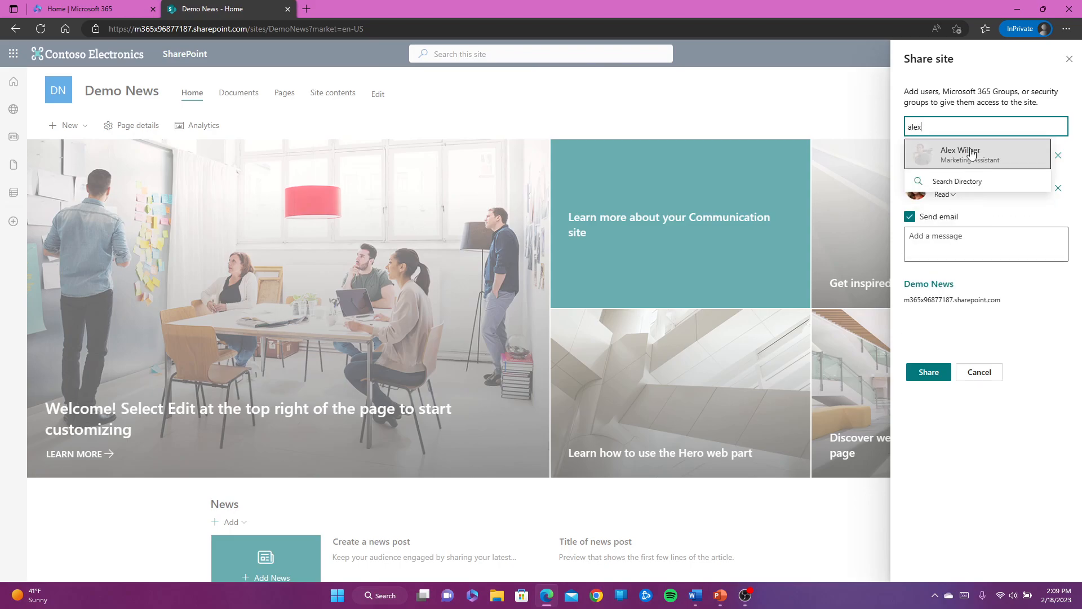
pyautogui.click(970, 152)
pyautogui.write('prad')
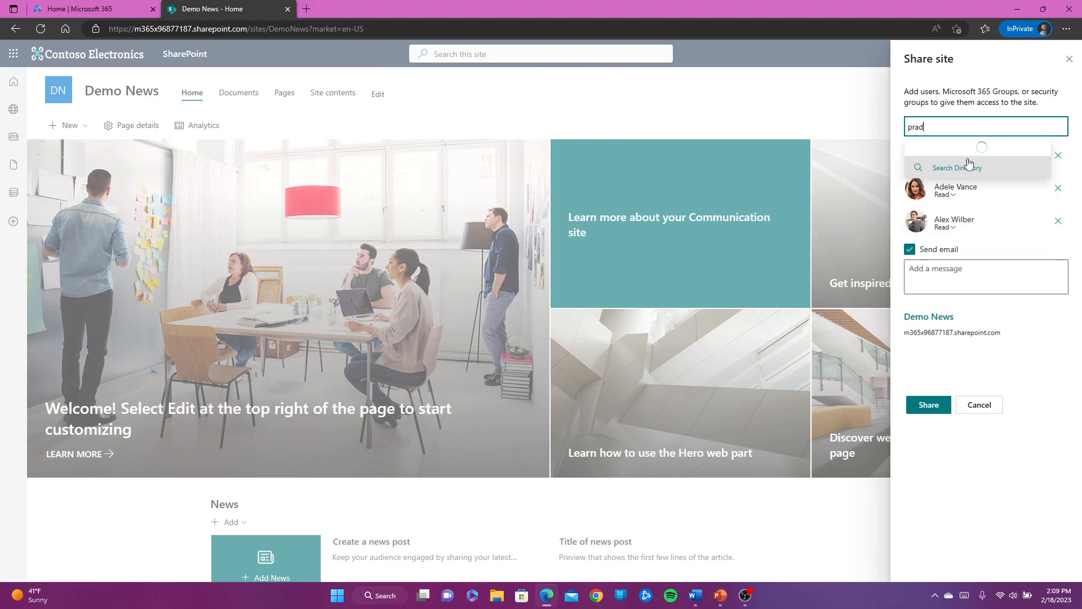
pyautogui.click(968, 163)
pyautogui.write('lid')
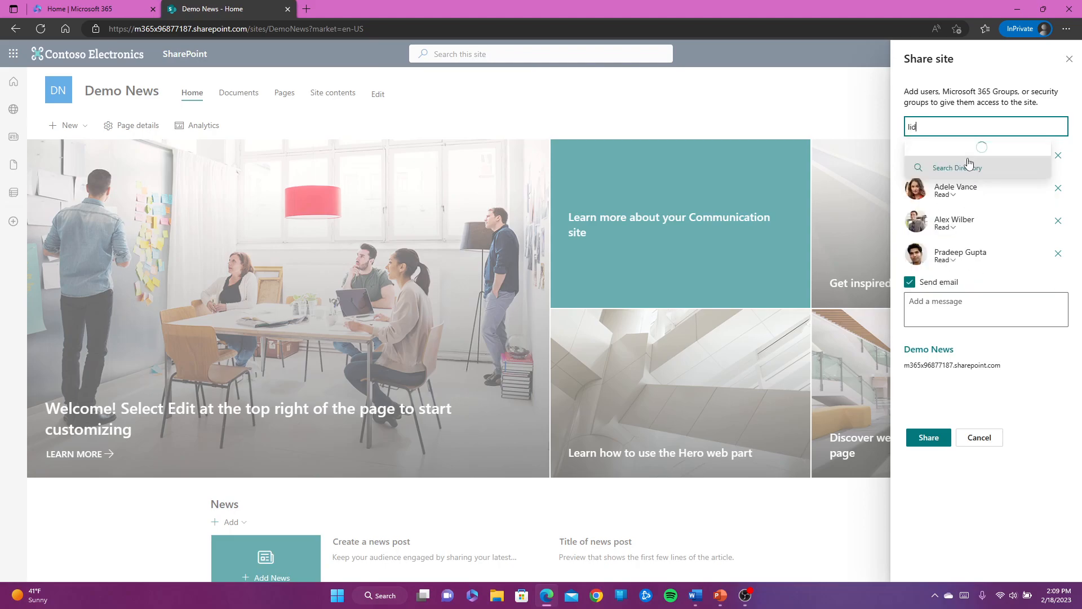
pyautogui.click(969, 154)
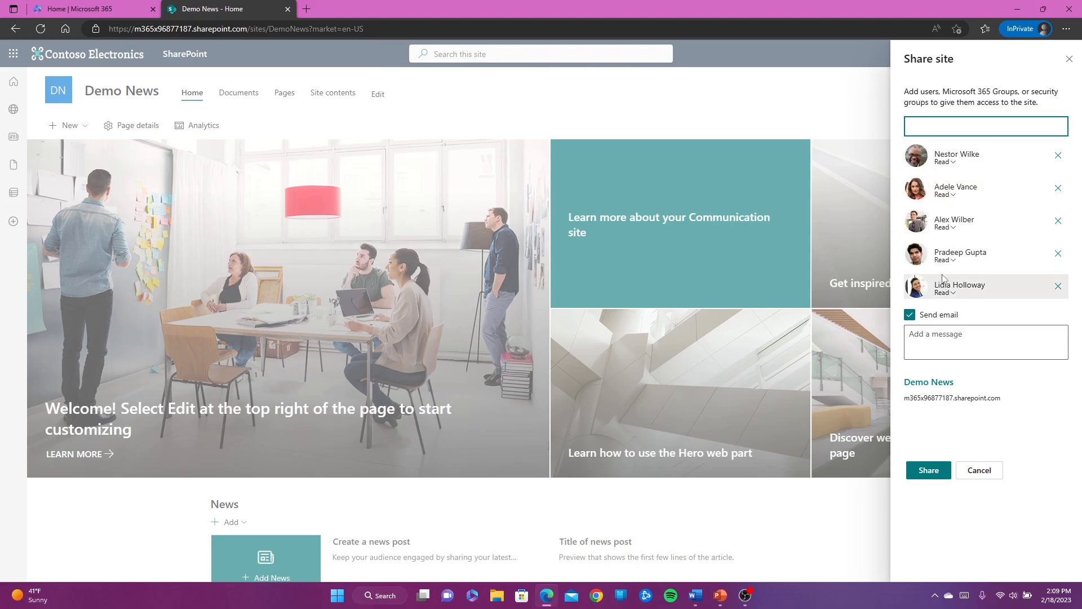
# Give the first listed recipient Full control and the second recipient Edit permission on the site.
pyautogui.click(951, 163)
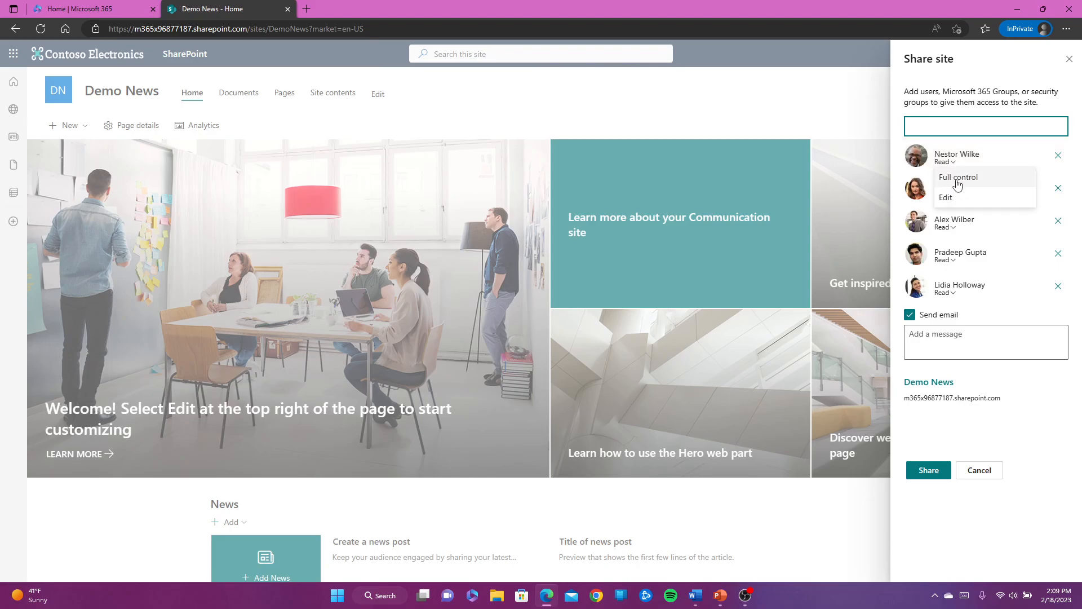
pyautogui.click(958, 178)
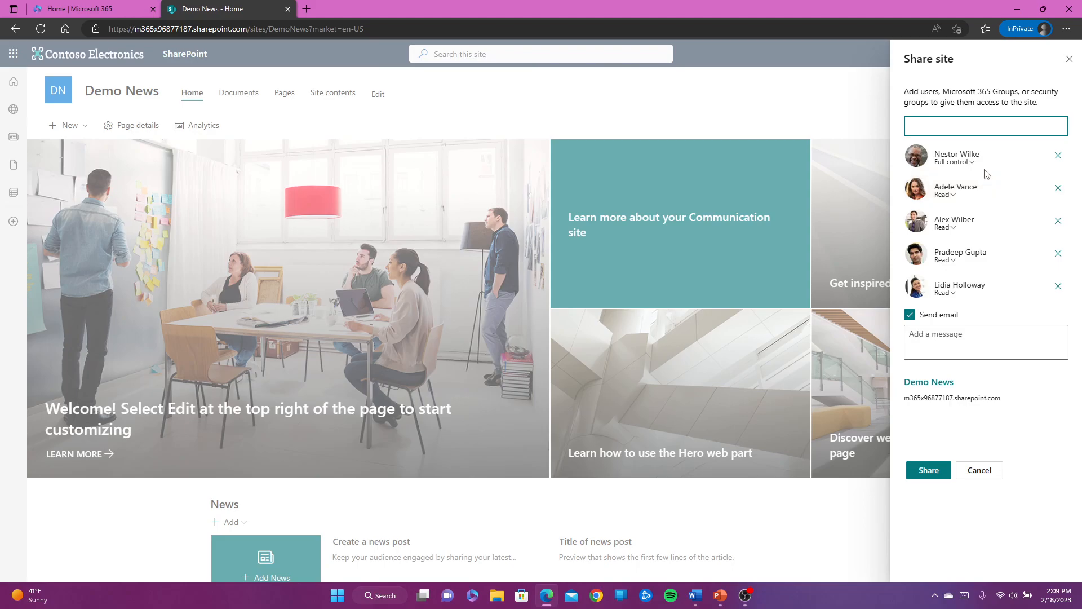
pyautogui.click(949, 195)
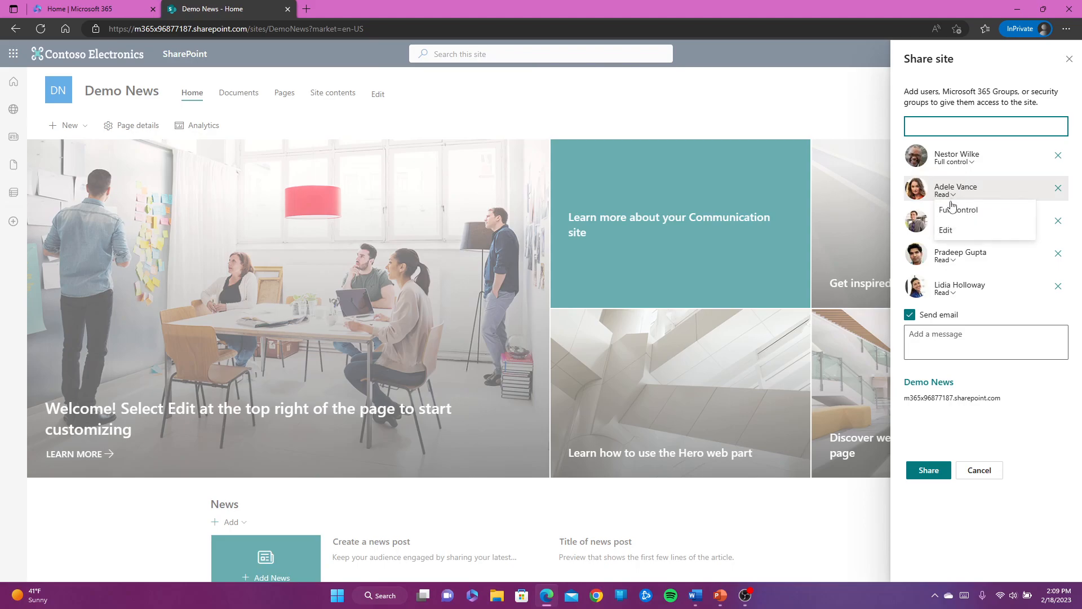
pyautogui.click(947, 232)
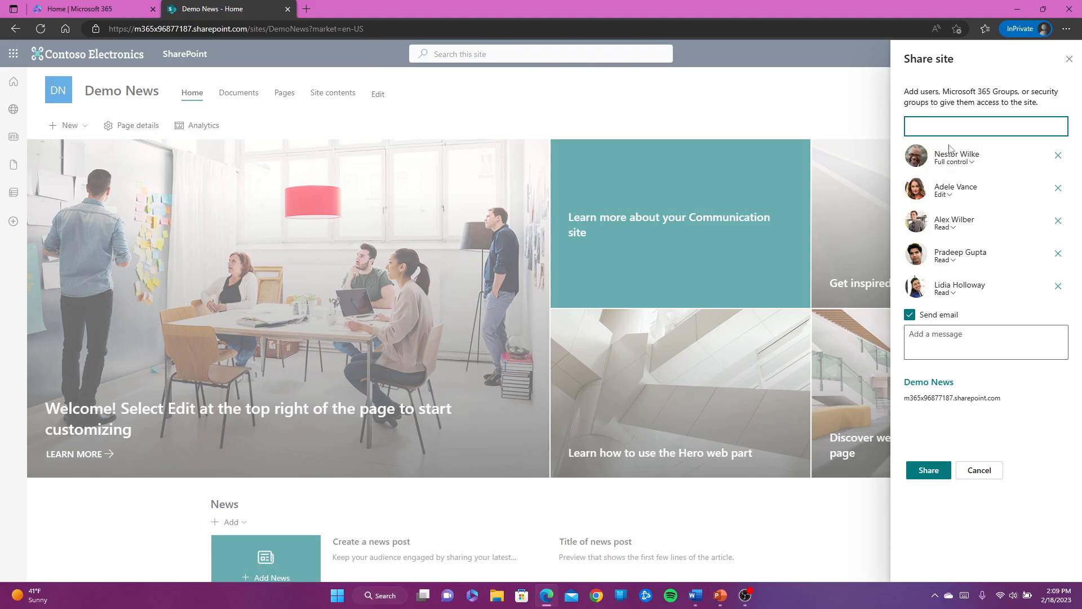
# Add the message "Hey guys please check this out." to the invitation email and share the site.
pyautogui.click(956, 341)
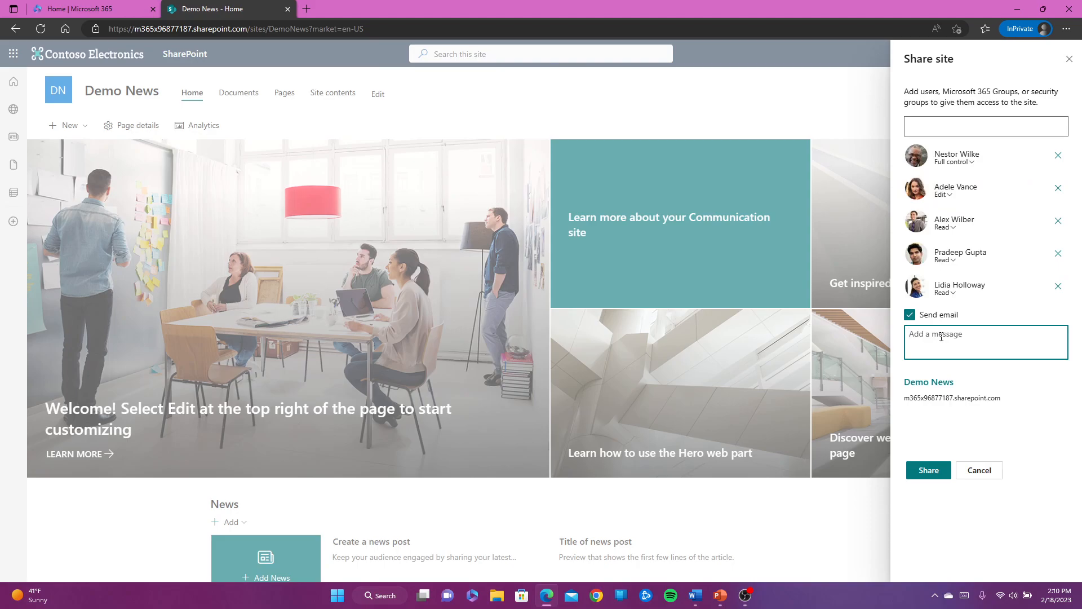
pyautogui.write('Hey guys please check this out.')
pyautogui.click(933, 476)
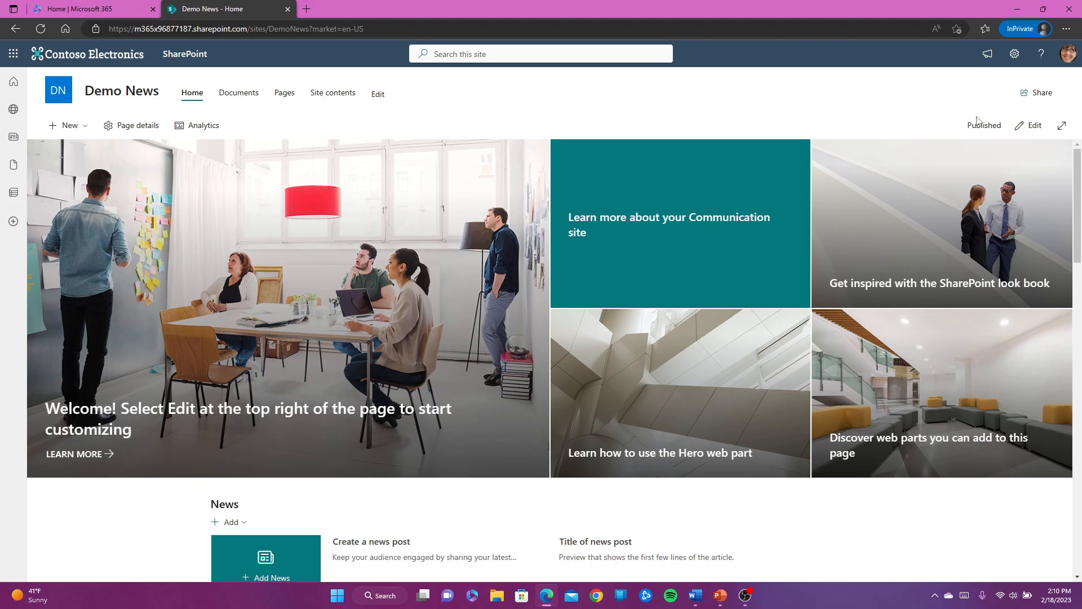
# Change the look of the Demo News site by selecting the Red theme.
pyautogui.click(1014, 54)
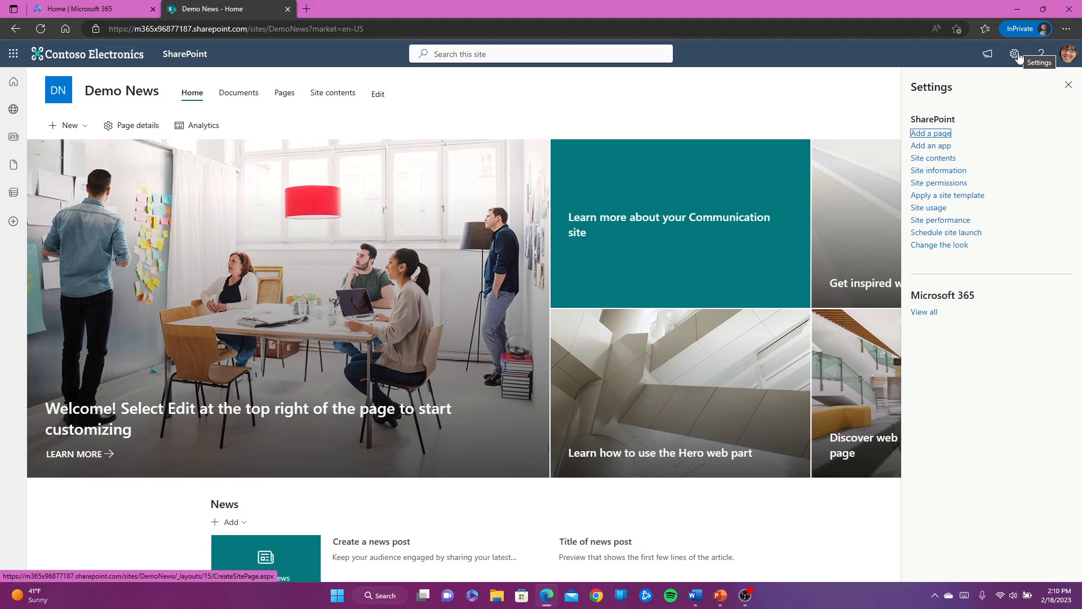
pyautogui.click(938, 248)
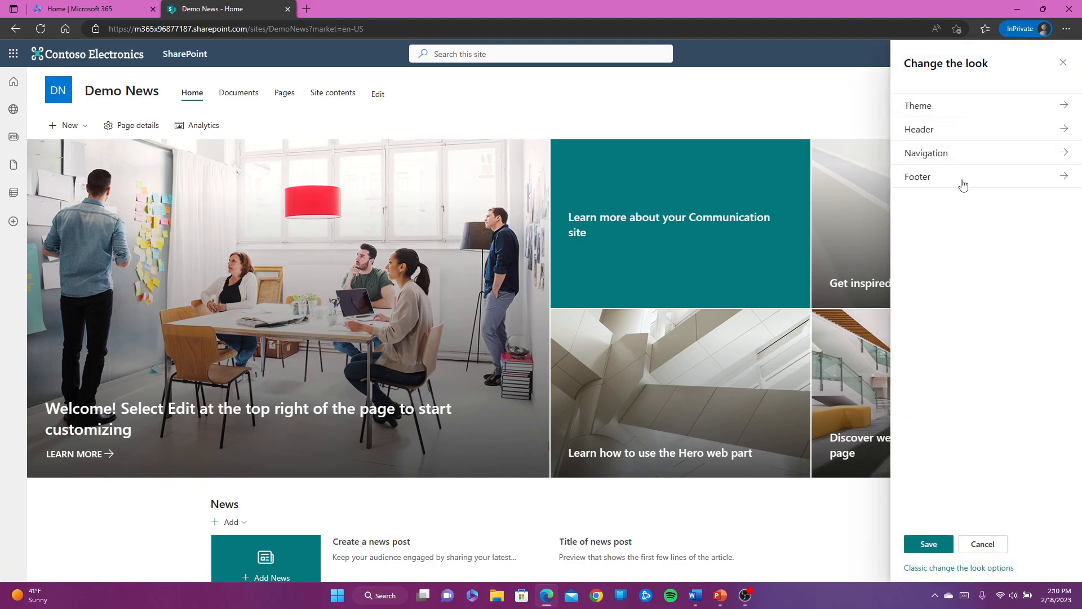
pyautogui.click(967, 105)
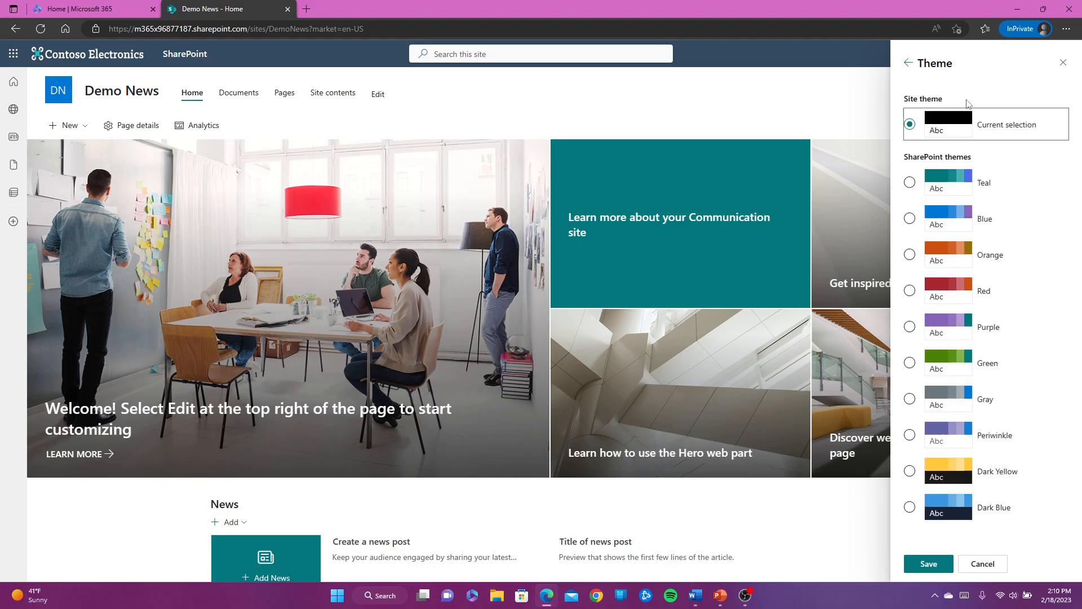
pyautogui.click(922, 291)
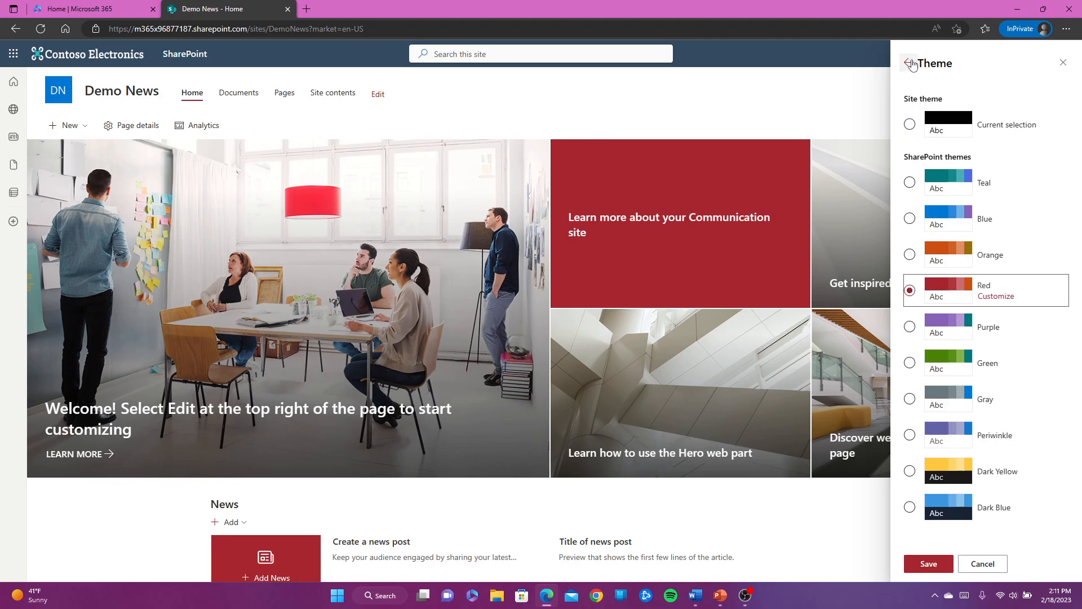
pyautogui.click(913, 64)
# Set the site header to the Standard layout with the solid red background, and review its display options.
pyautogui.click(933, 137)
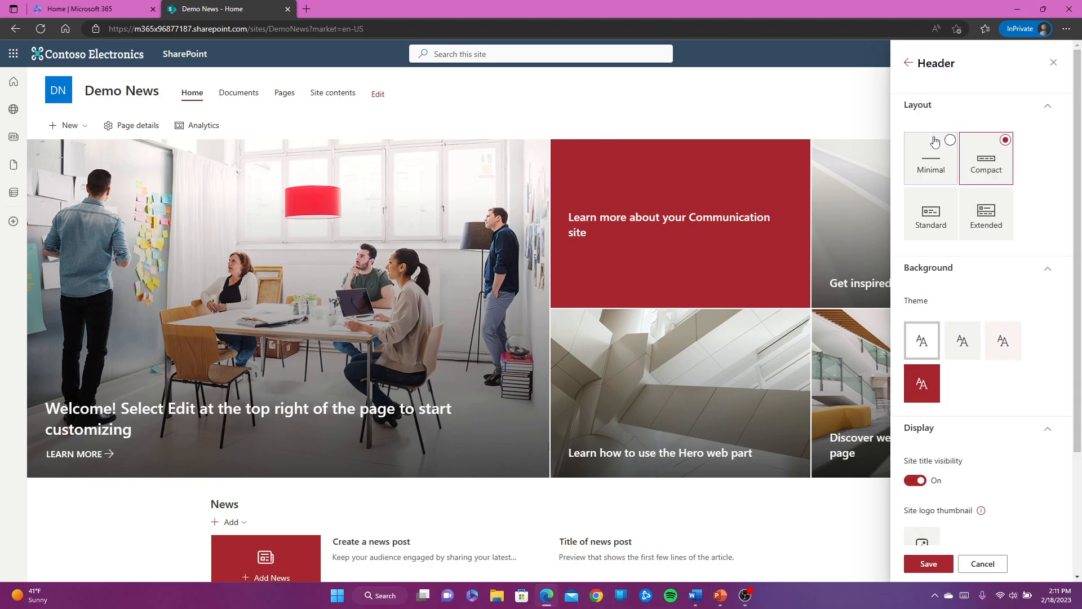
pyautogui.click(935, 214)
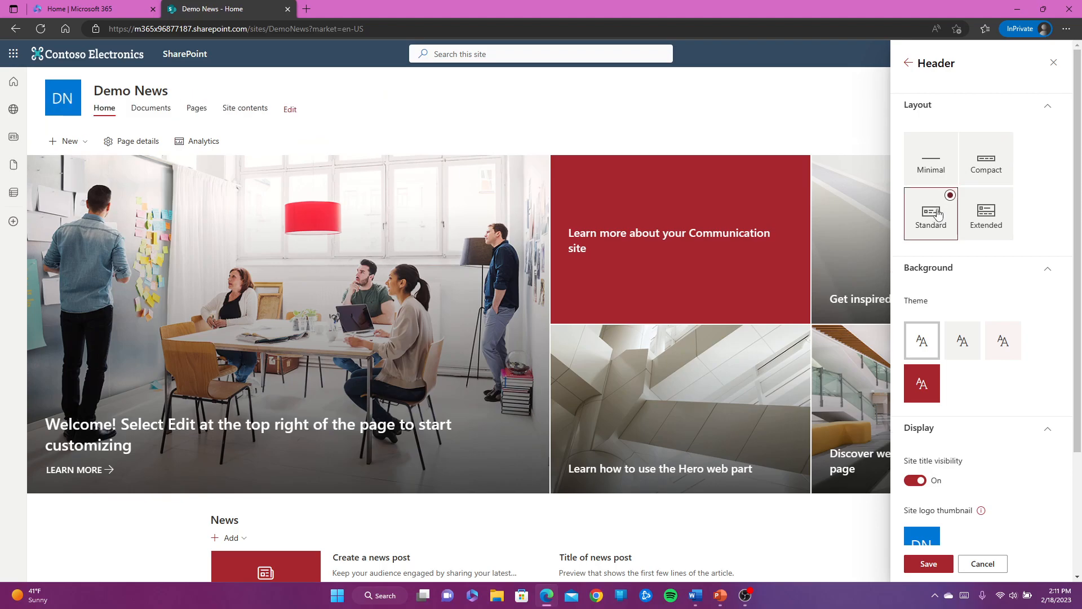
pyautogui.click(929, 396)
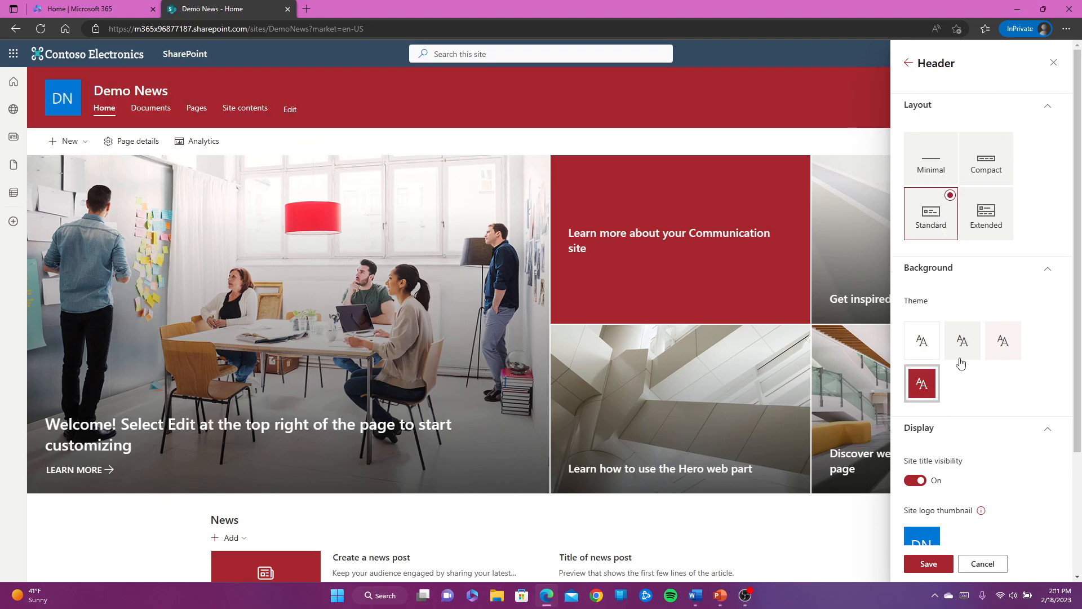
pyautogui.scroll(-3, 986, 352)
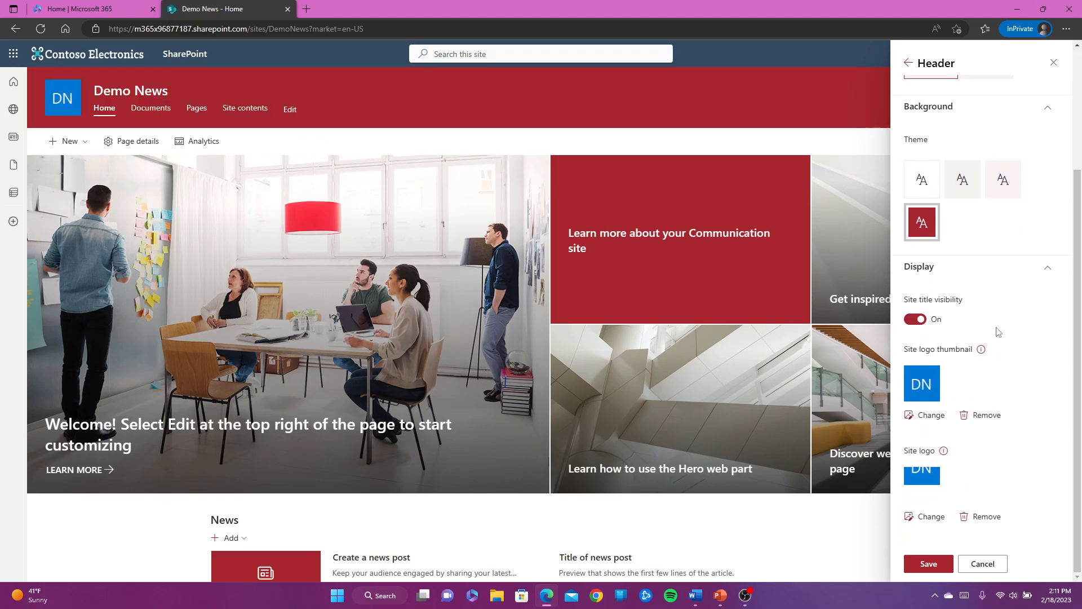
pyautogui.scroll(1, 996, 331)
pyautogui.scroll(-1, 996, 332)
pyautogui.scroll(3, 999, 341)
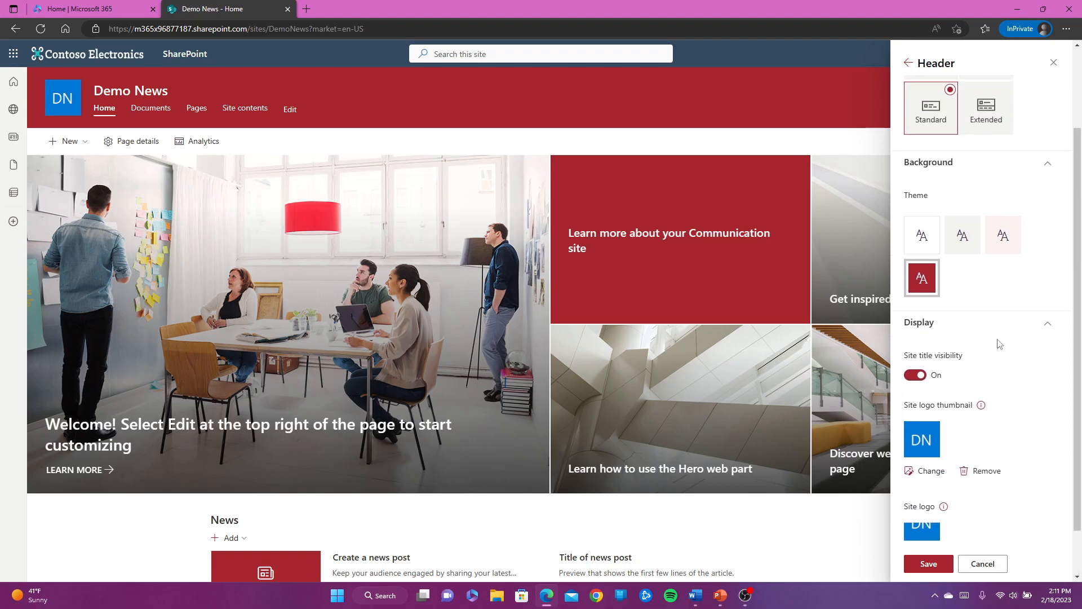
pyautogui.click(907, 64)
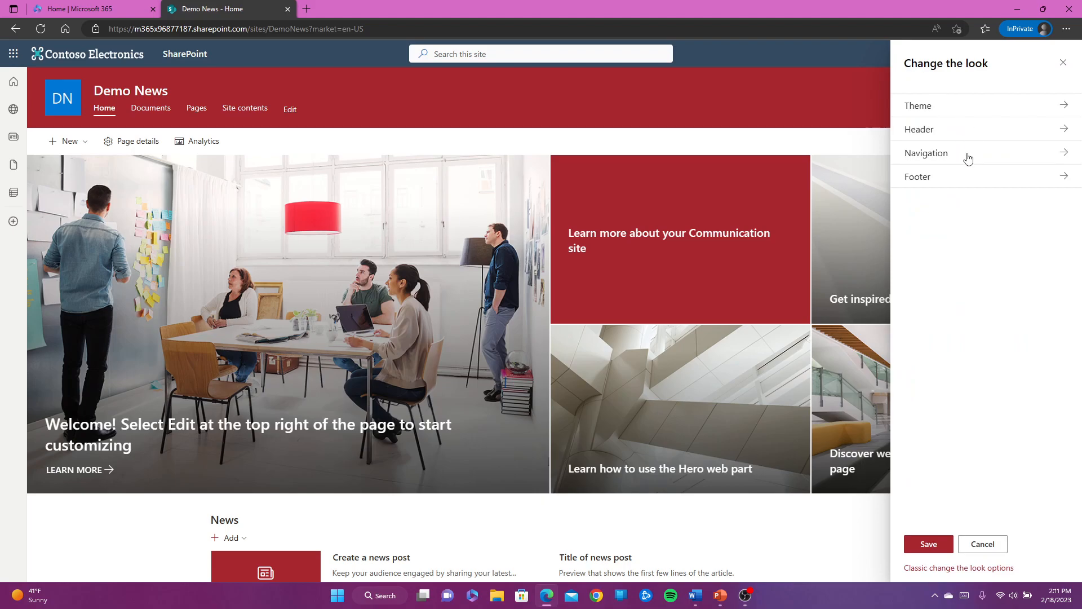
# Set the site navigation menu style to Cascading.
pyautogui.click(968, 159)
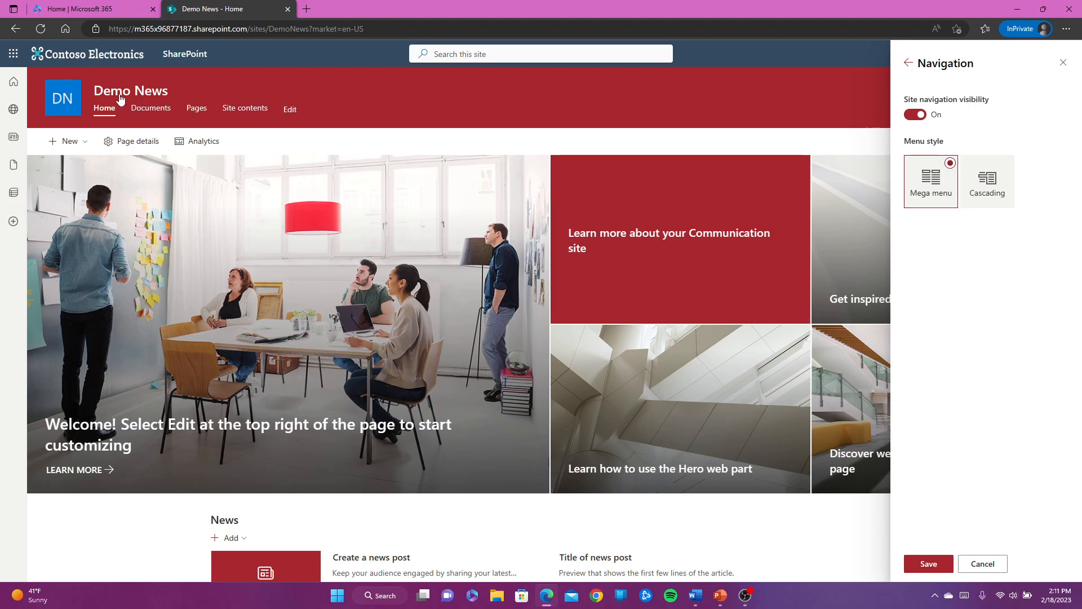
pyautogui.click(981, 184)
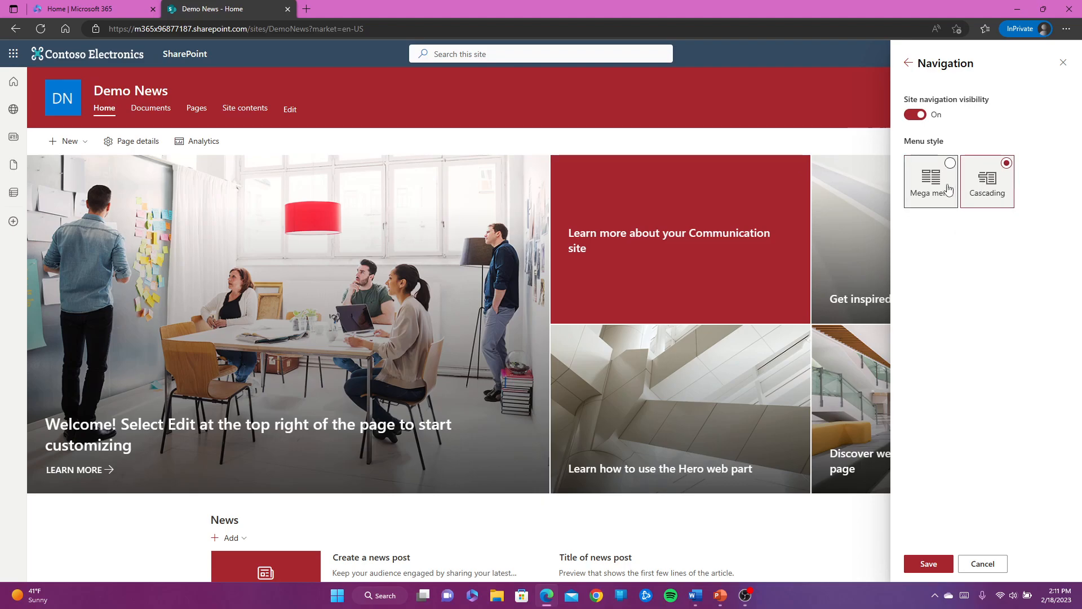
pyautogui.click(909, 63)
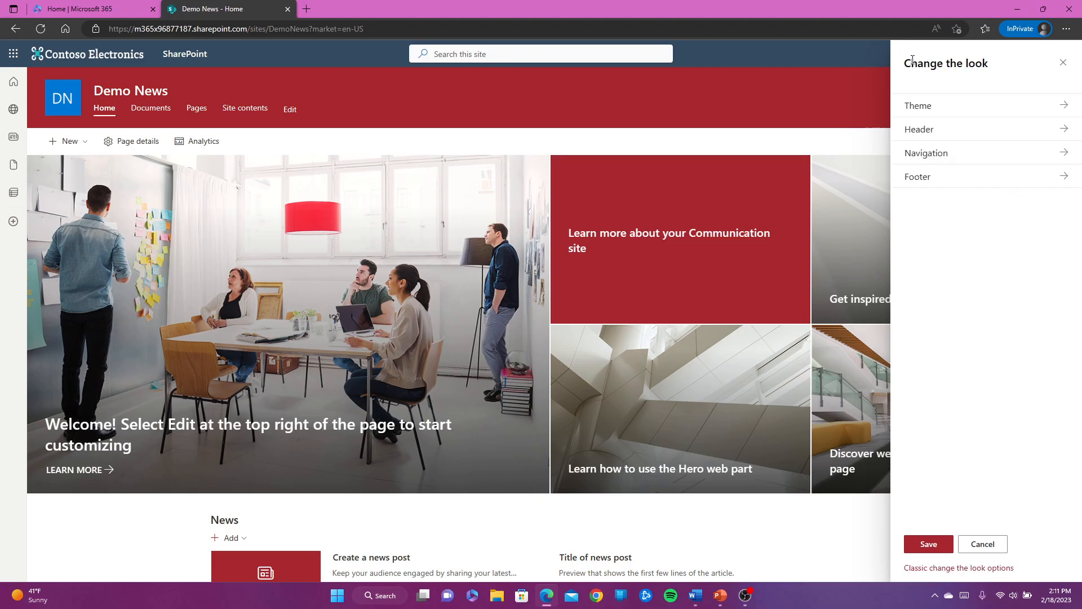
# Open the footer settings, compare the Extended layout with the page's footer, and keep the Simple layout.
pyautogui.click(947, 184)
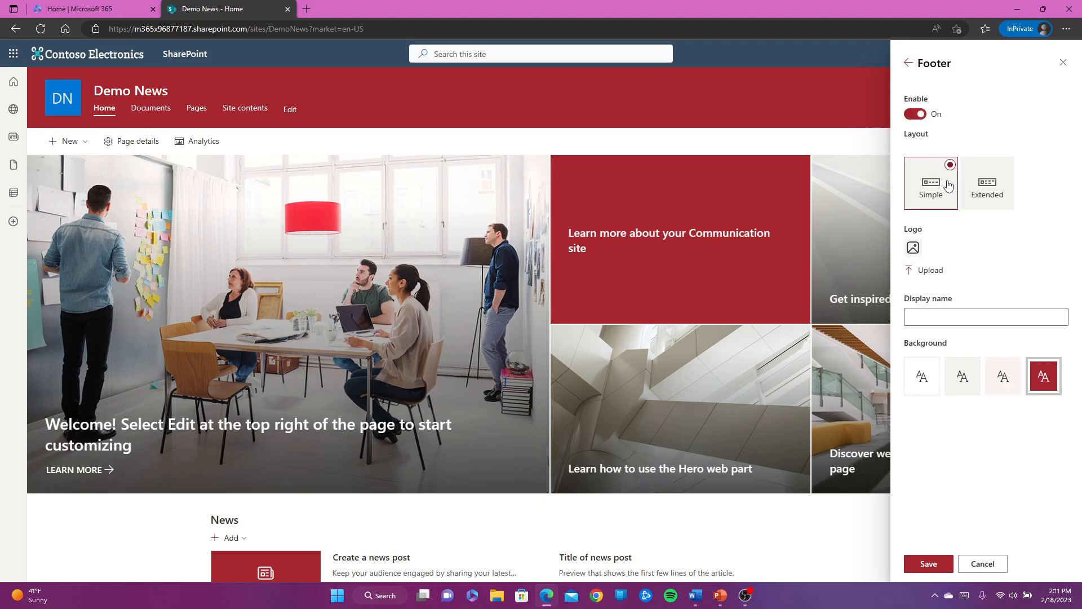
pyautogui.scroll(-7, 592, 219)
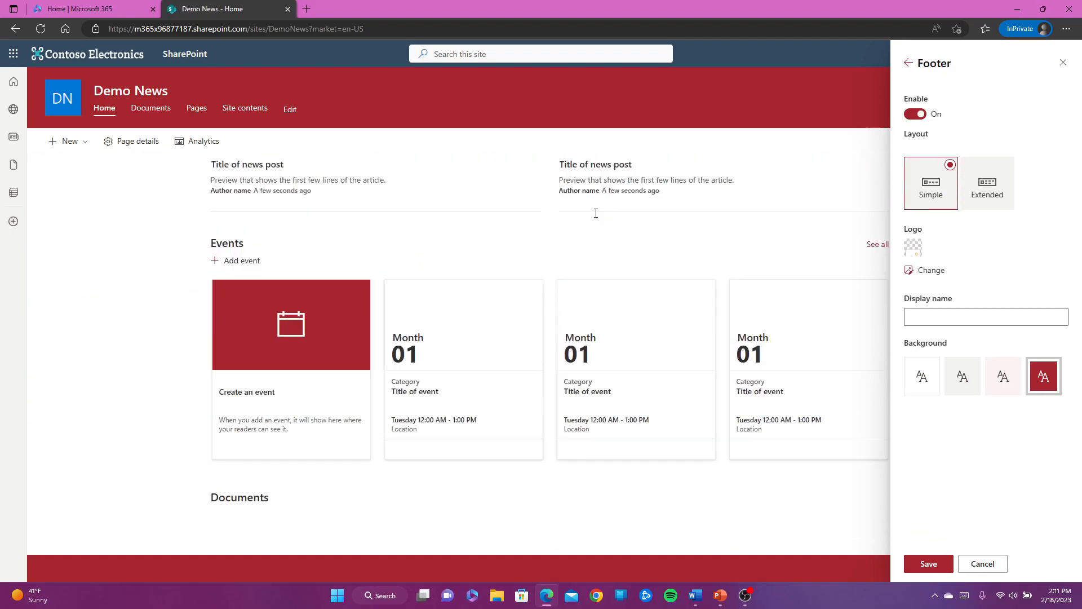
pyautogui.scroll(-2, 592, 224)
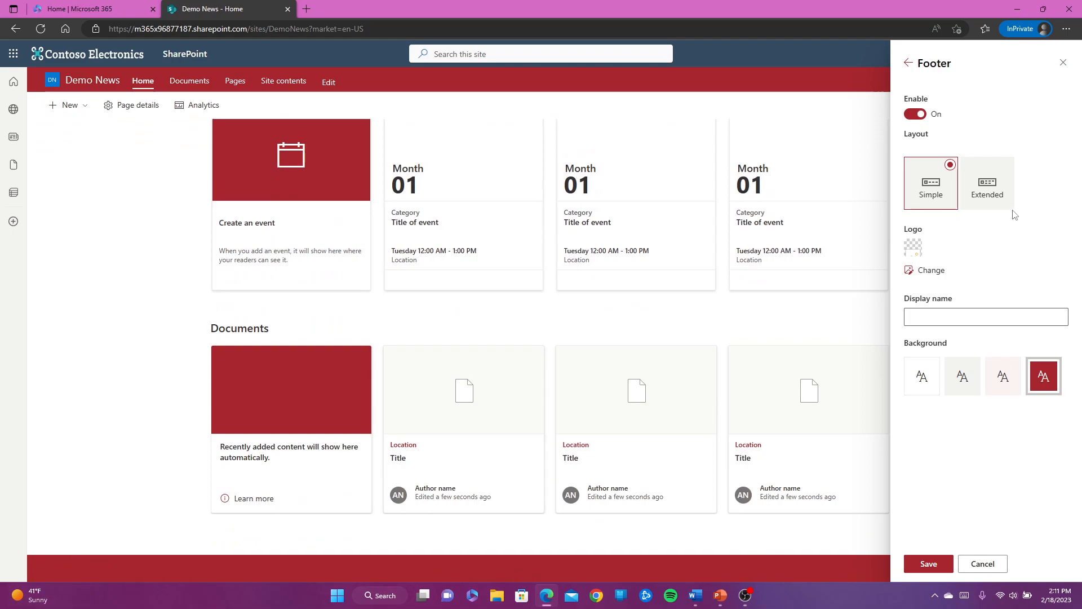
pyautogui.click(1001, 177)
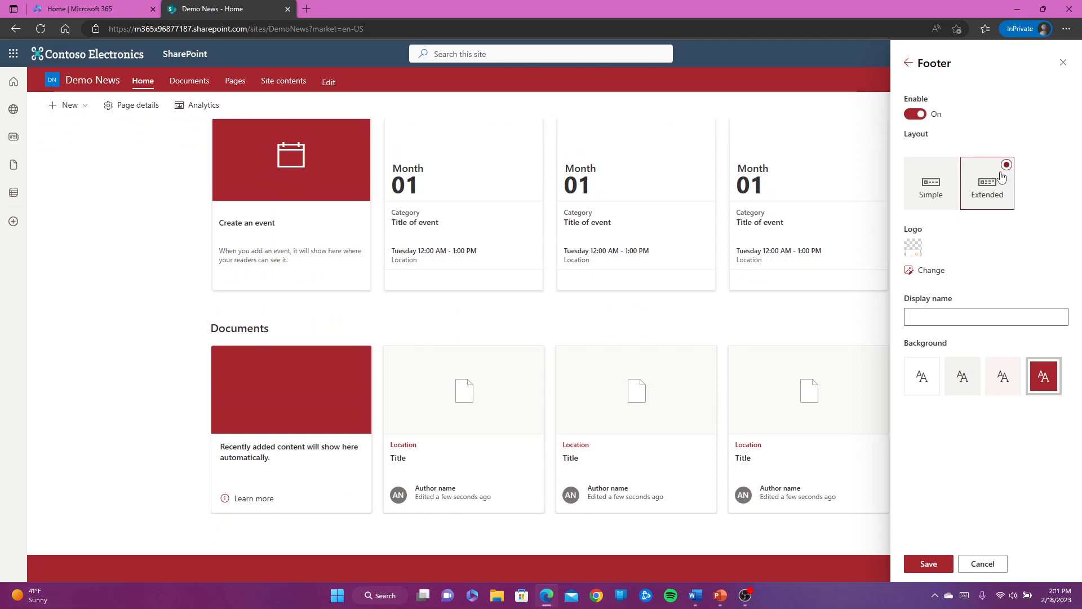
pyautogui.click(952, 183)
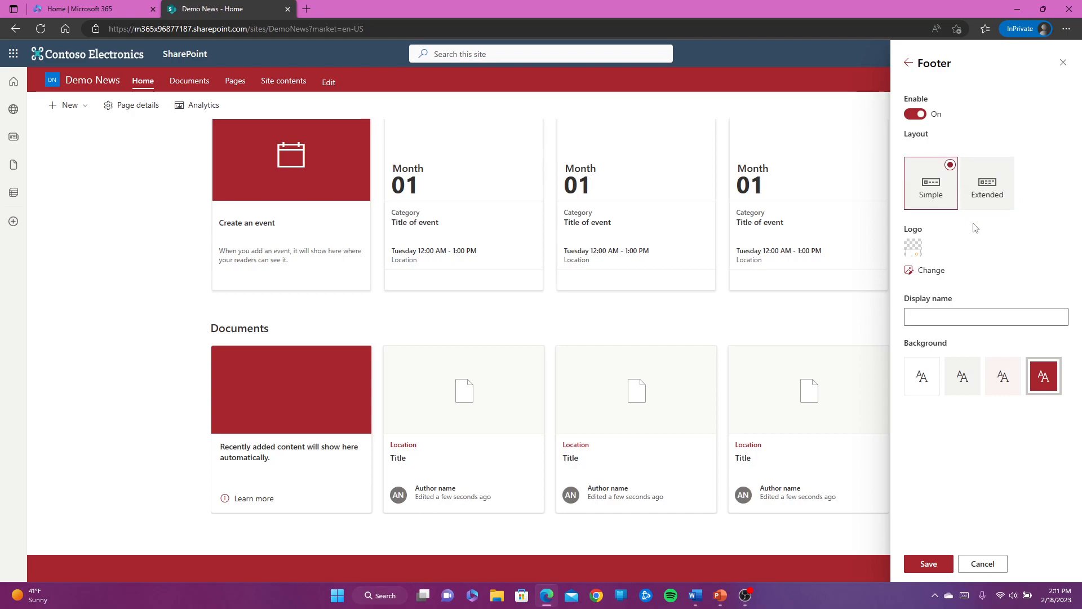
# Replace the footer logo with the "new red" image from the Logo folder inside Other in Pictures.
pyautogui.click(922, 272)
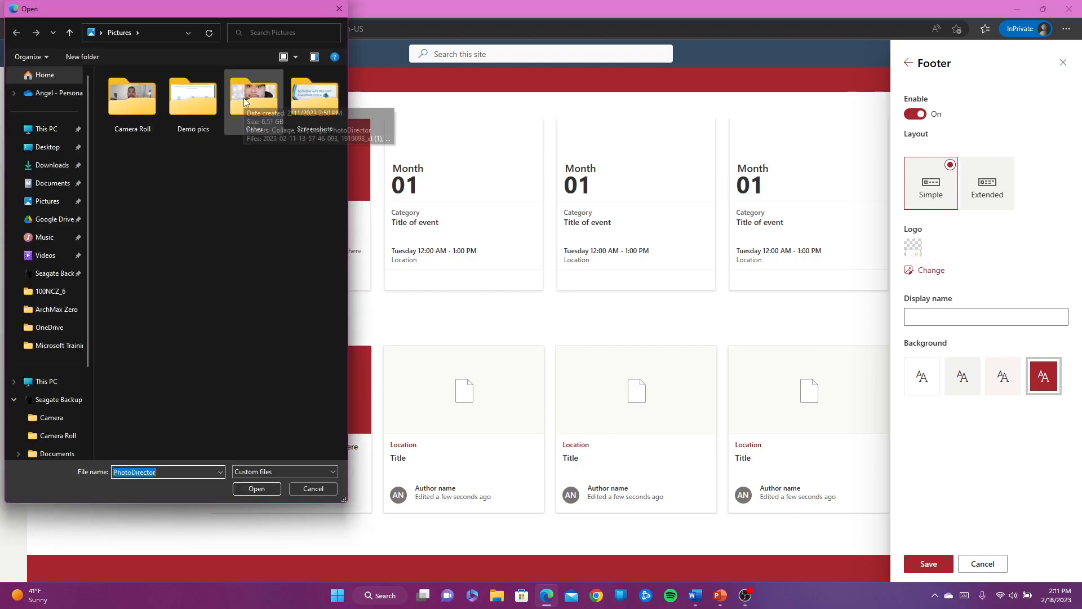
pyautogui.doubleClick(243, 97)
pyautogui.doubleClick(265, 100)
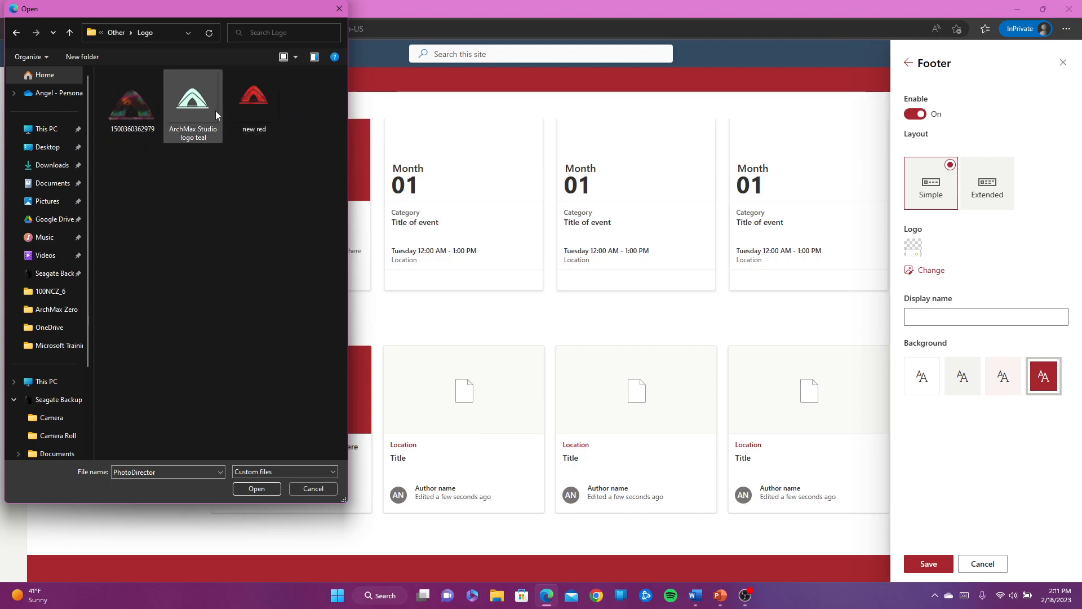
pyautogui.doubleClick(254, 97)
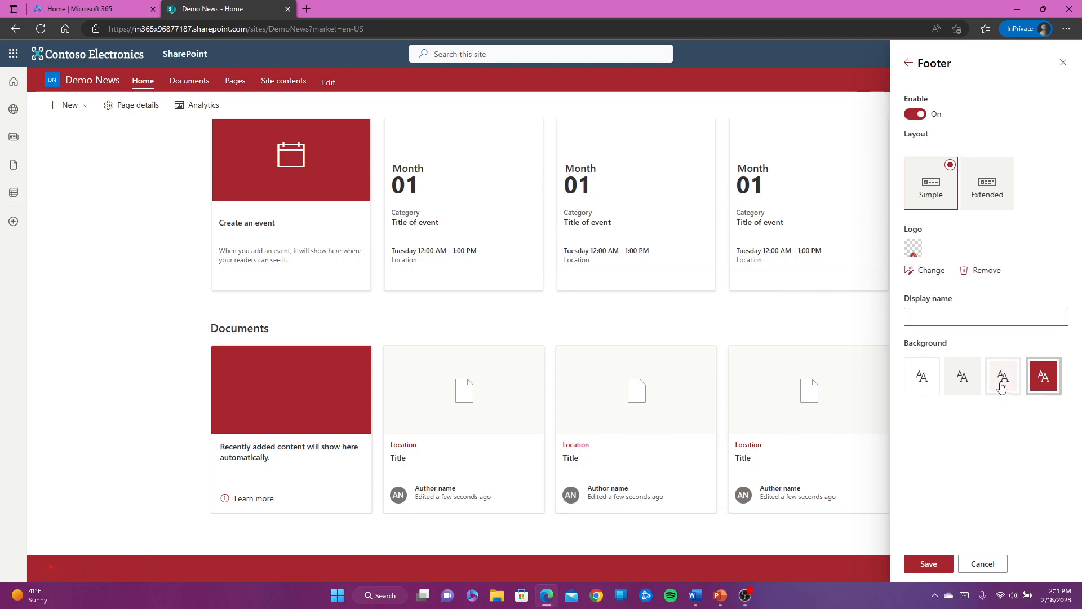
# Set the footer display name to "For Help please contact" followed by the contact e-mail address, save it, and close the site settings.
pyautogui.click(964, 314)
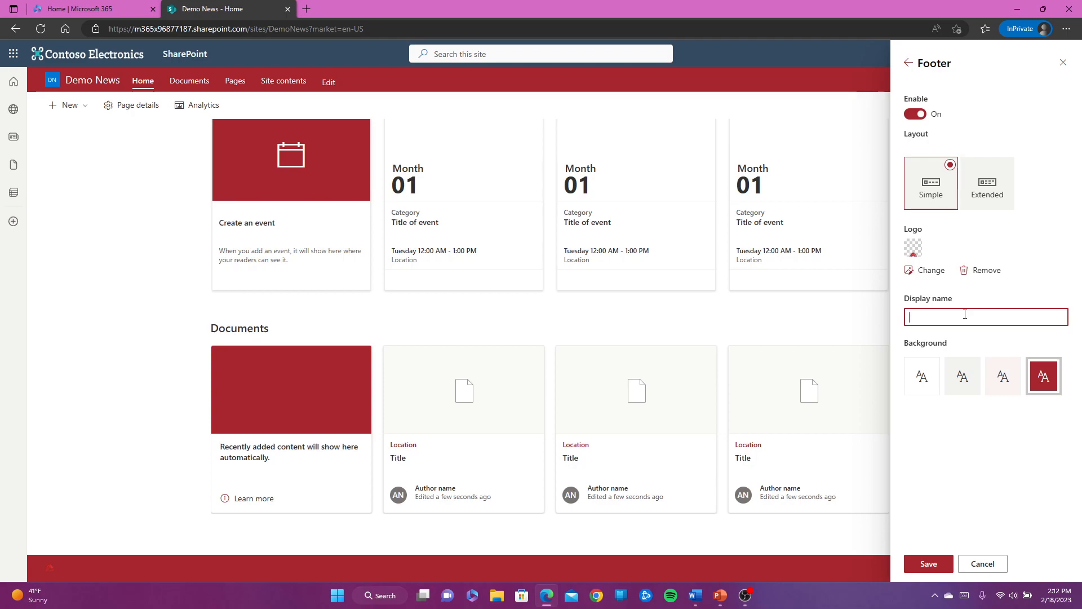
pyautogui.write('Fp')
pyautogui.write('Help')
pyautogui.write(' [p')
pyautogui.write('please cont')
pyautogui.write('act')
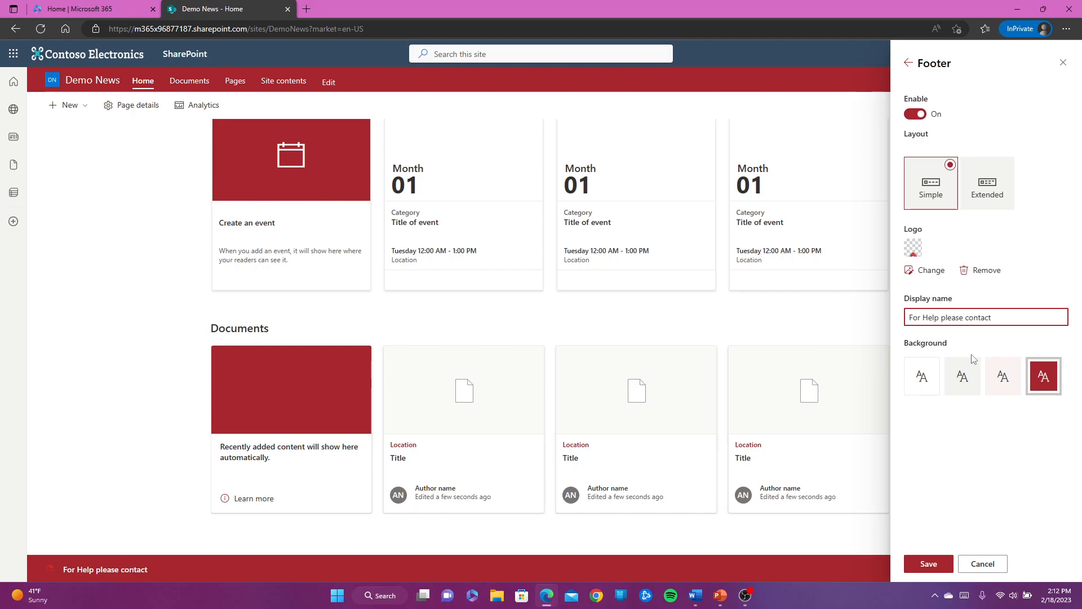
pyautogui.write('example@ms.com')
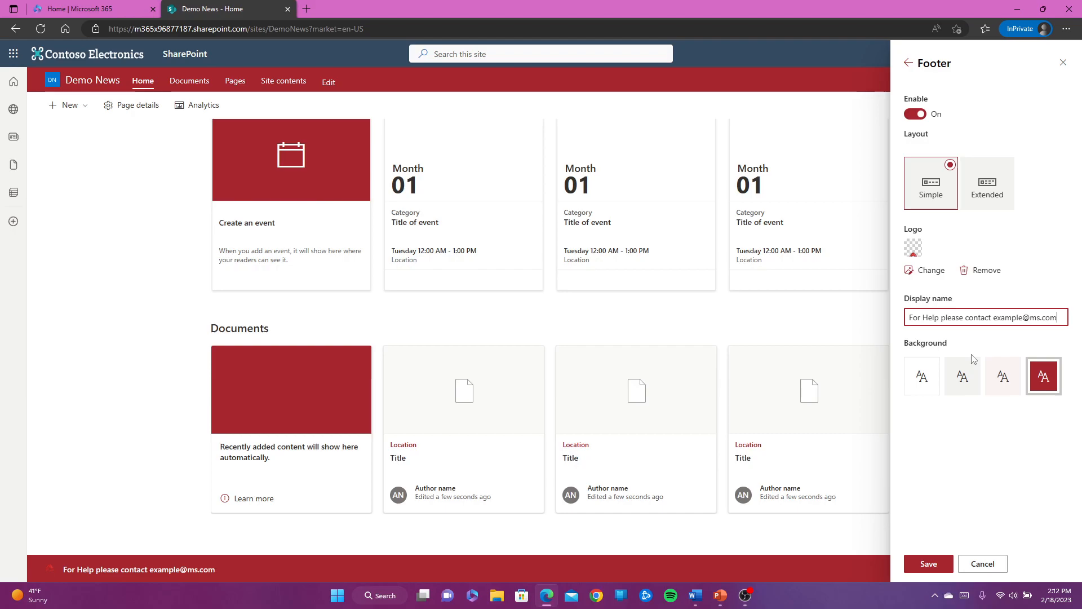
pyautogui.click(933, 565)
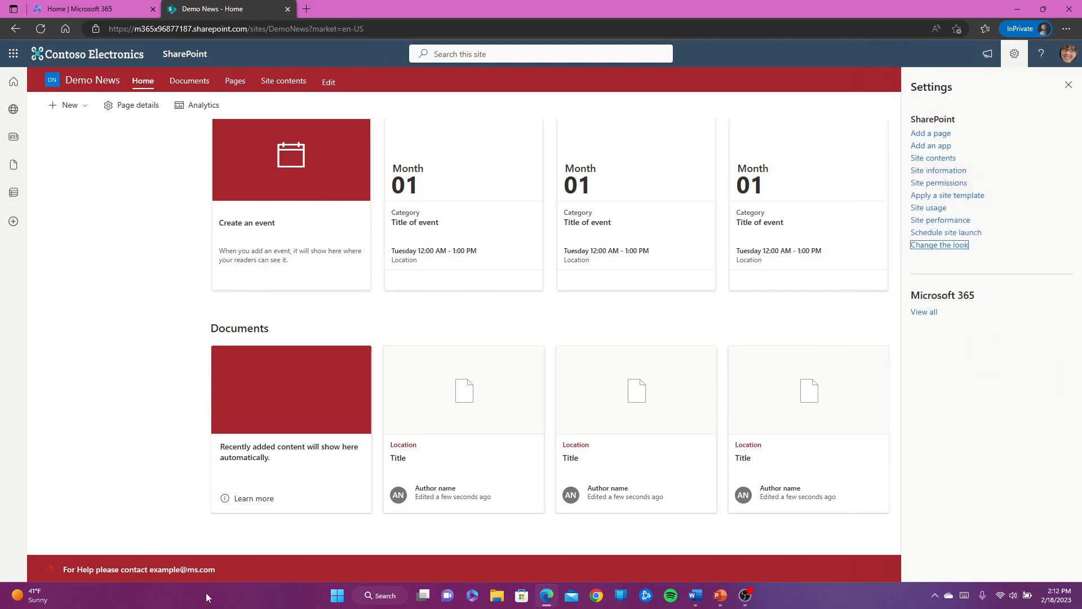
pyautogui.scroll(6, 254, 516)
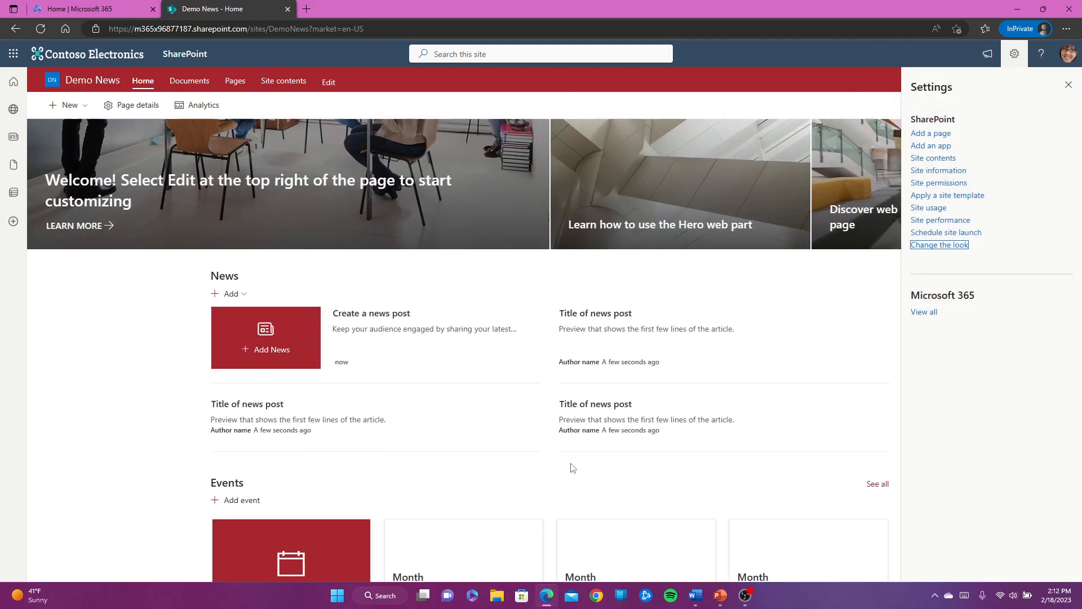
pyautogui.scroll(4, 361, 282)
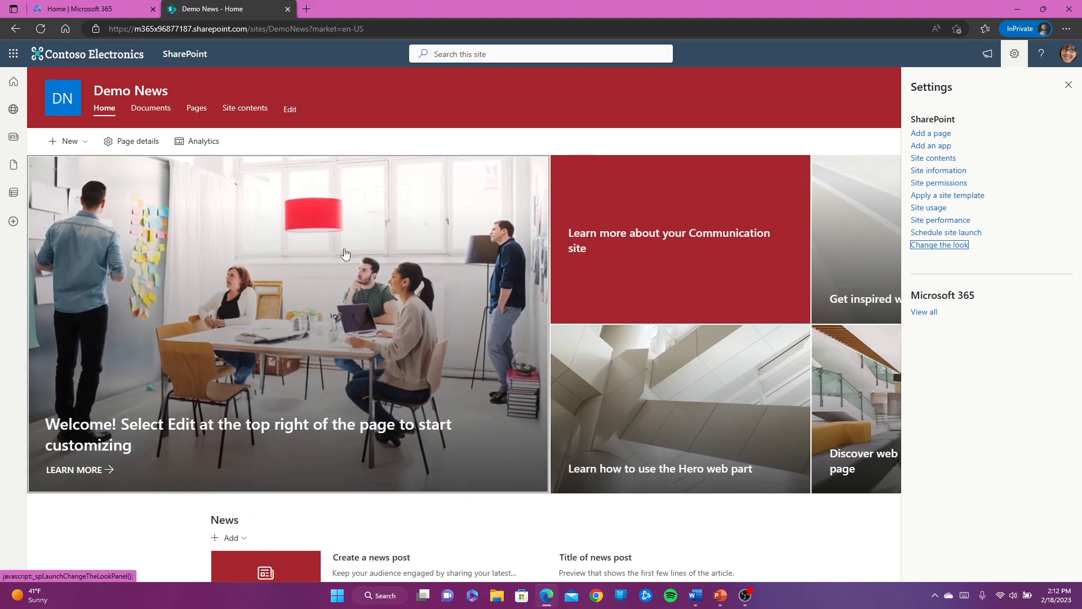
pyautogui.click(1068, 84)
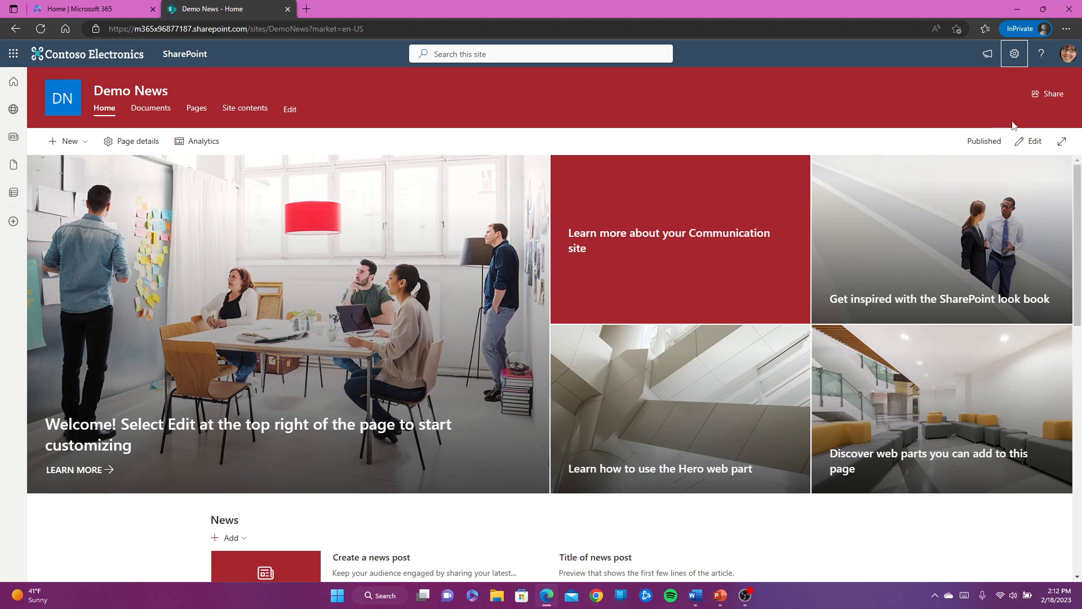
# Open the home page for editing to review the web parts available above the News section, and republish the page.
pyautogui.click(1035, 145)
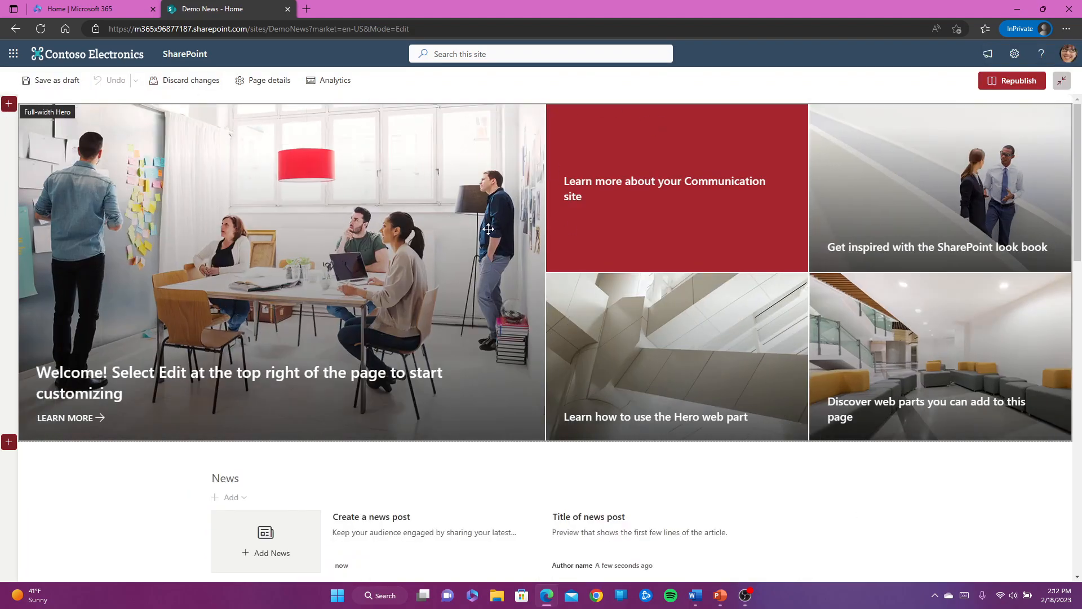
pyautogui.scroll(-3, 488, 229)
pyautogui.scroll(-10, 488, 229)
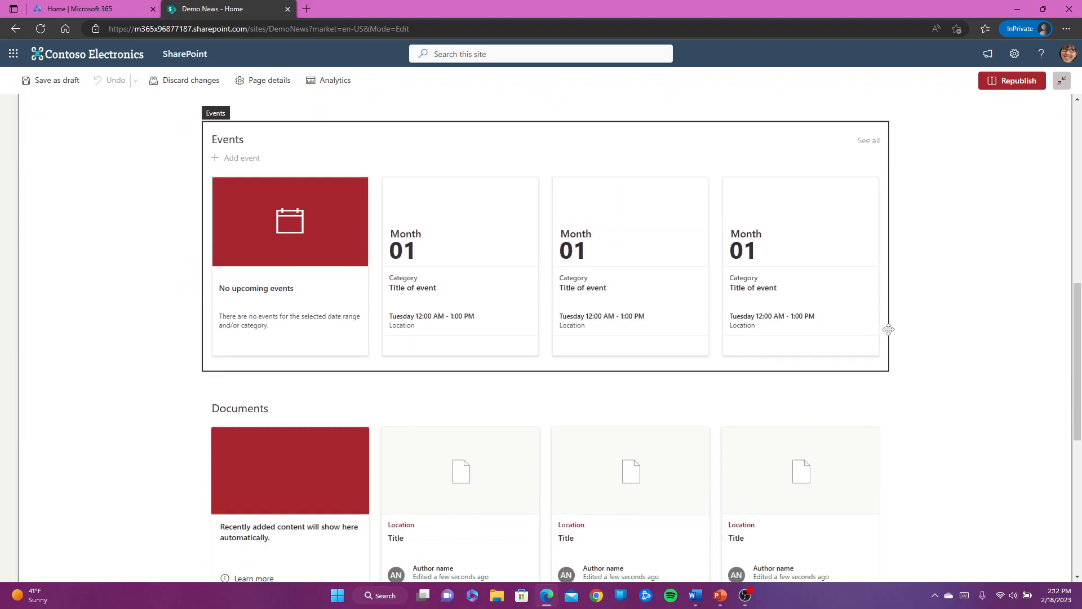
pyautogui.scroll(12, 948, 362)
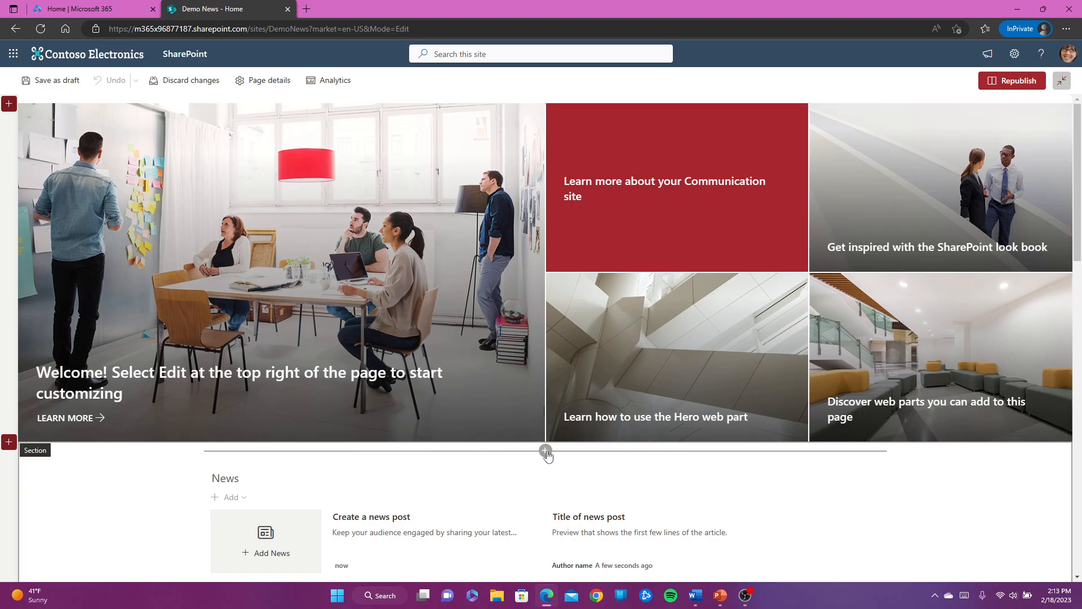
pyautogui.click(546, 451)
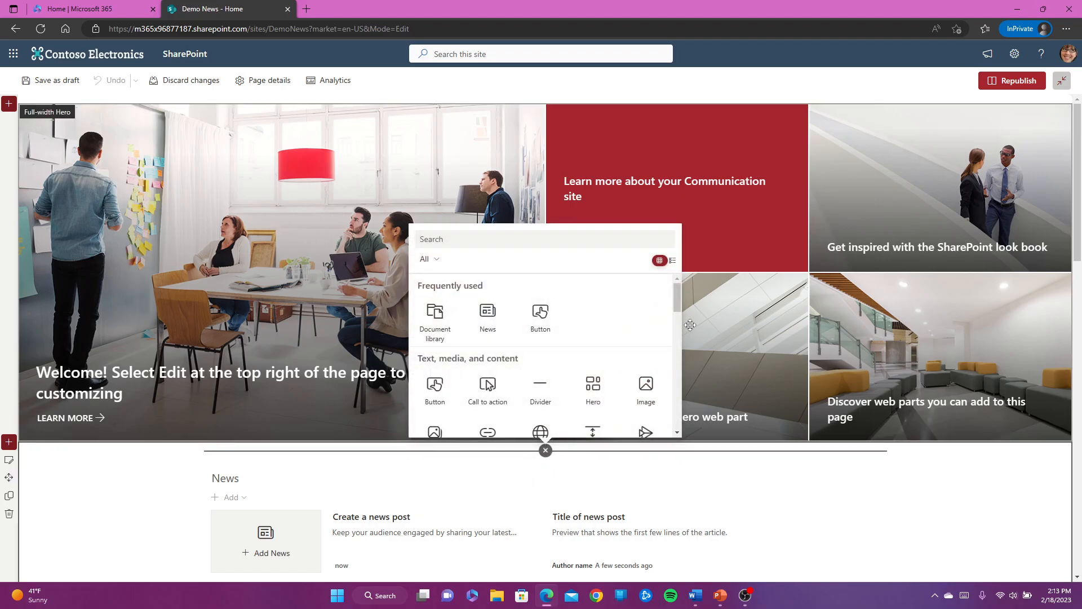
pyautogui.moveTo(676, 299); pyautogui.dragTo(677, 392)
pyautogui.click(904, 514)
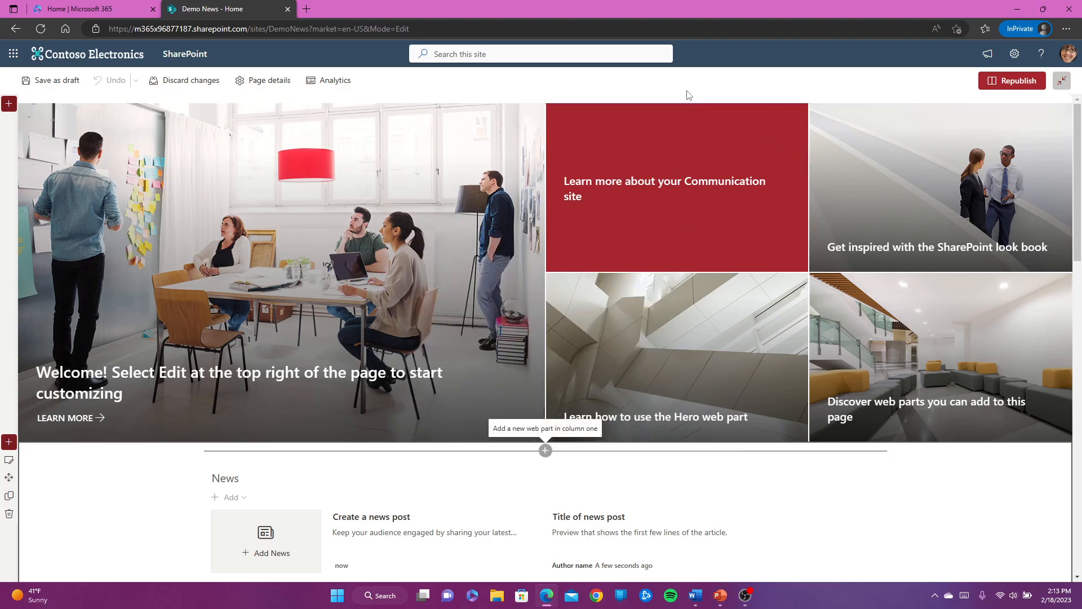
pyautogui.click(1037, 86)
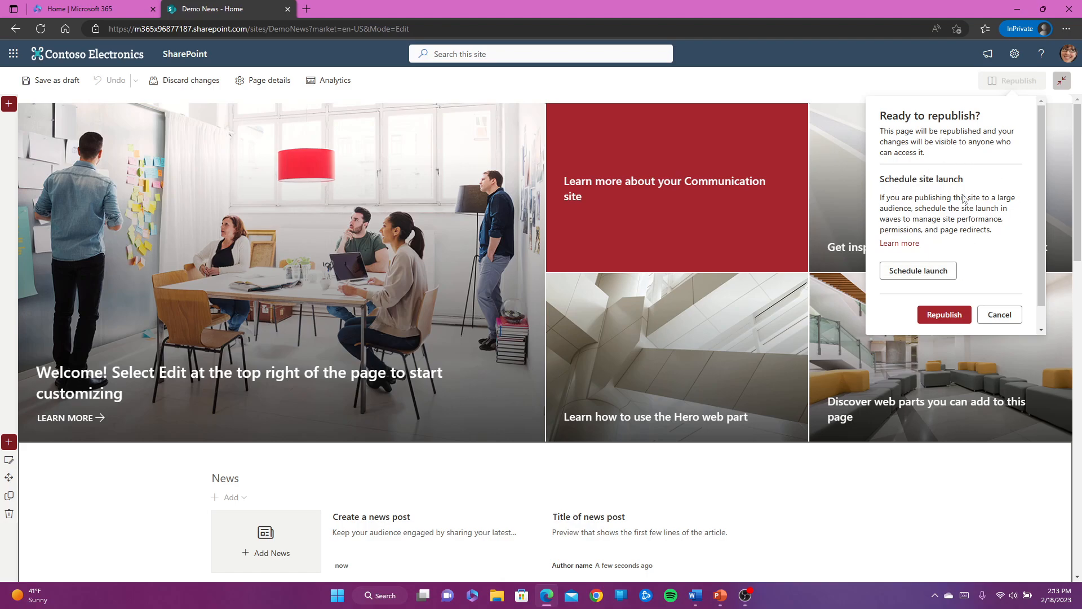
pyautogui.click(944, 315)
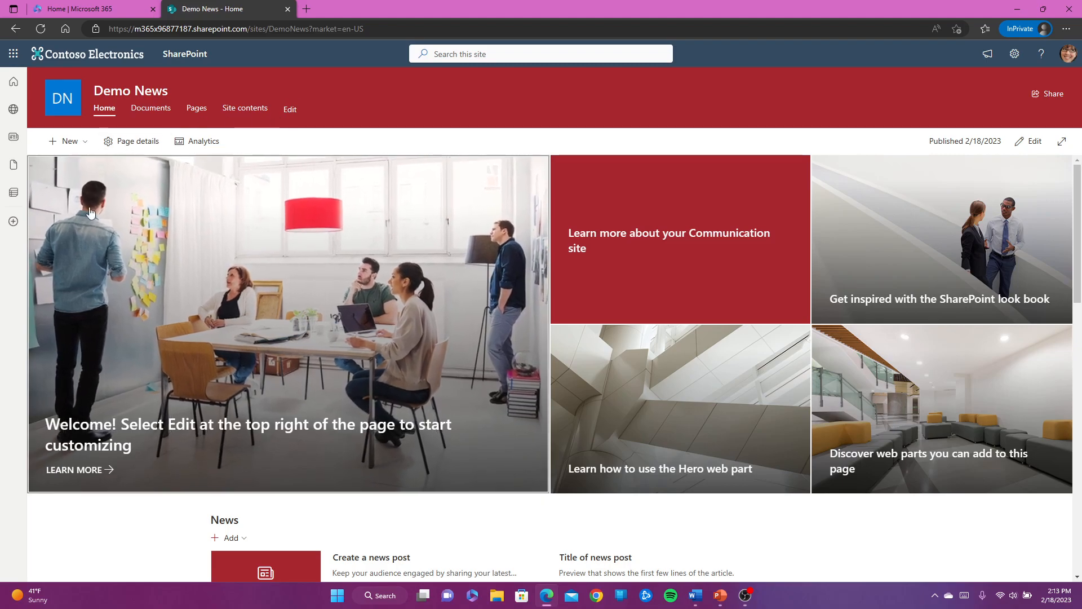
# Add a label named "Resources" to the site navigation below Site contents.
pyautogui.click(290, 111)
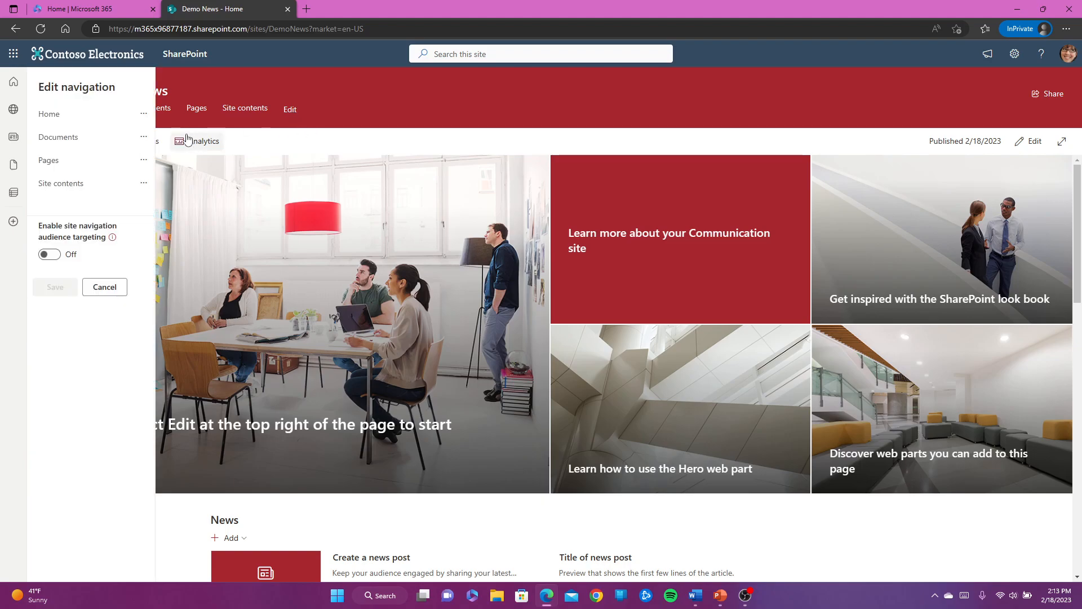
pyautogui.moveTo(81, 198)
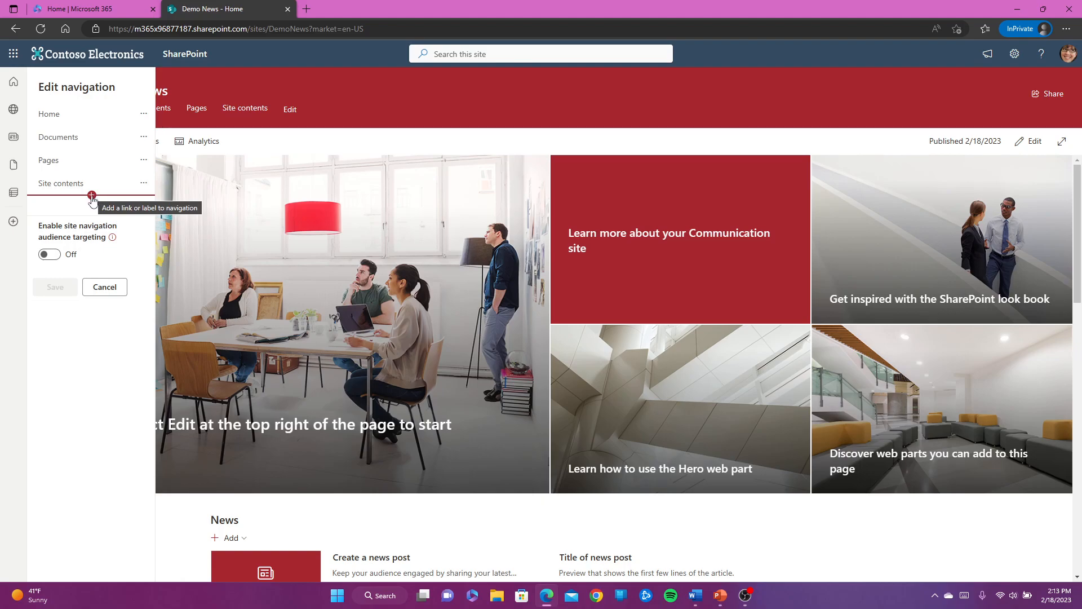
pyautogui.click(92, 195)
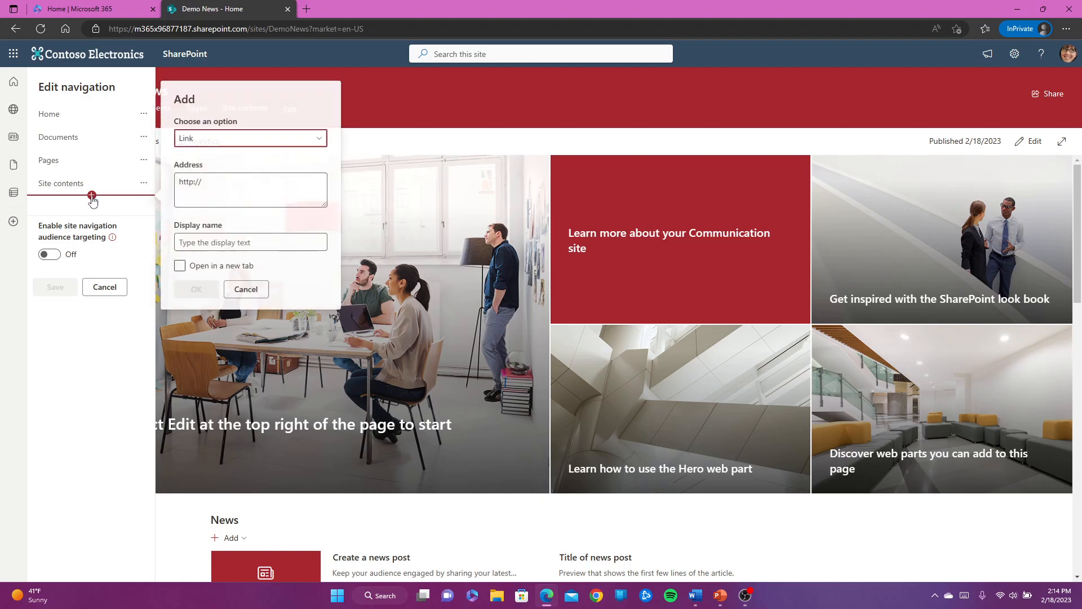
pyautogui.click(320, 141)
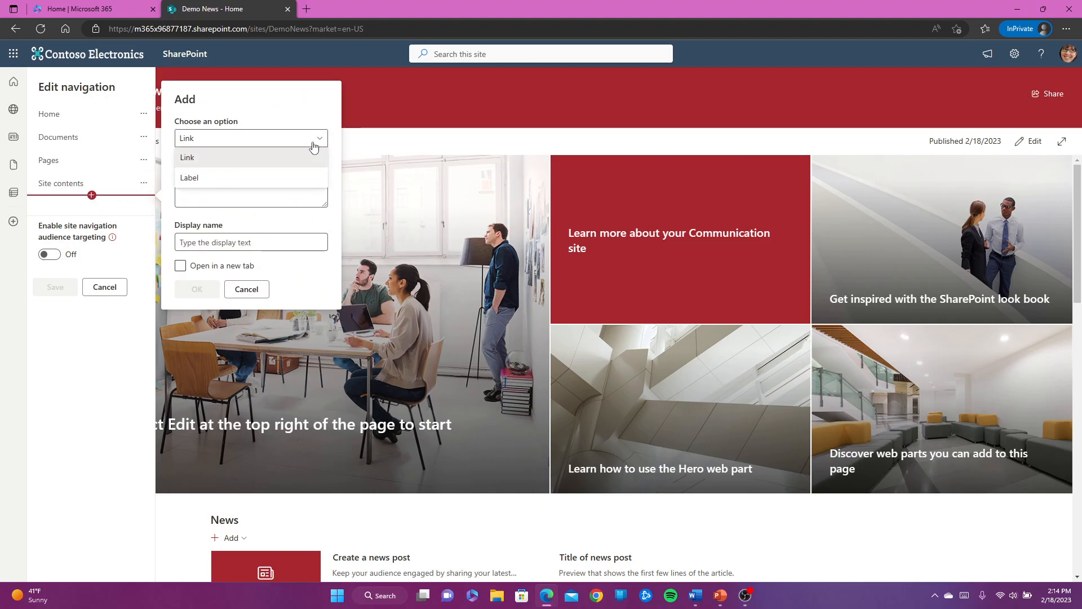
pyautogui.click(204, 179)
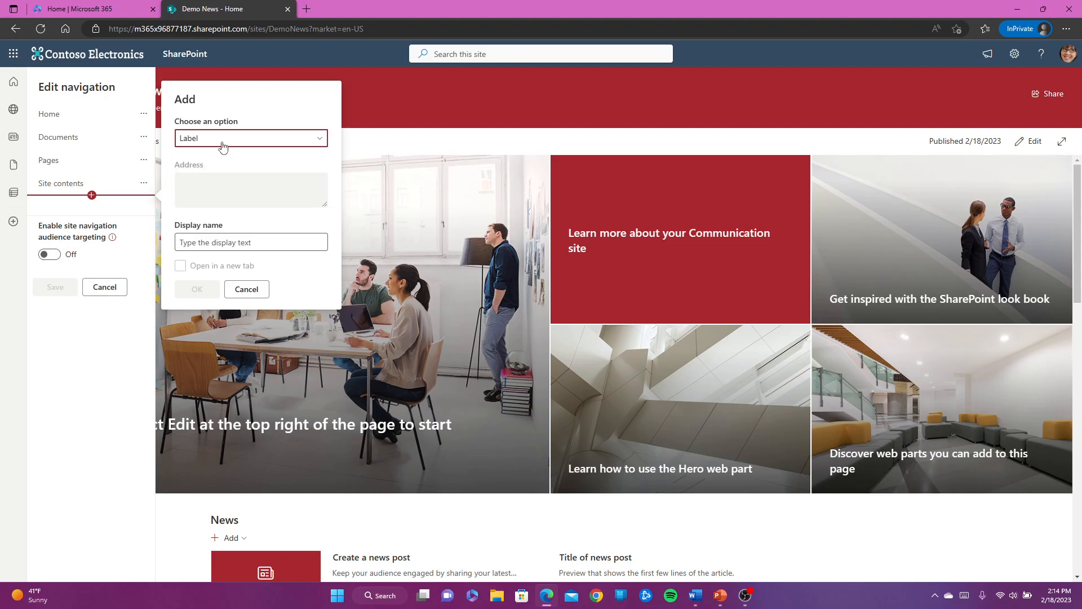
pyautogui.click(243, 242)
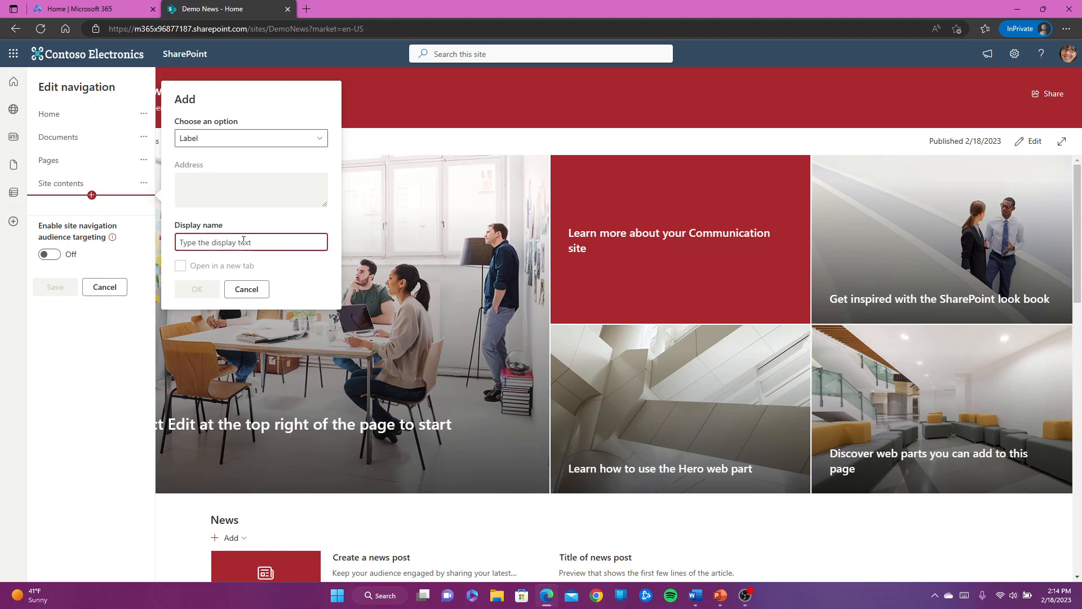
pyautogui.write('Res')
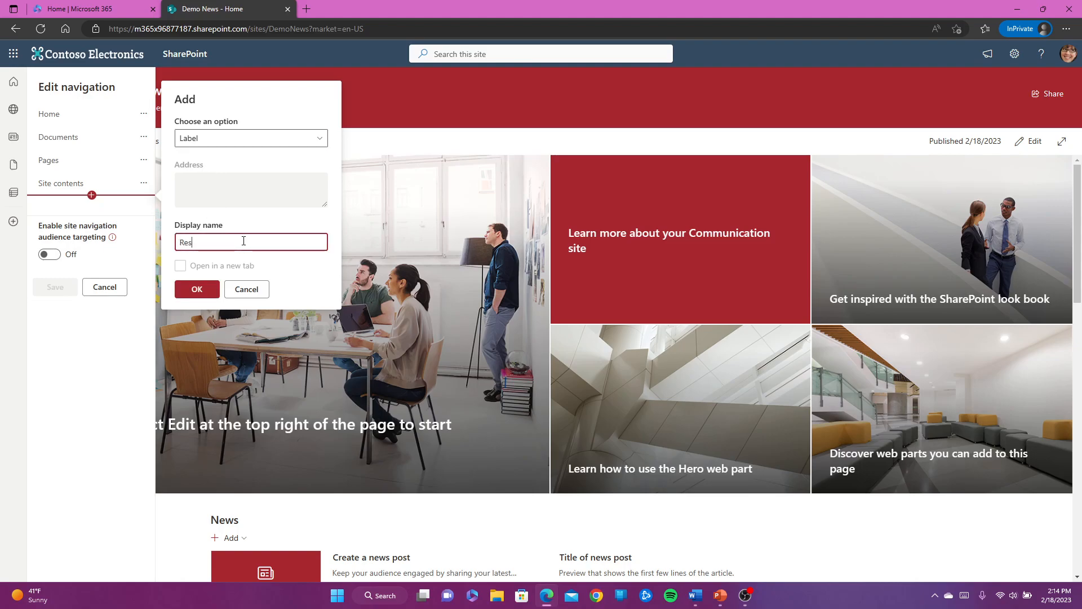
pyautogui.write('ources')
pyautogui.click(207, 288)
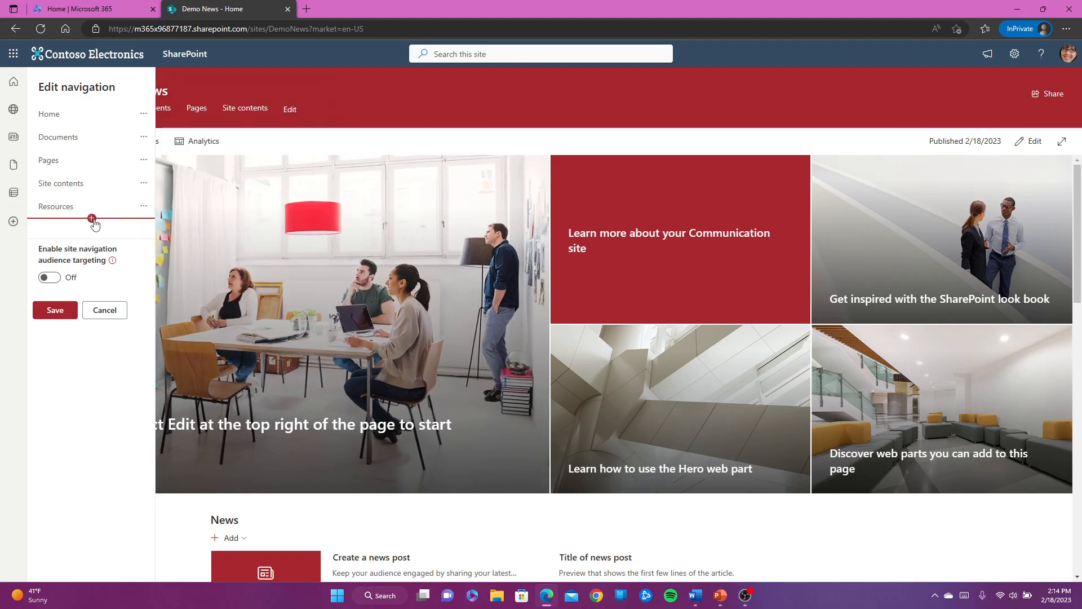
pyautogui.click(93, 220)
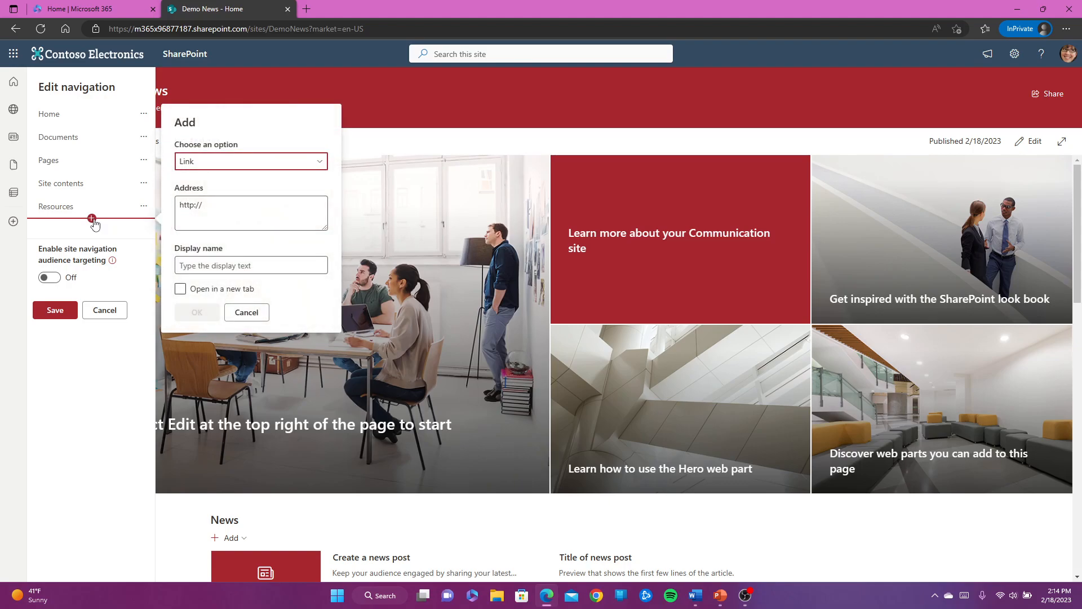
pyautogui.click(235, 212)
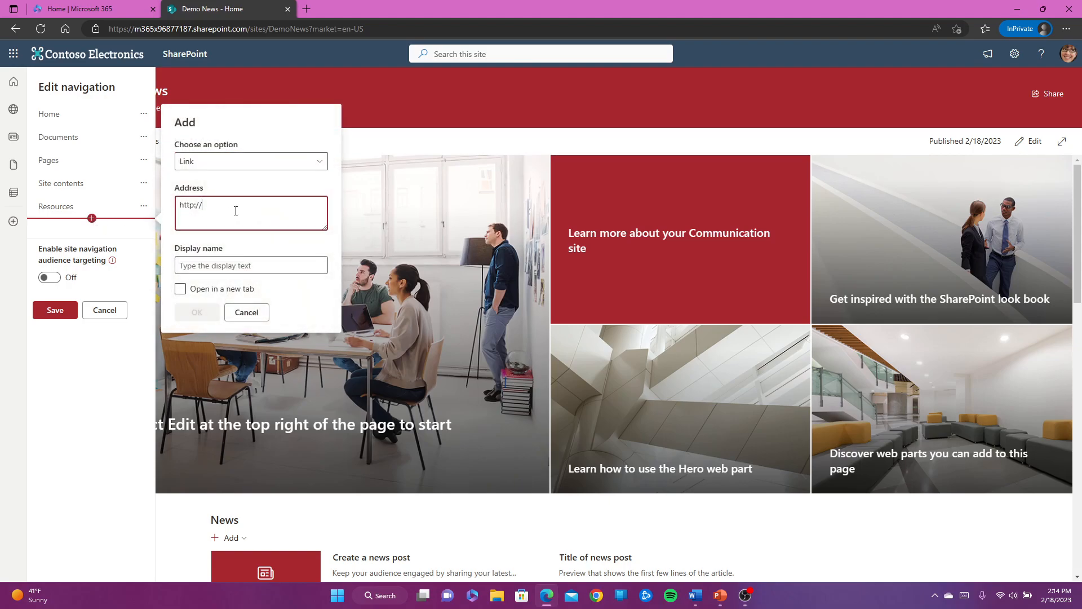
pyautogui.click(240, 265)
pyautogui.write('I')
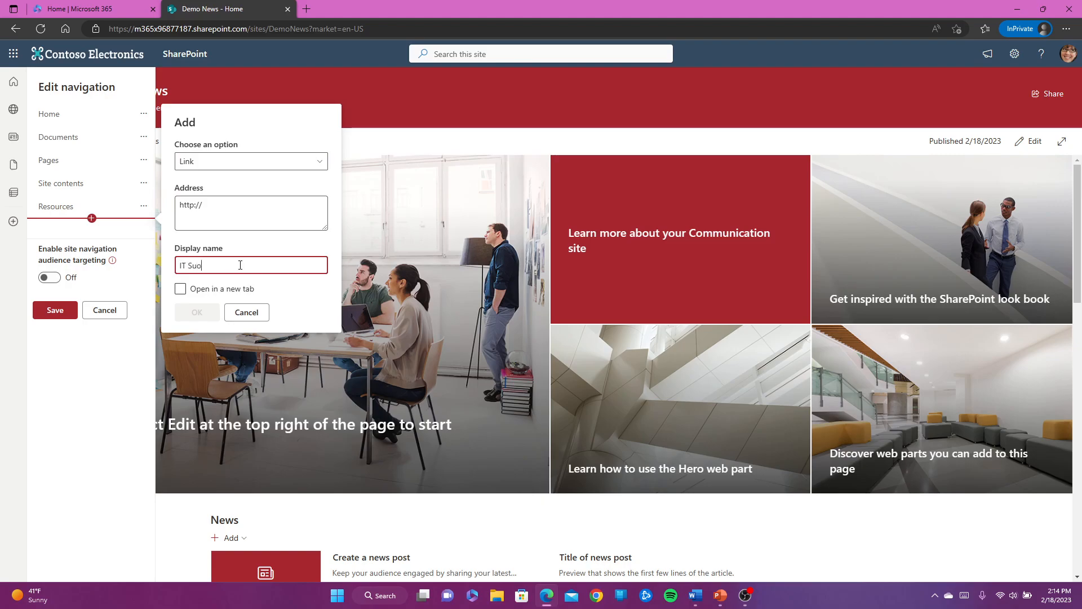
pyautogui.write('T Support')
pyautogui.click(235, 208)
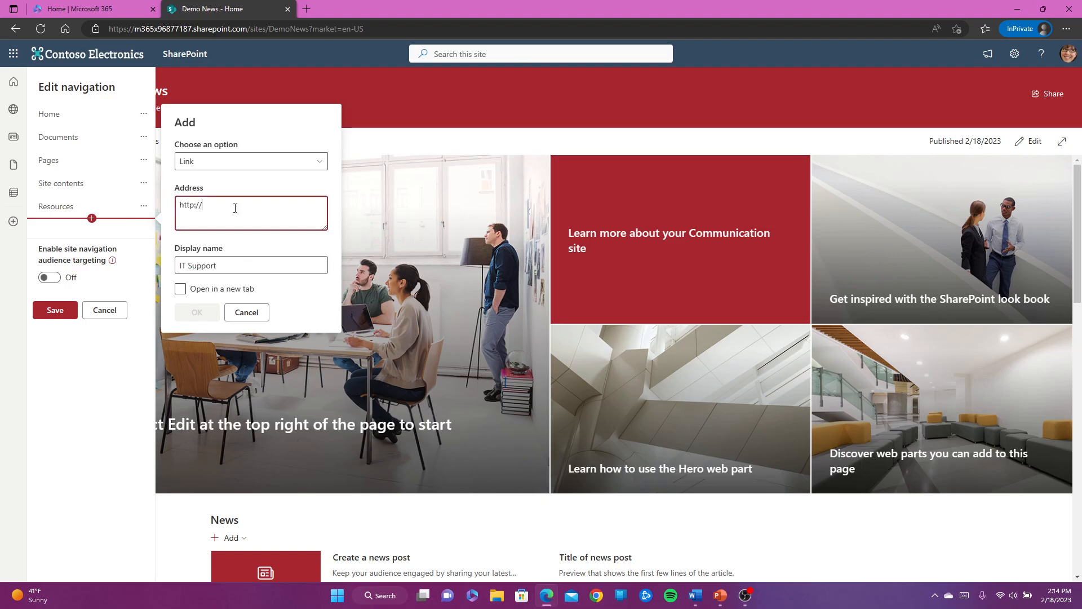
pyautogui.write('www.microsoft.com')
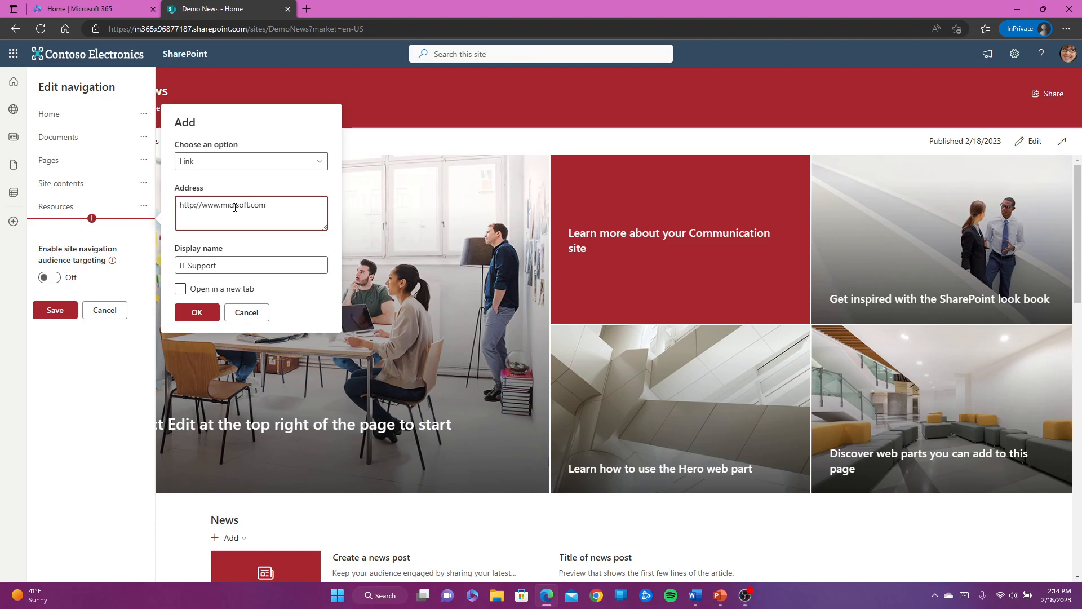
pyautogui.click(198, 313)
# Make the IT Support link a sub link of Resources.
pyautogui.moveTo(113, 284)
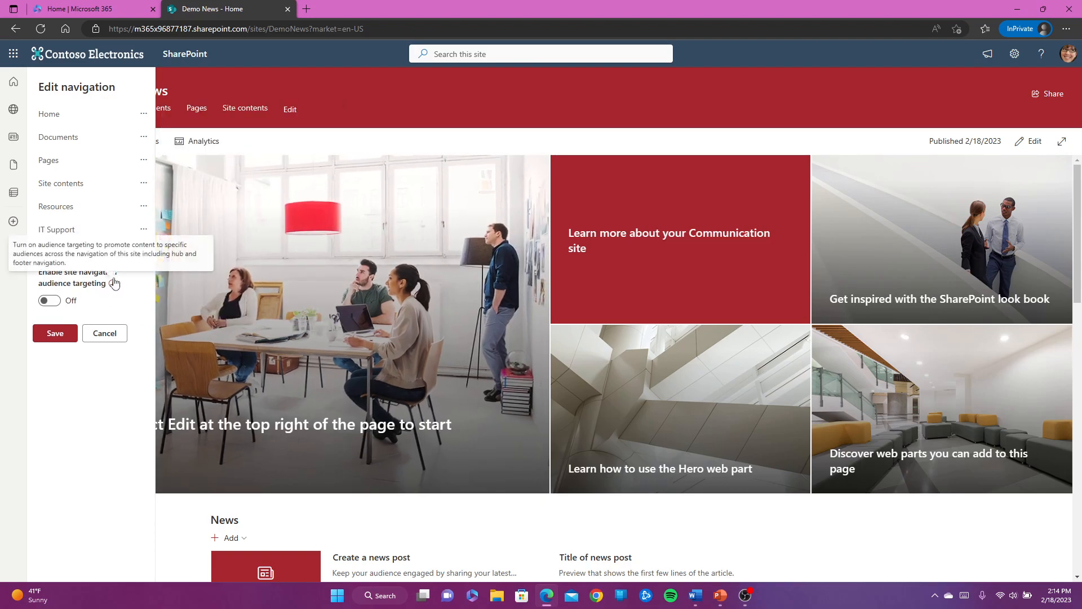
pyautogui.click(146, 231)
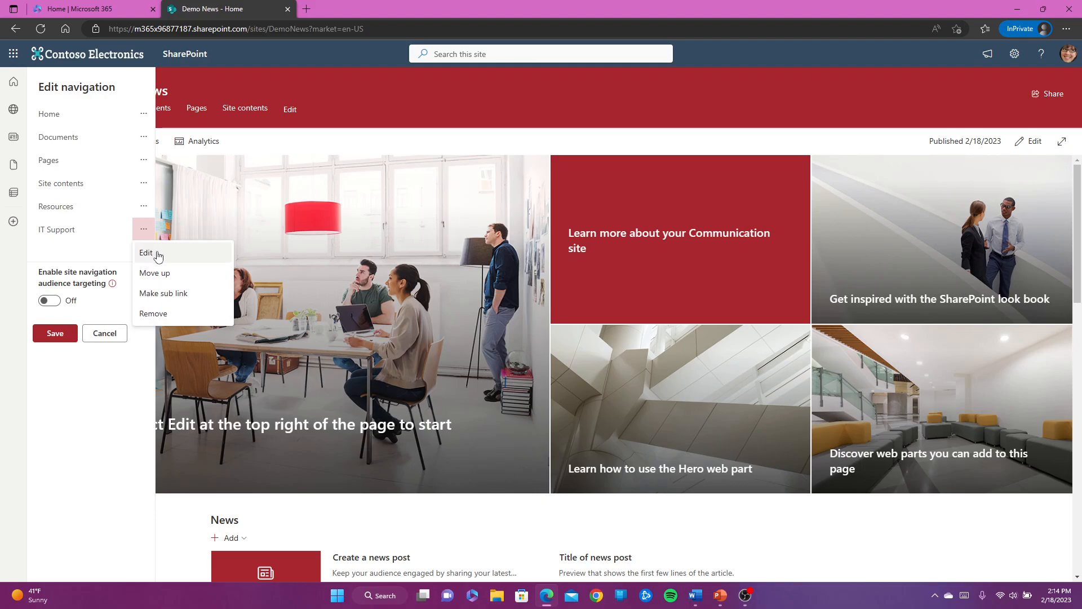
pyautogui.click(172, 297)
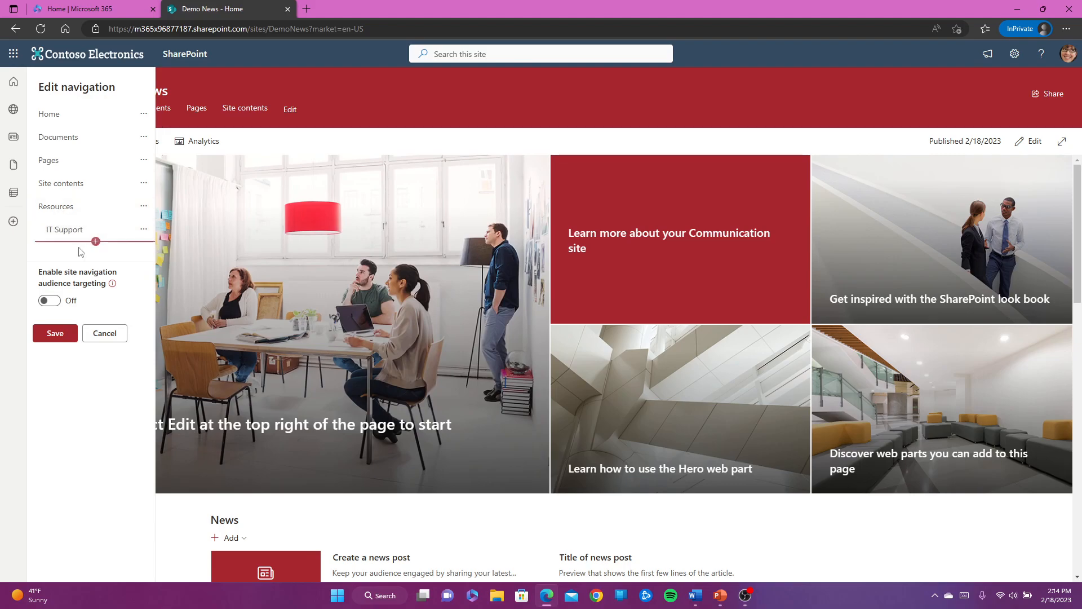
pyautogui.click(94, 242)
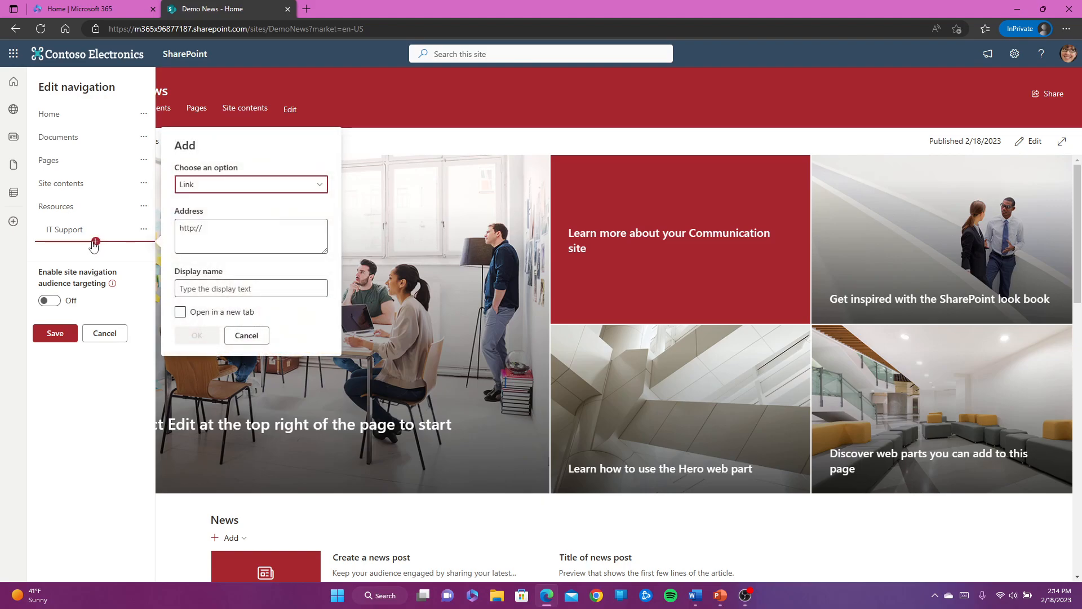
pyautogui.click(220, 185)
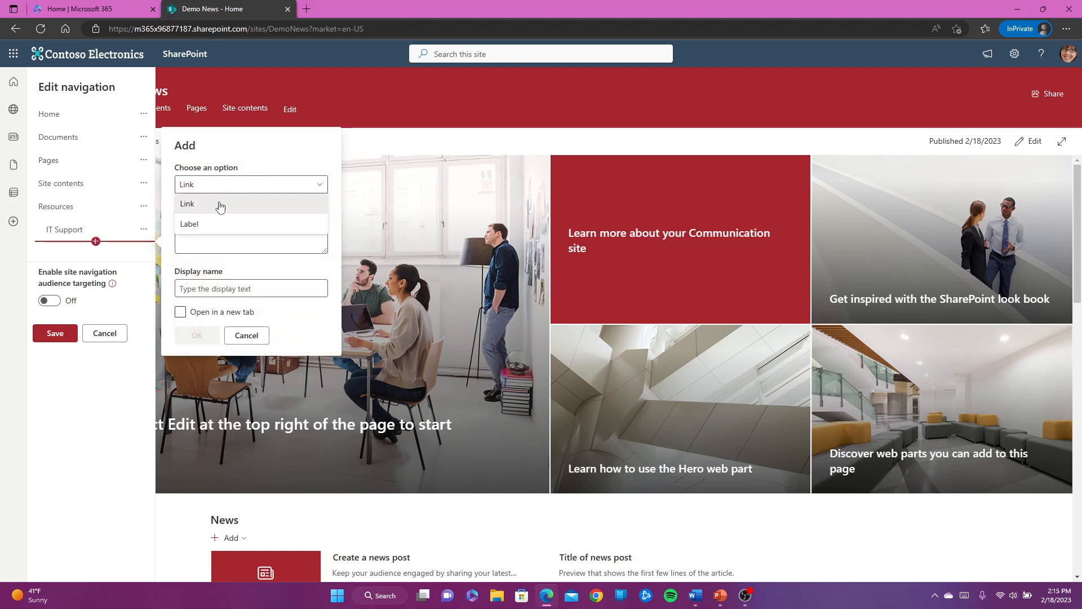
pyautogui.click(220, 204)
pyautogui.click(223, 228)
pyautogui.write('ww')
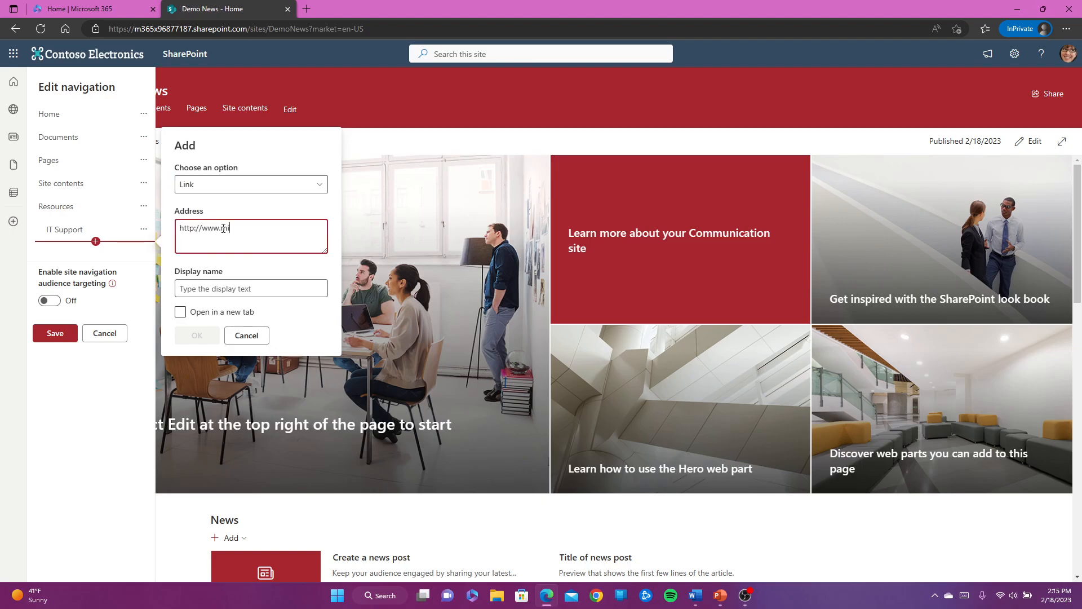
pyautogui.write('w.microsoft.com')
pyautogui.click(242, 288)
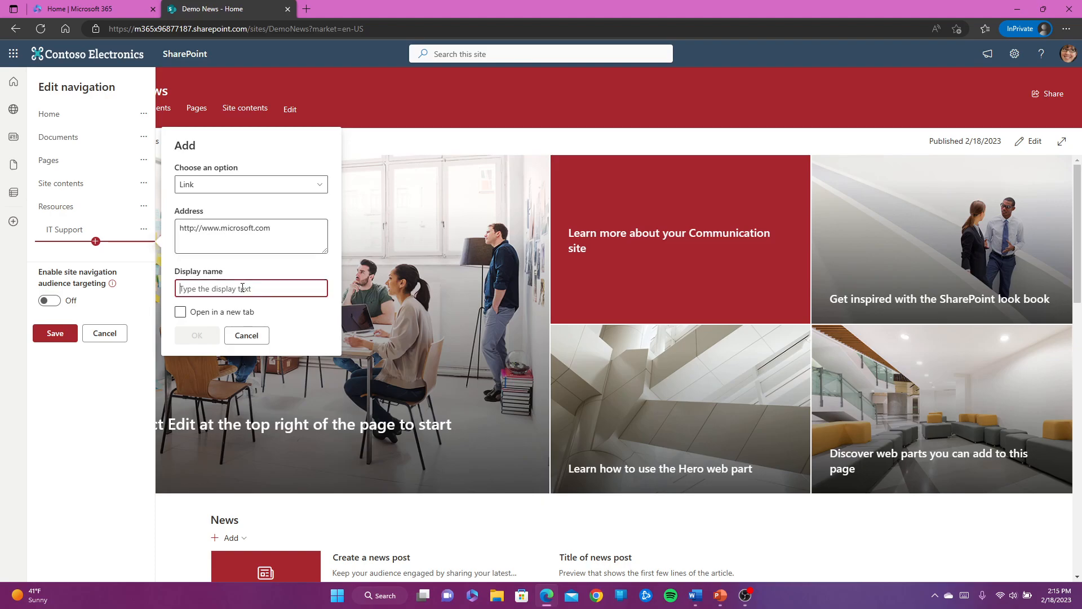
pyautogui.write('Help Desk')
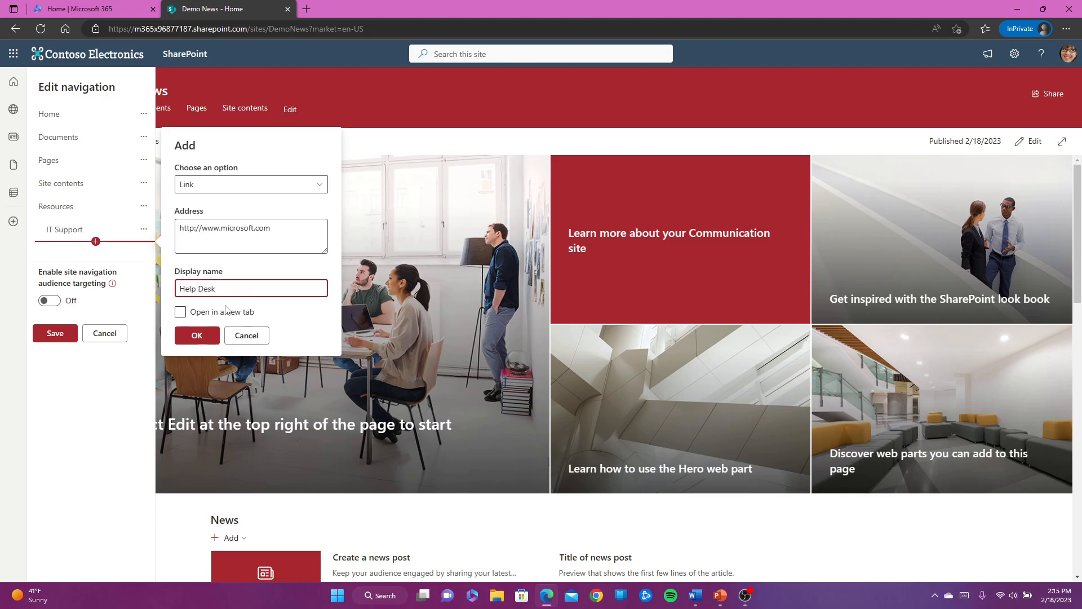
pyautogui.click(210, 336)
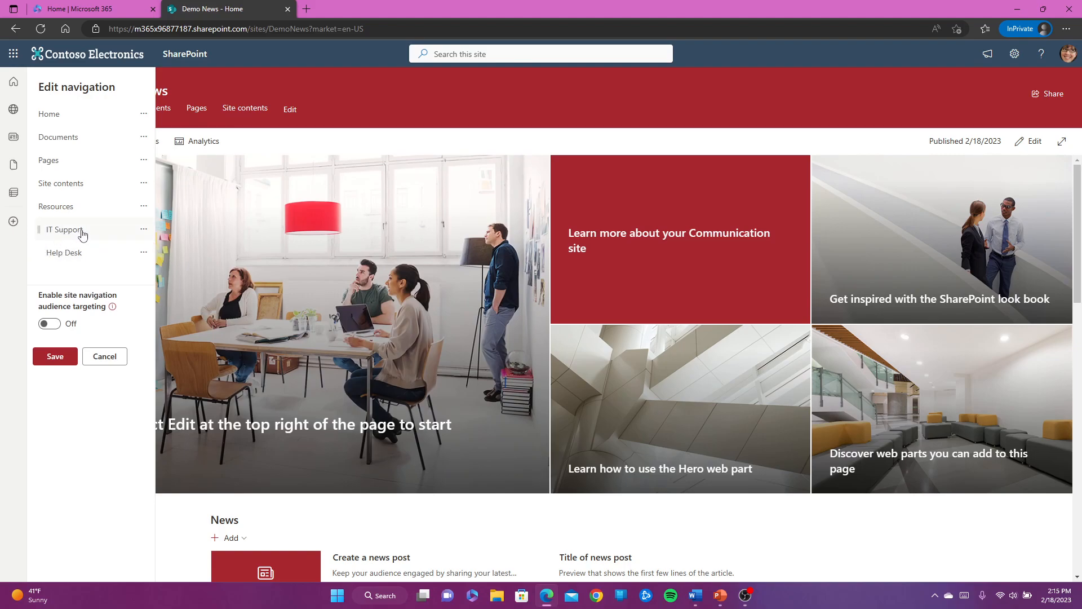
pyautogui.click(59, 356)
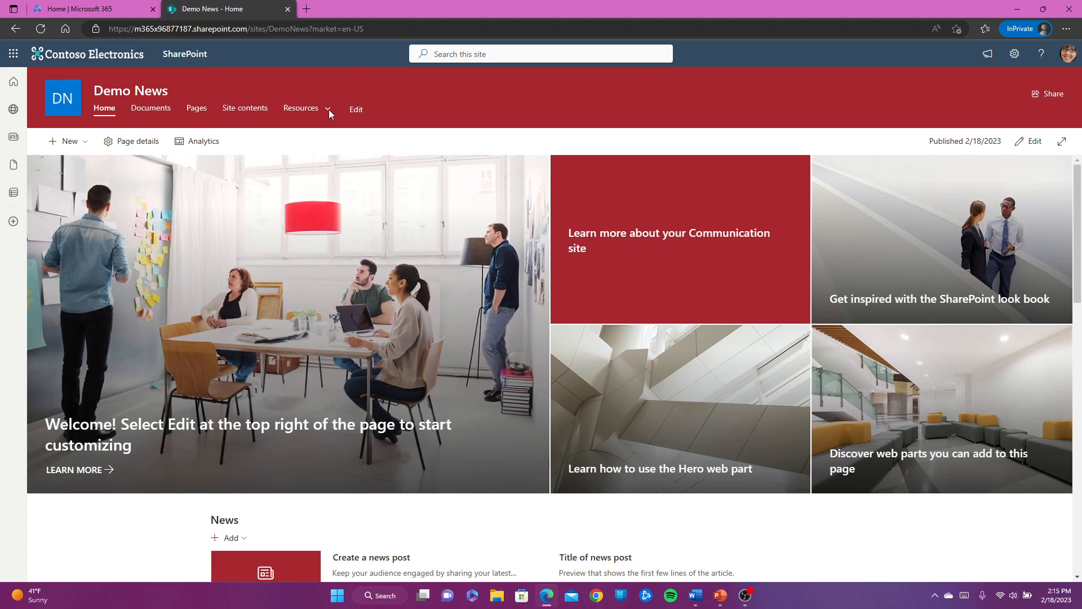
# Review the links under Resources in the site navigation and the options in the settings pane.
pyautogui.click(329, 111)
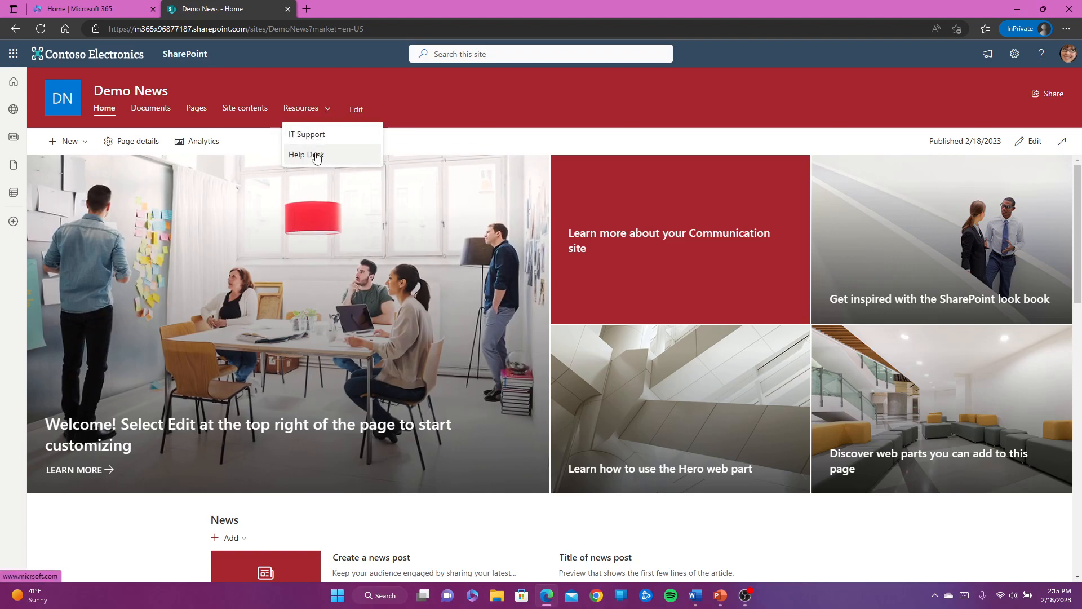
pyautogui.click(434, 137)
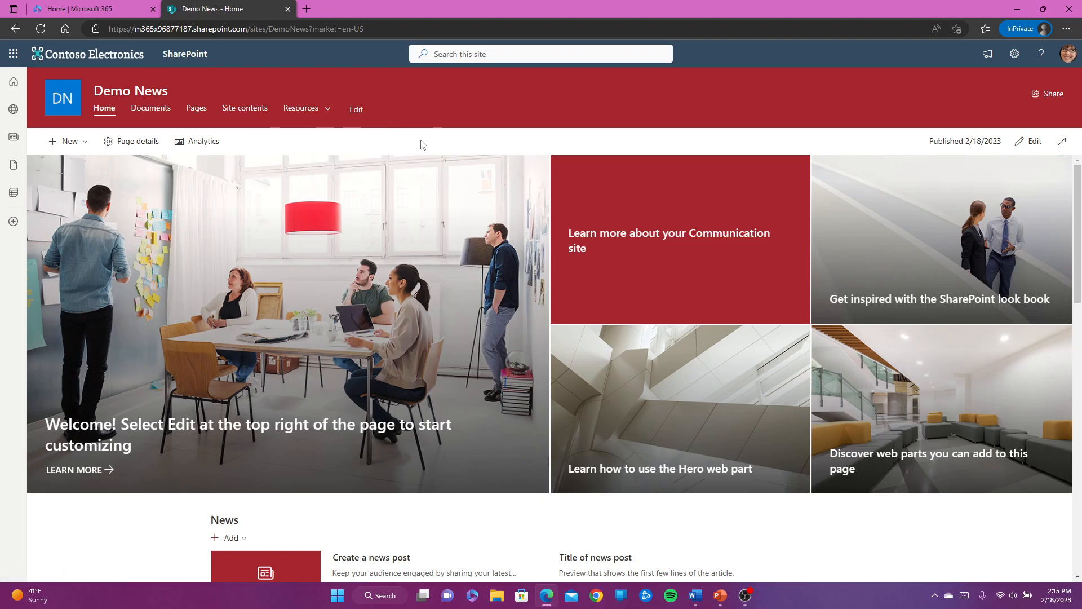
pyautogui.click(1015, 55)
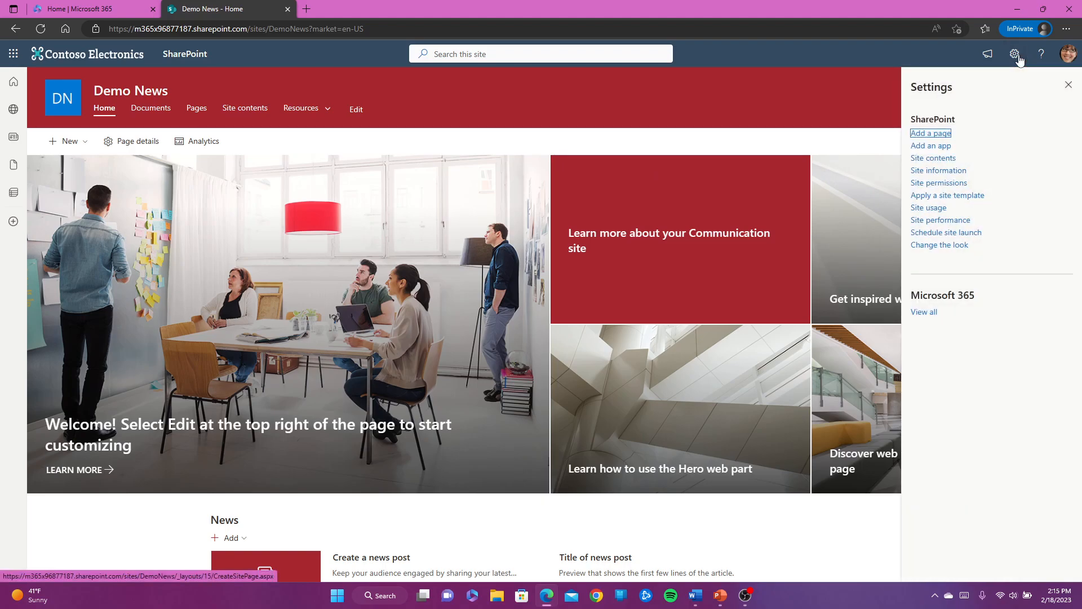
pyautogui.click(1014, 54)
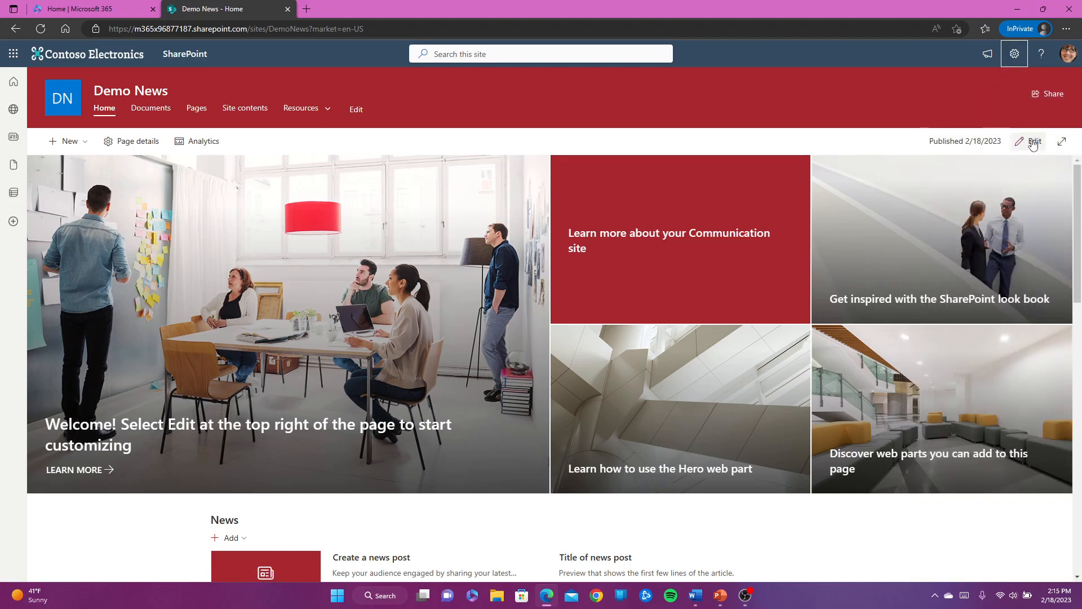
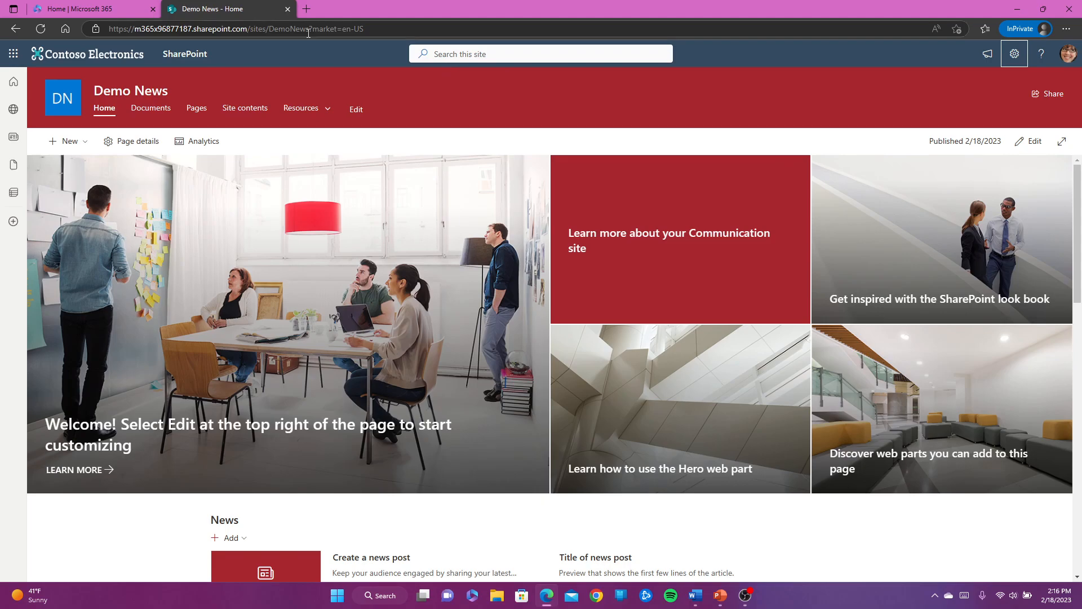
# Find Demo Team Site from the SharePoint start page by searching for "demo", and open it.
pyautogui.click(201, 52)
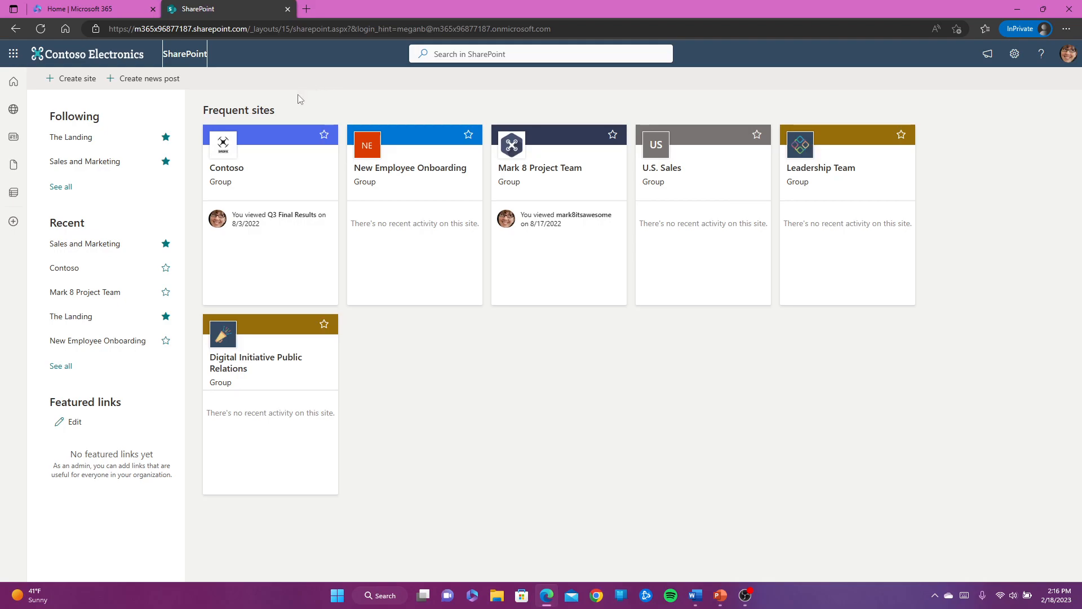
pyautogui.click(62, 188)
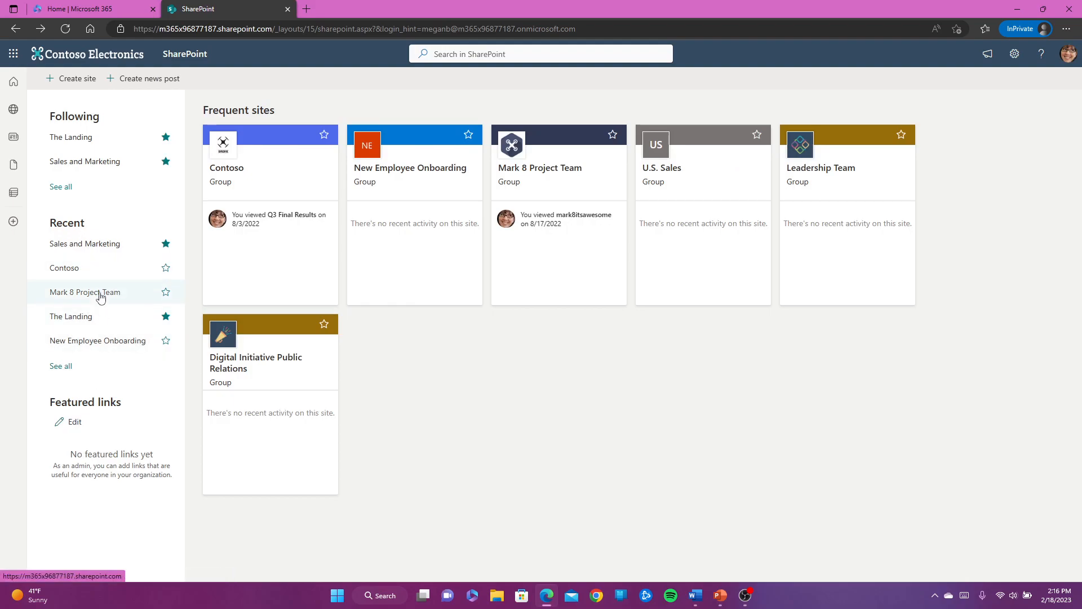
pyautogui.click(62, 366)
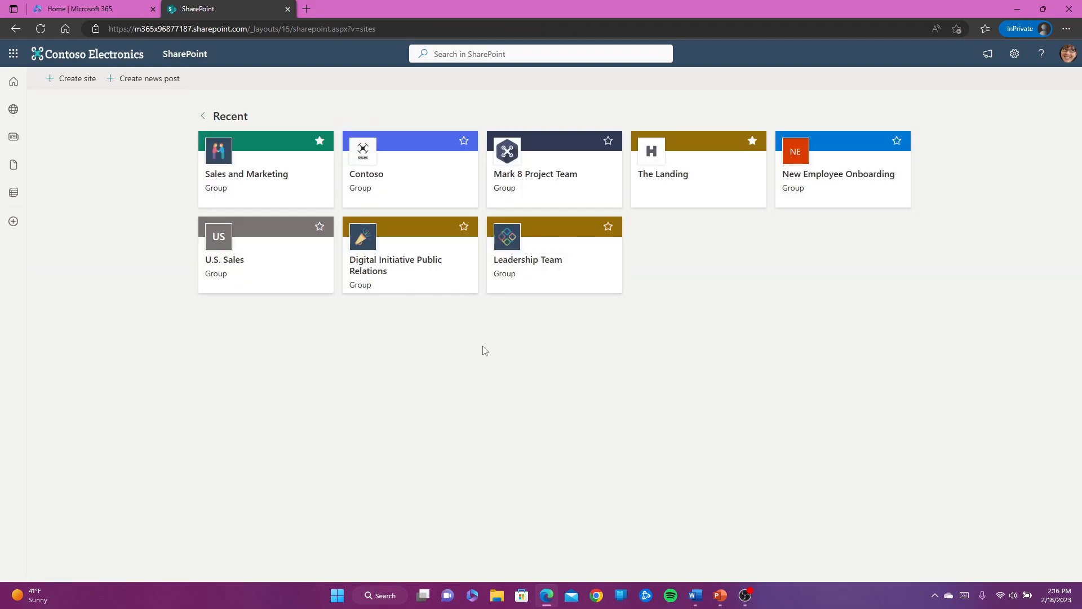
pyautogui.hotkey('alt', 'Left')
pyautogui.click(496, 54)
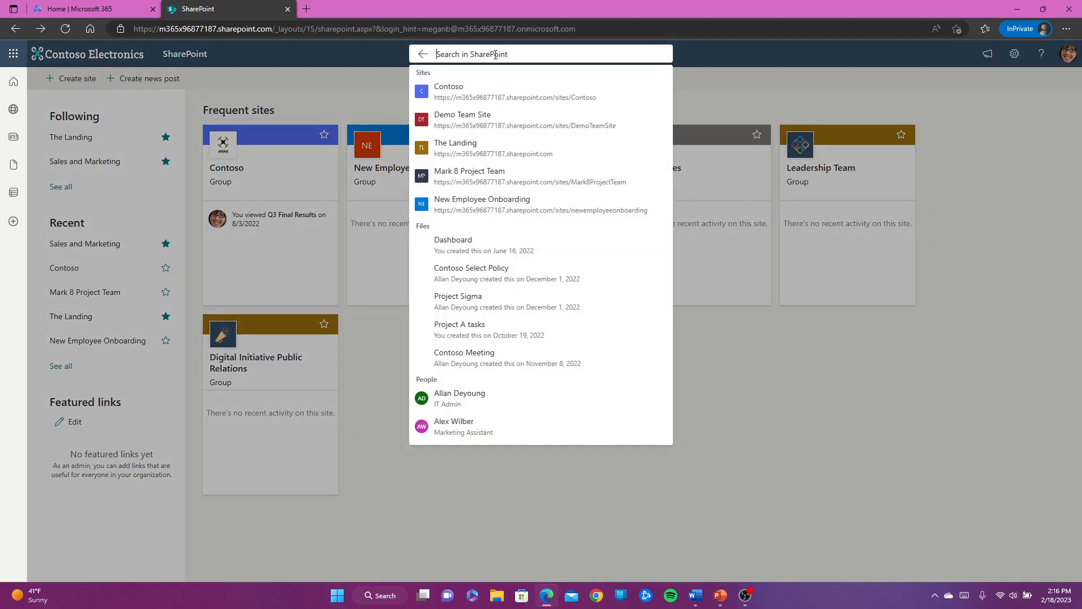
pyautogui.write('demo')
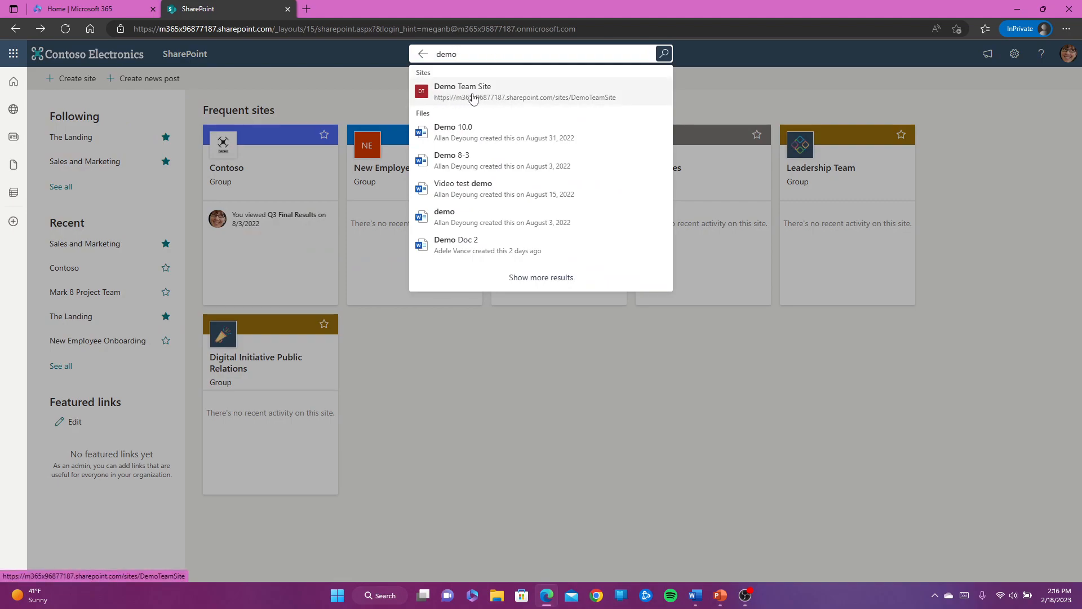
pyautogui.click(473, 94)
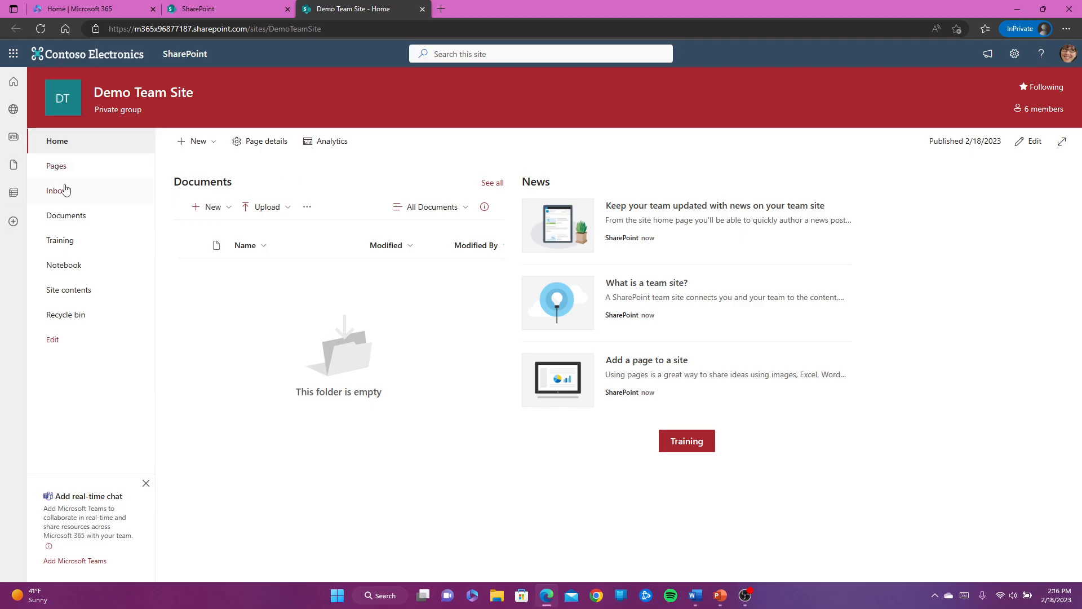
# Create a folder named "Management" in the team site's Documents library.
pyautogui.click(56, 216)
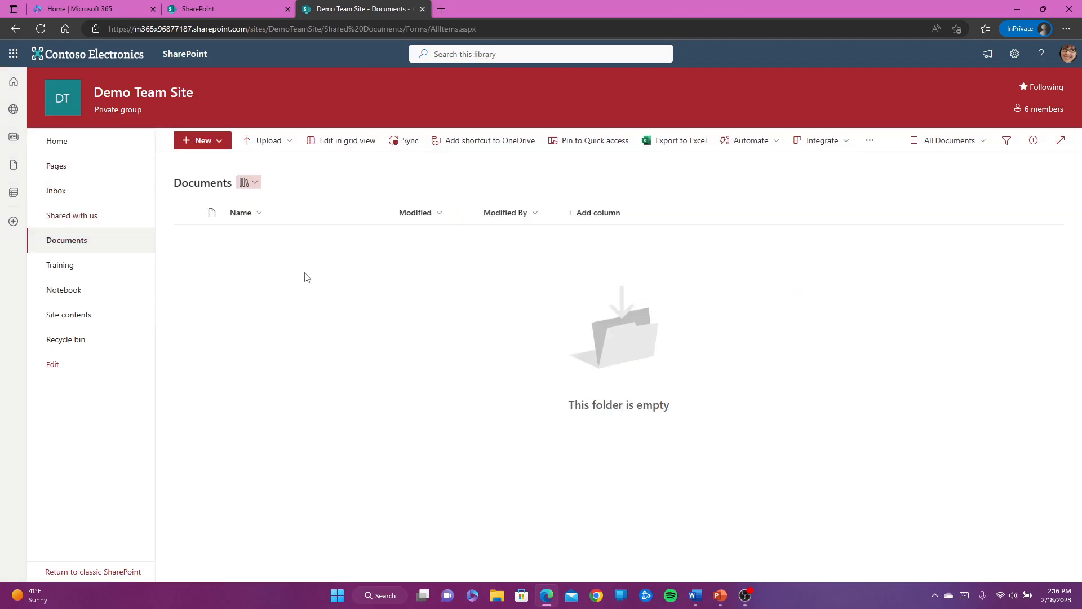
pyautogui.click(222, 144)
pyautogui.click(204, 163)
pyautogui.write('Managment')
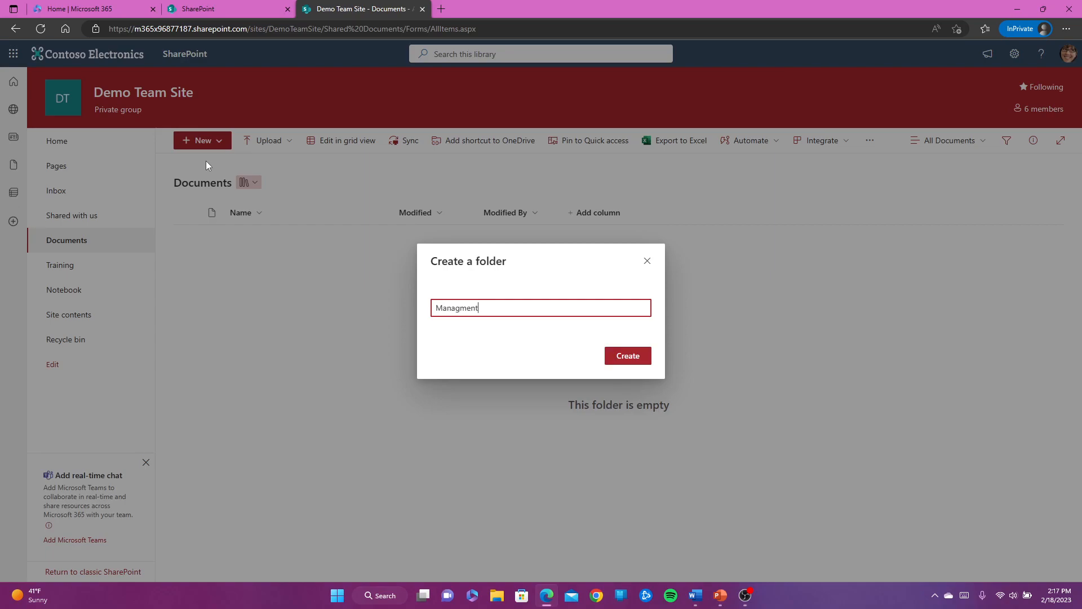
pyautogui.doubleClick(457, 308)
pyautogui.rightClick(477, 308)
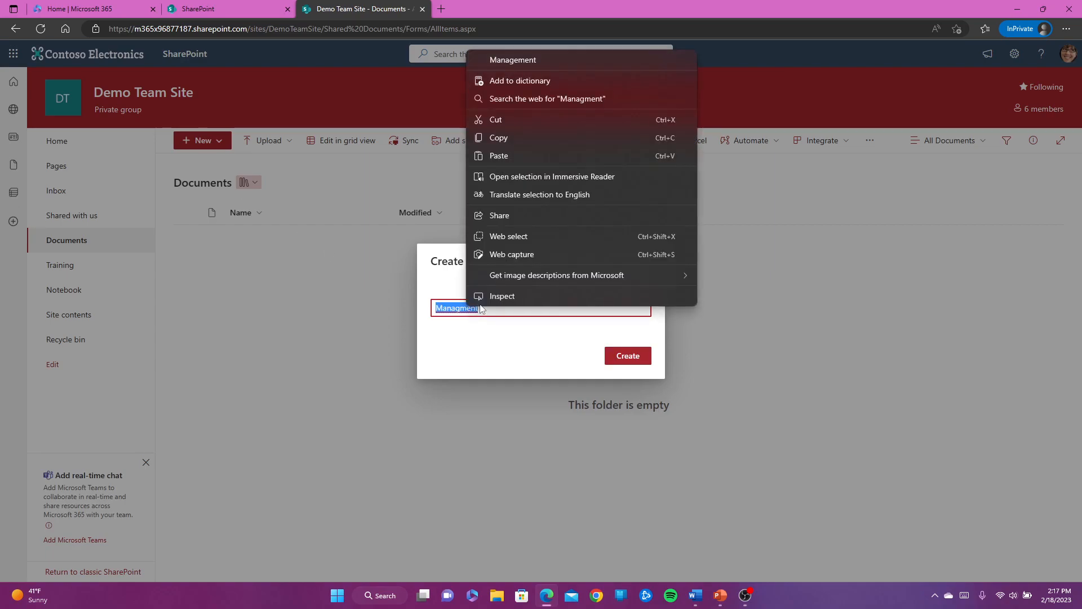
pyautogui.click(520, 58)
pyautogui.click(633, 362)
# Create a folder named "Resources" in the Documents library.
pyautogui.click(221, 145)
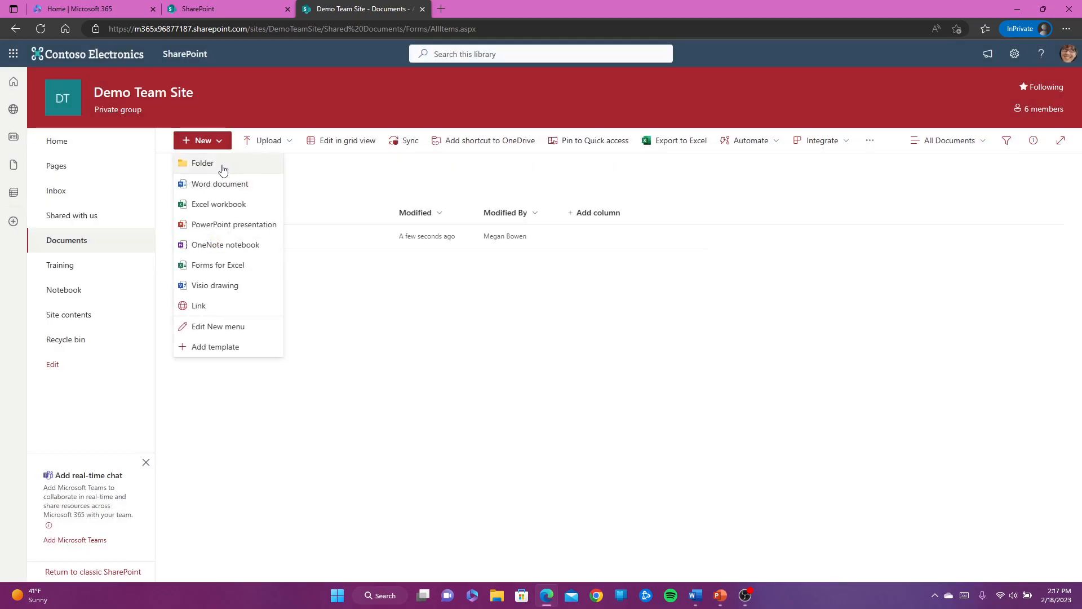
pyautogui.click(229, 167)
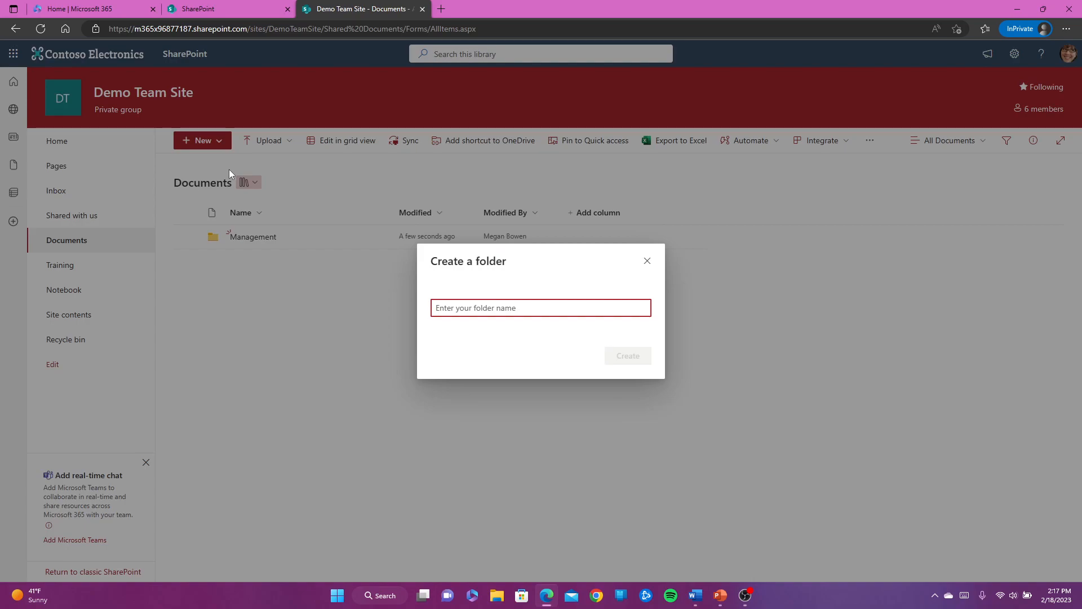
pyautogui.write('Resources')
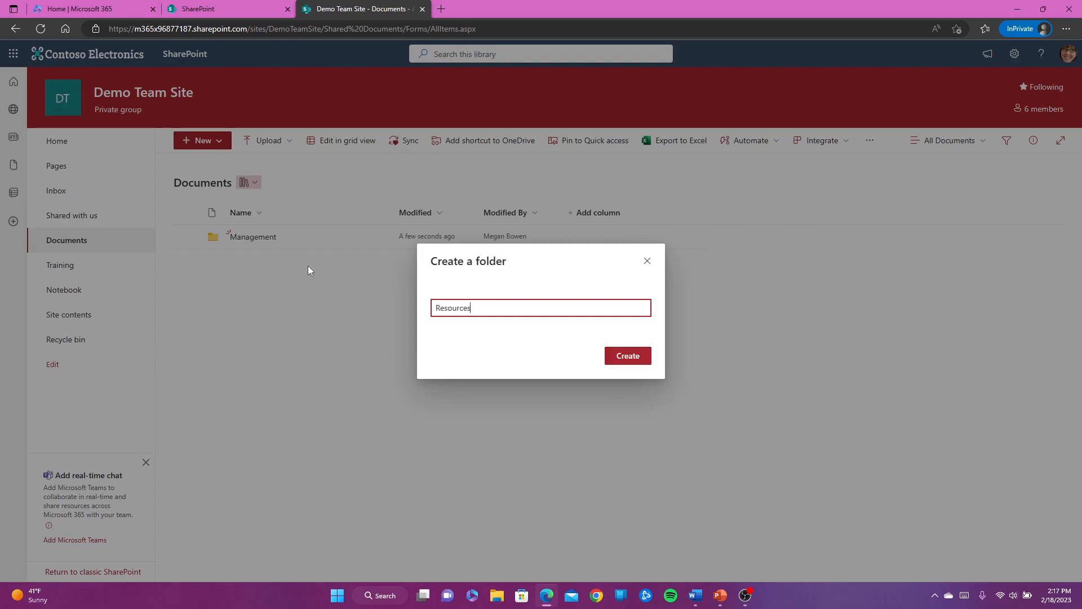
pyautogui.click(624, 356)
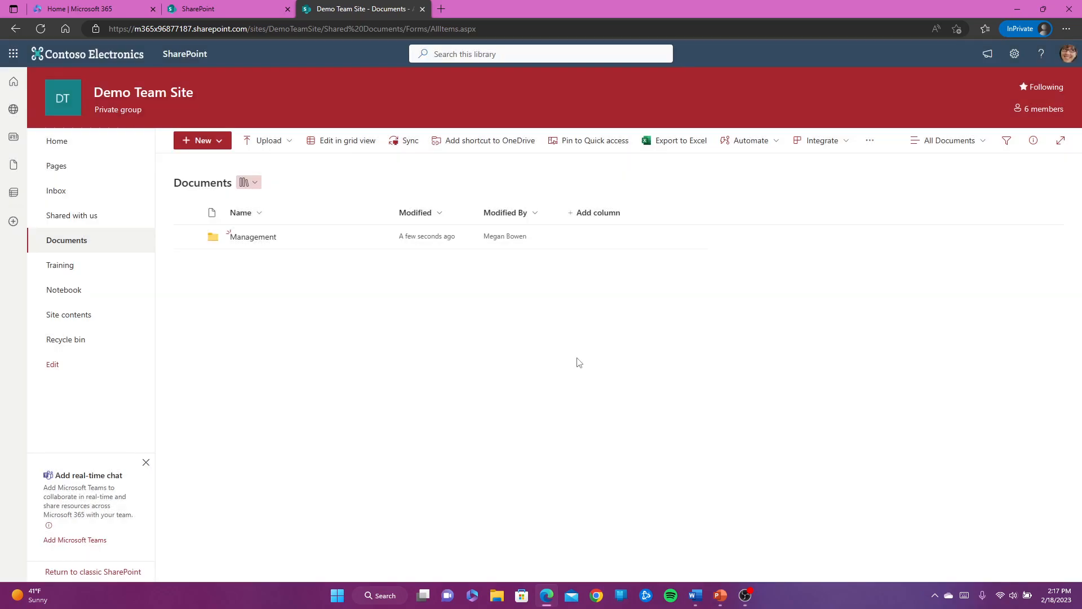
# Create a folder named "IT help" in the team site's Documents library.
pyautogui.click(213, 139)
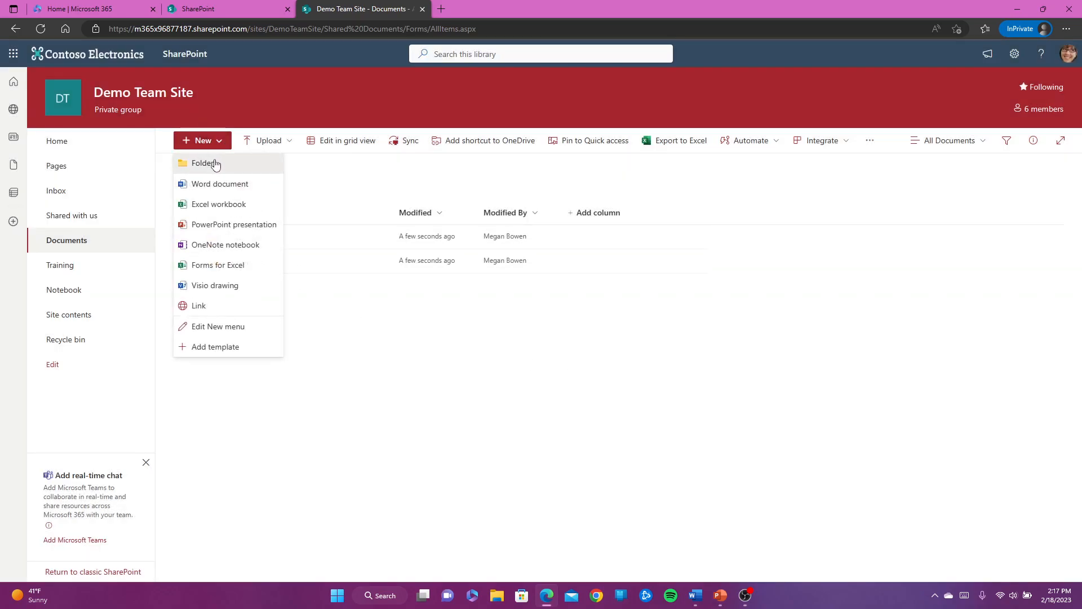
pyautogui.click(216, 164)
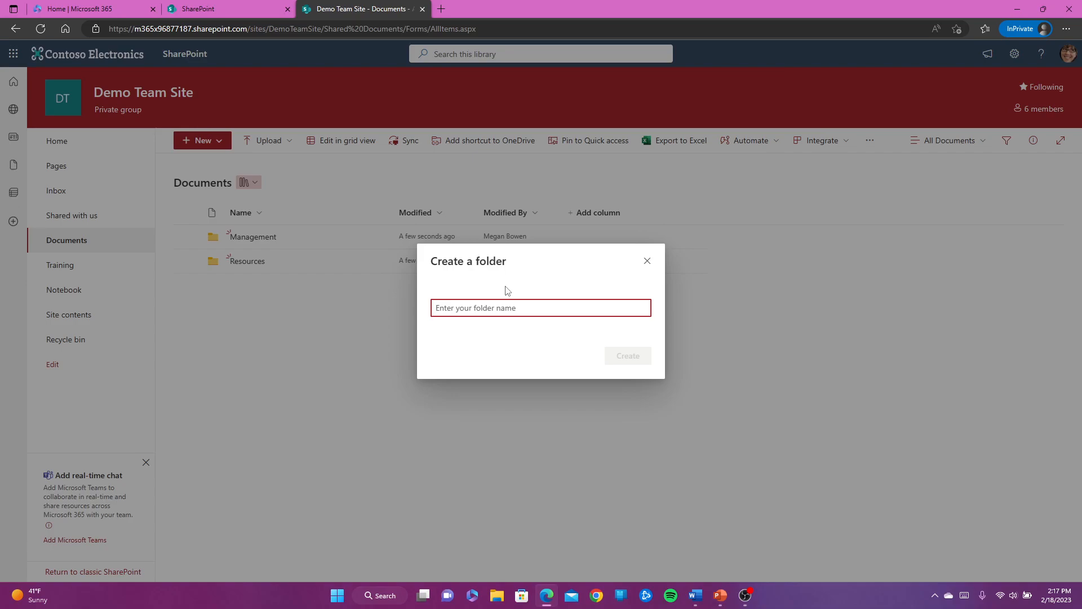
pyautogui.write('IT help')
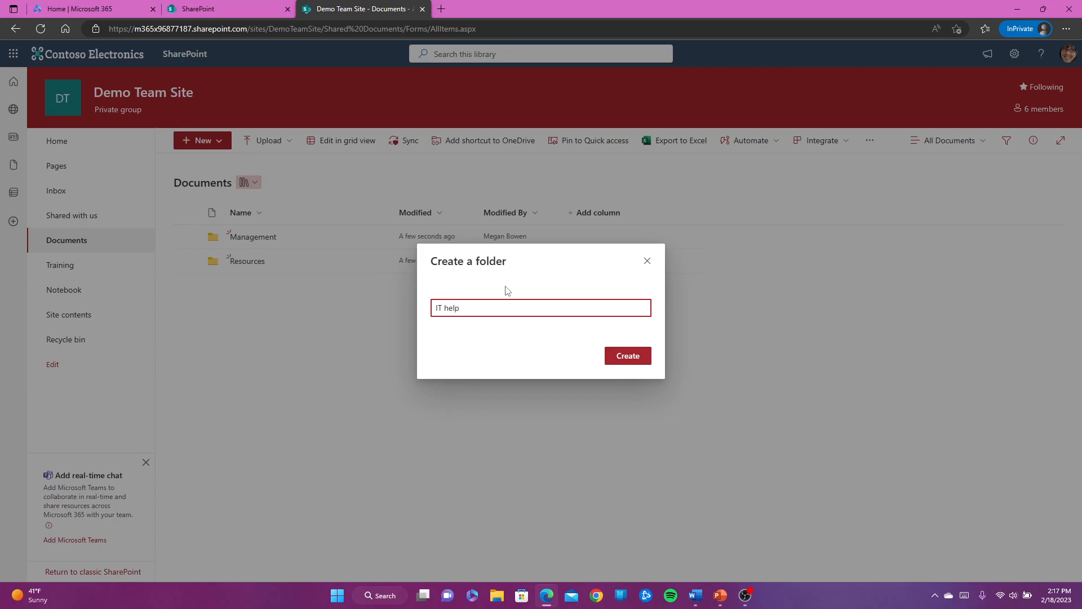
pyautogui.click(638, 355)
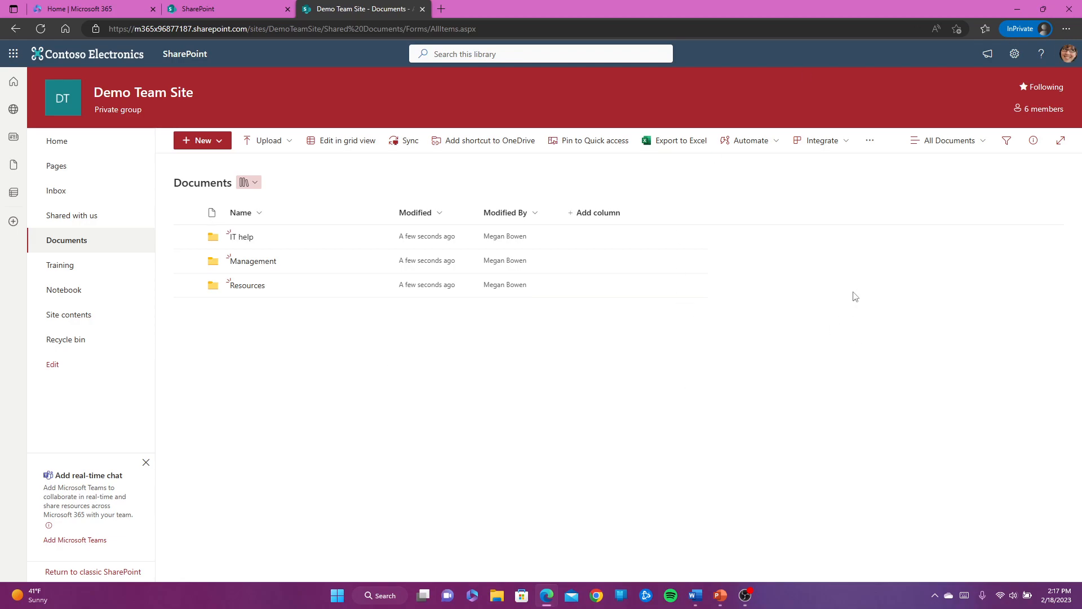
pyautogui.click(1043, 109)
pyautogui.click(806, 332)
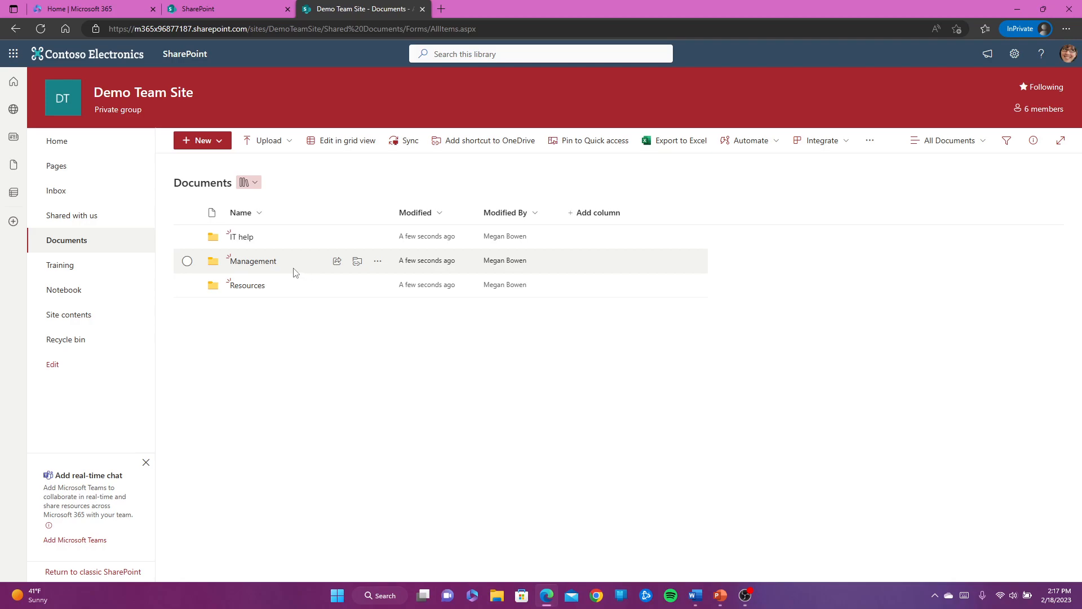
# Stop sharing the Management folder with Demo Team Site Visitors and Demo Team Site Members.
pyautogui.click(378, 261)
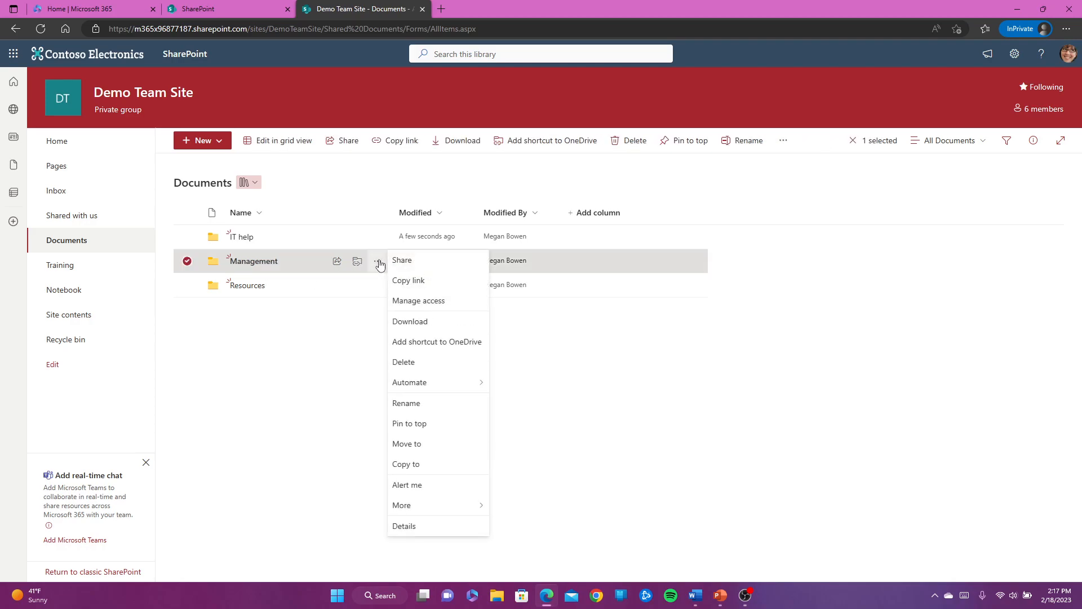
pyautogui.click(413, 304)
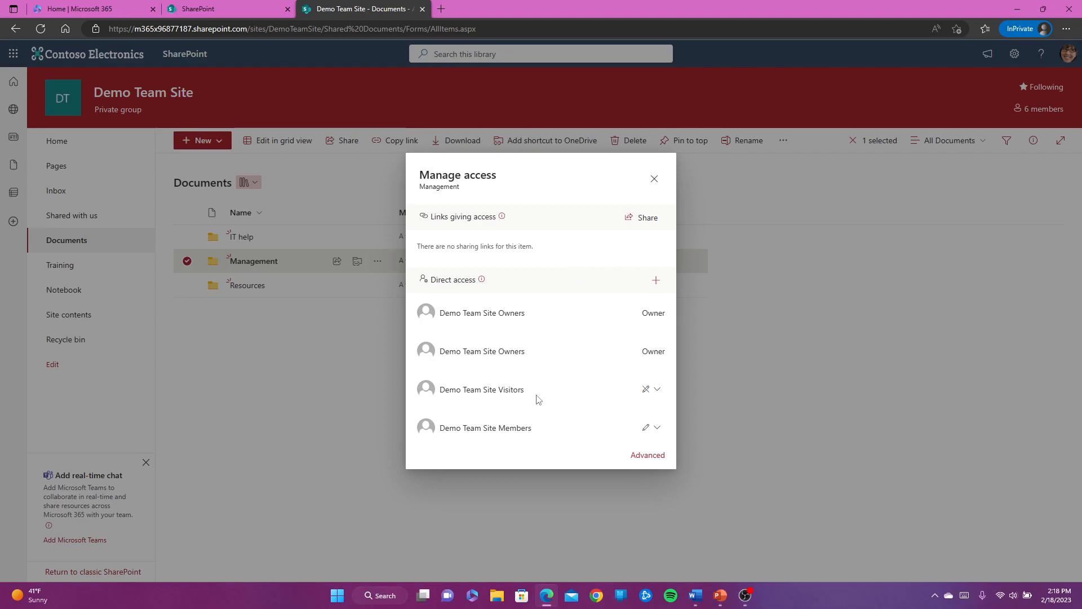
pyautogui.click(655, 391)
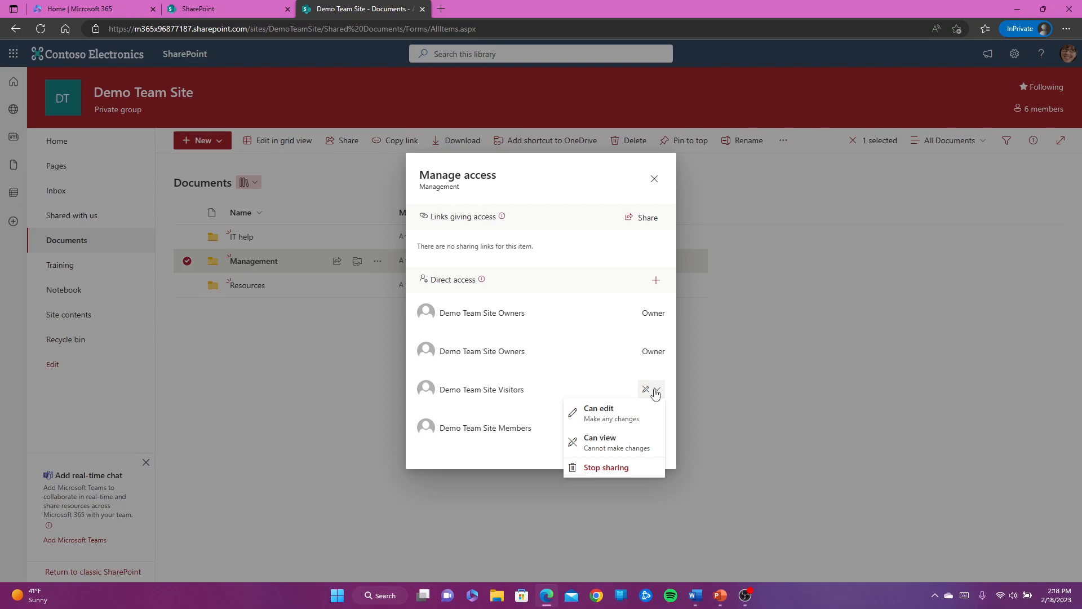
pyautogui.click(602, 472)
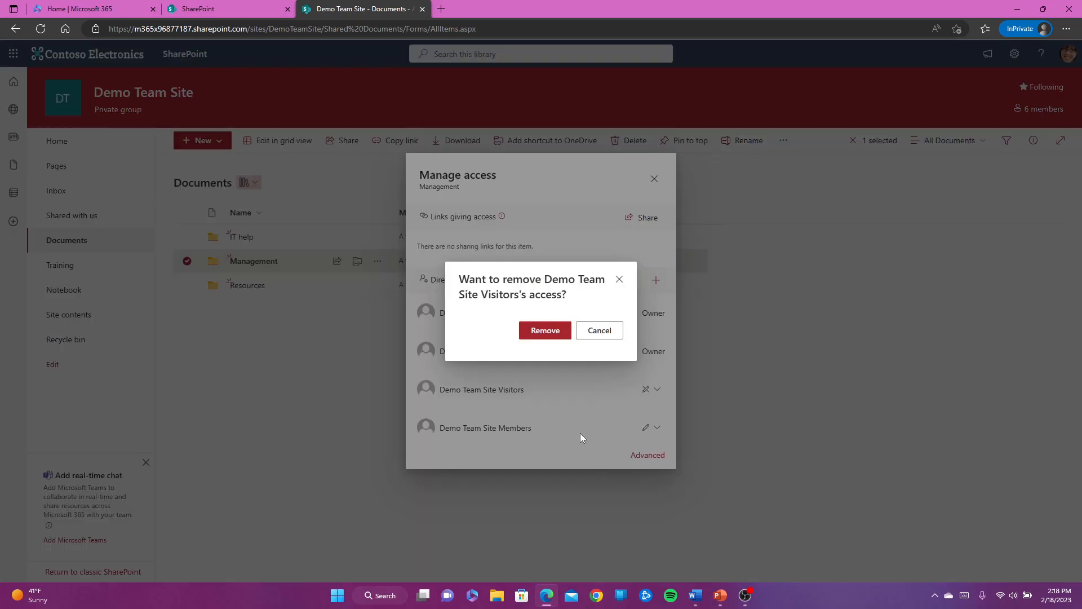
pyautogui.click(555, 337)
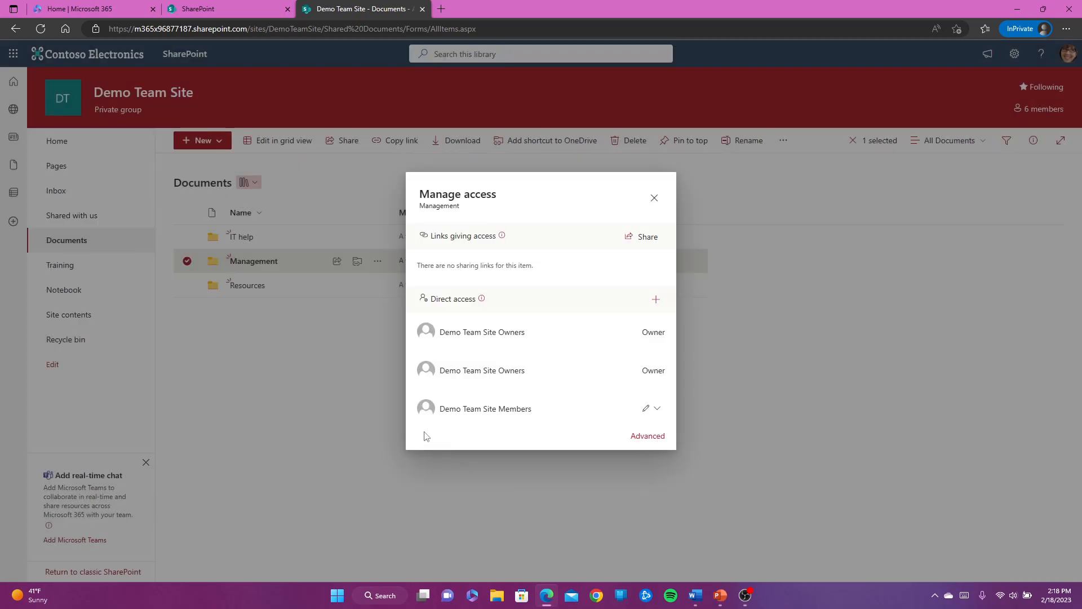
pyautogui.click(655, 410)
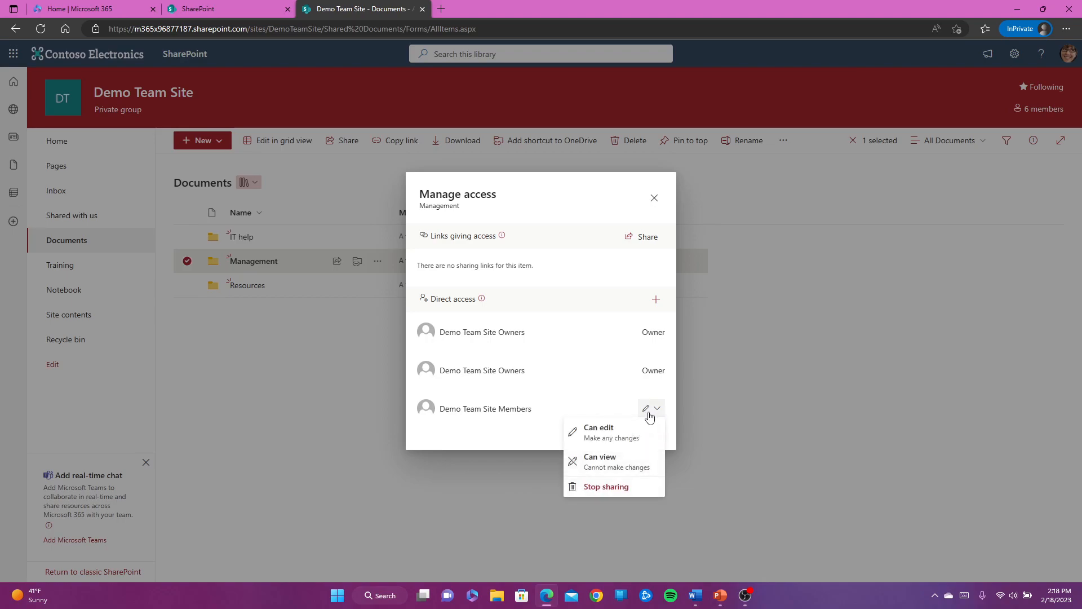
pyautogui.click(606, 488)
pyautogui.click(554, 325)
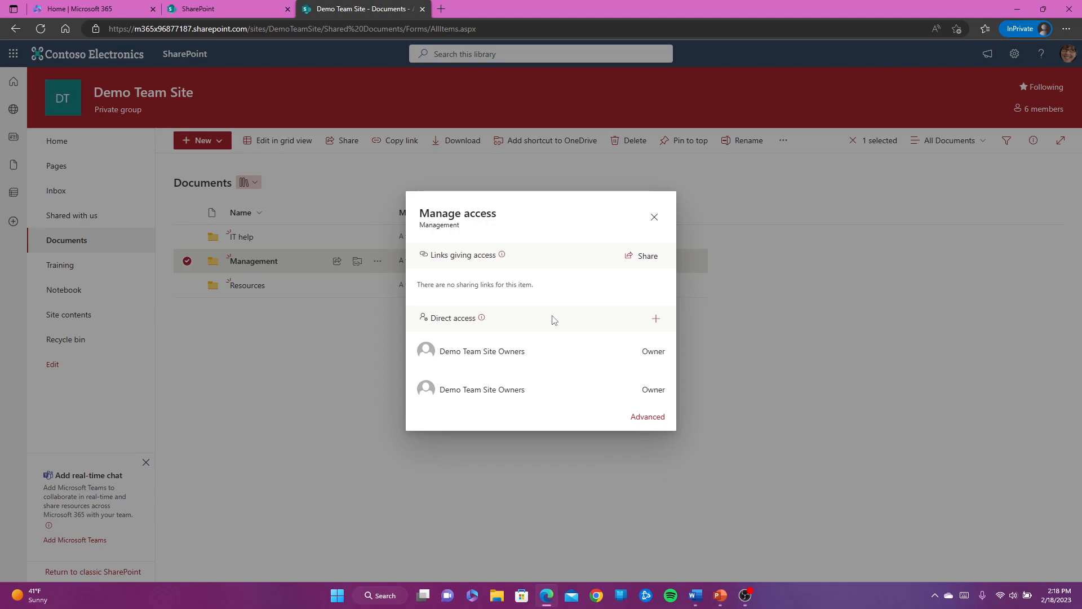
# Choose the Retail Manager and the Director as the people receiving direct access to the Management folder.
pyautogui.click(656, 319)
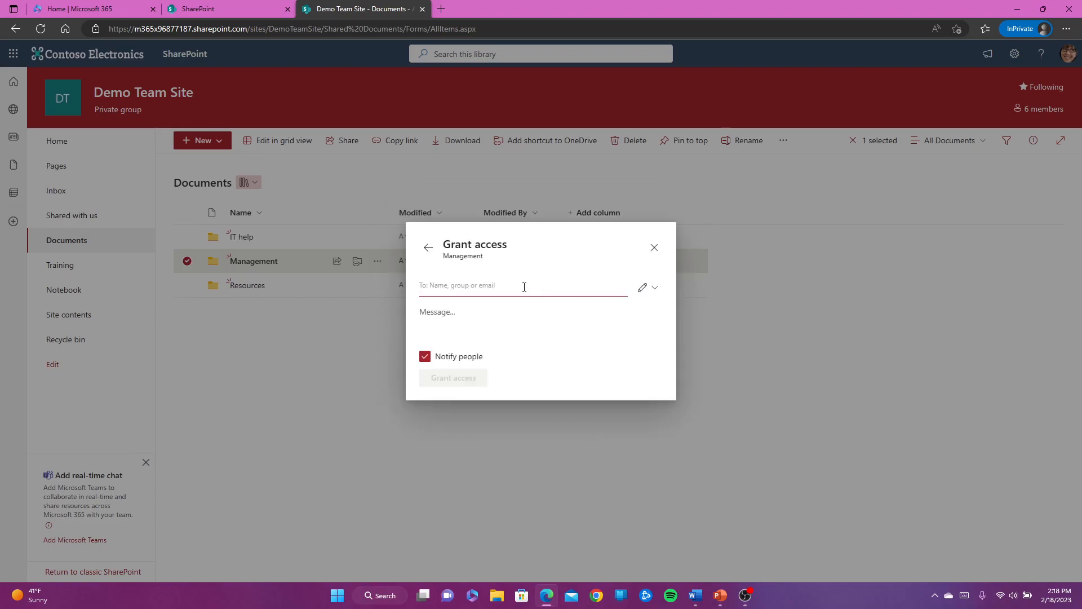
pyautogui.write('ad')
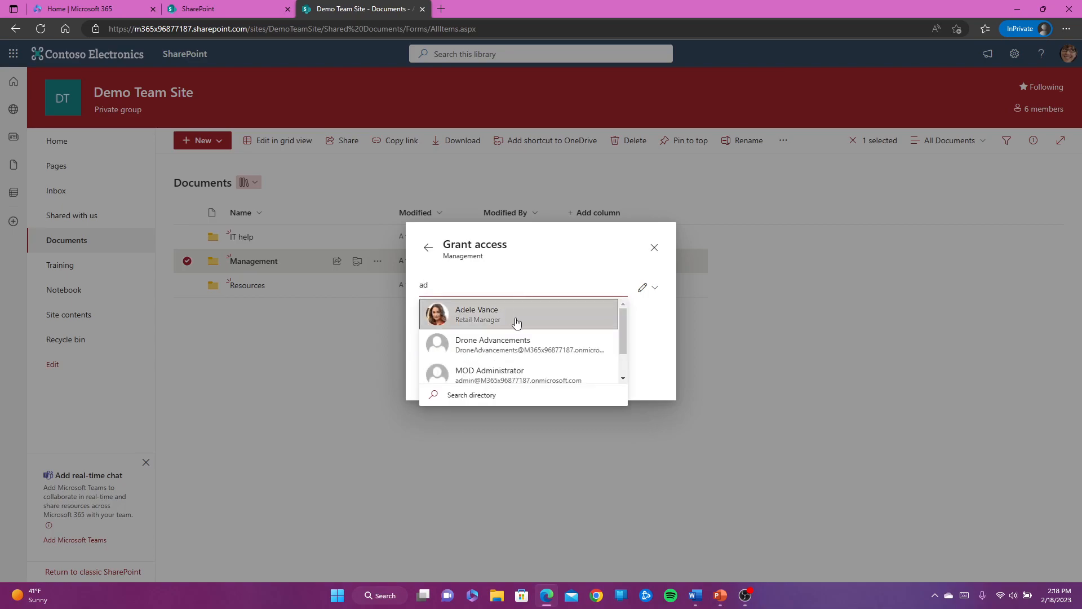
pyautogui.click(516, 321)
pyautogui.write('ne')
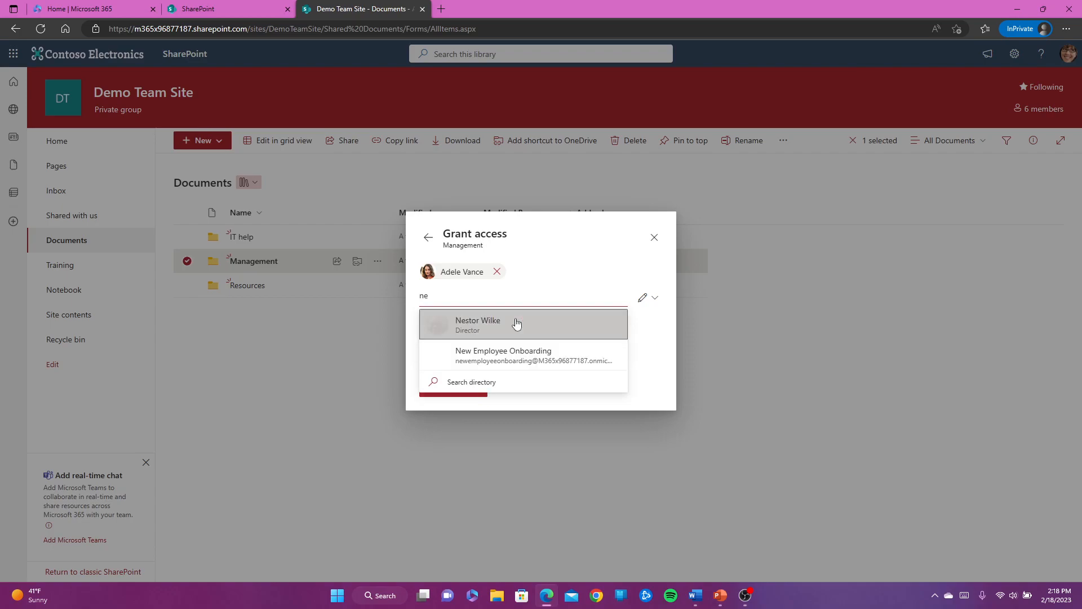
pyautogui.click(499, 331)
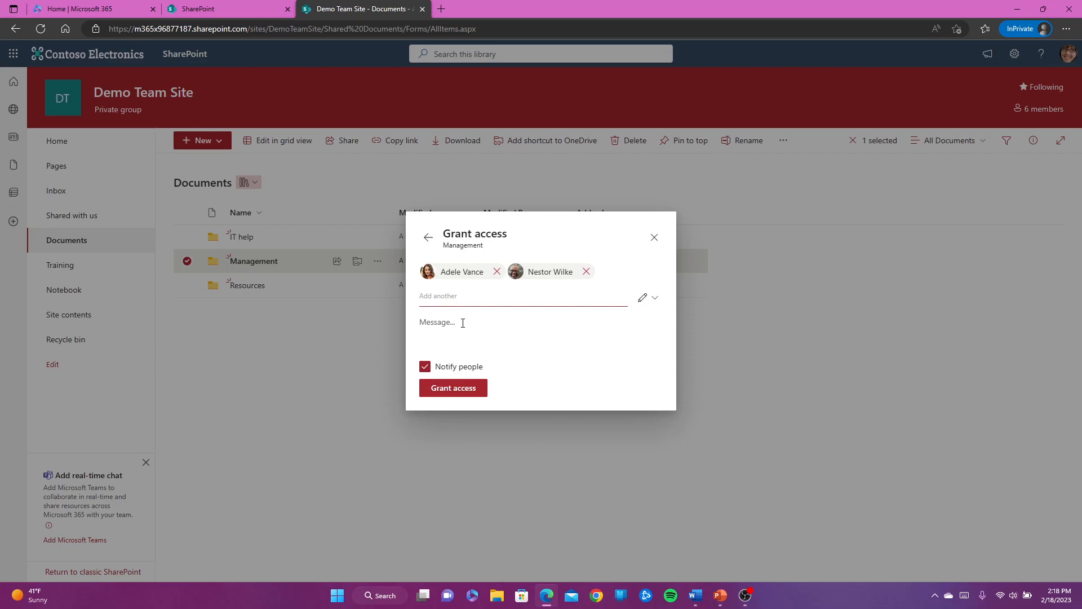
# Add the message "This will be our management folder" and grant the chosen people access with notification.
pyautogui.write('Thi')
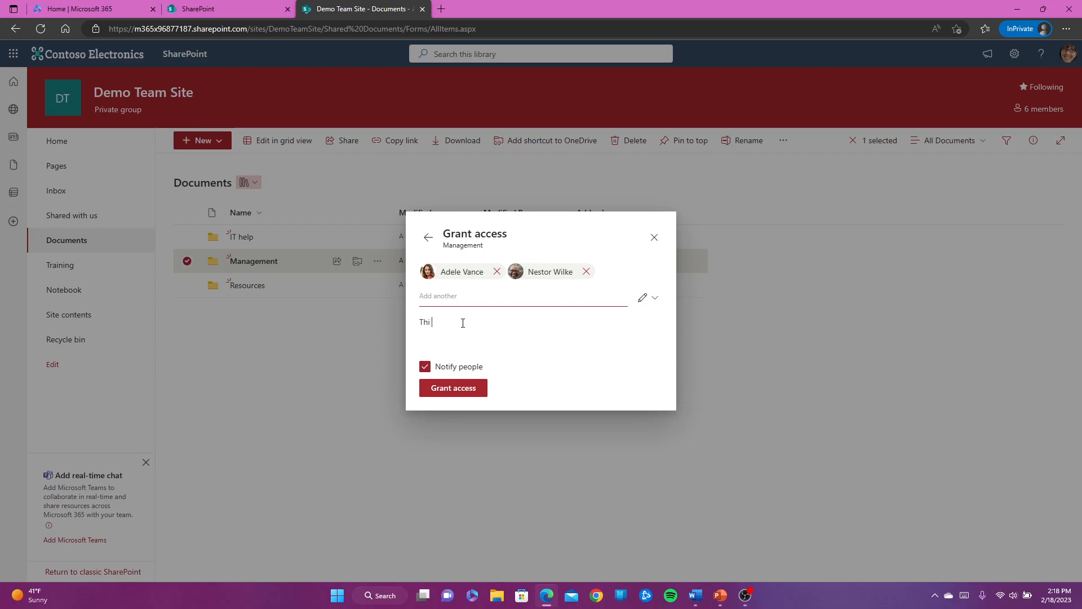
pyautogui.write('s will be our managm')
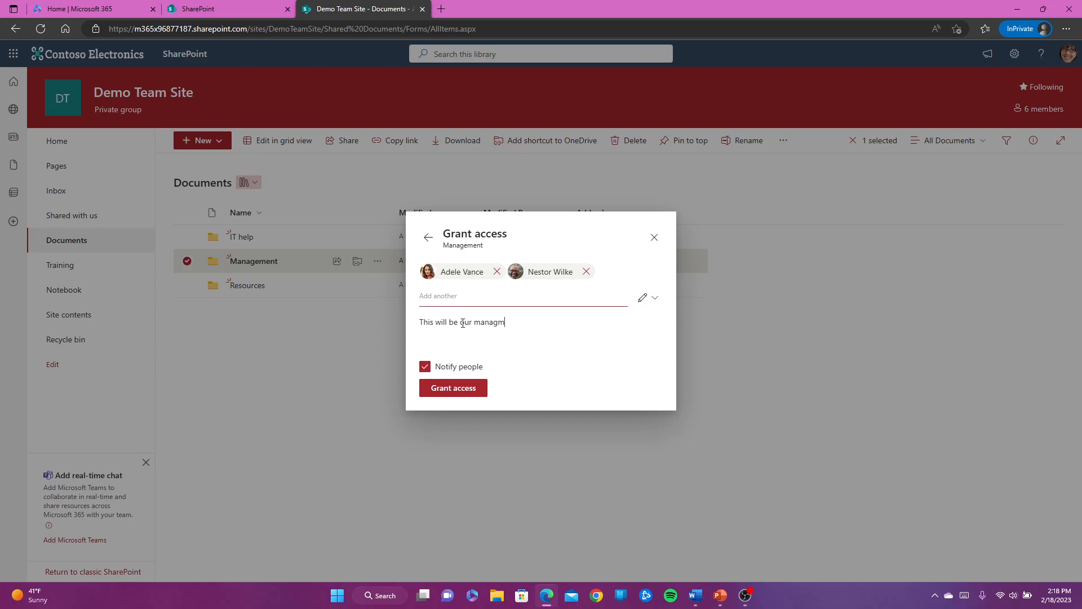
pyautogui.write('f')
pyautogui.rightClick(515, 324)
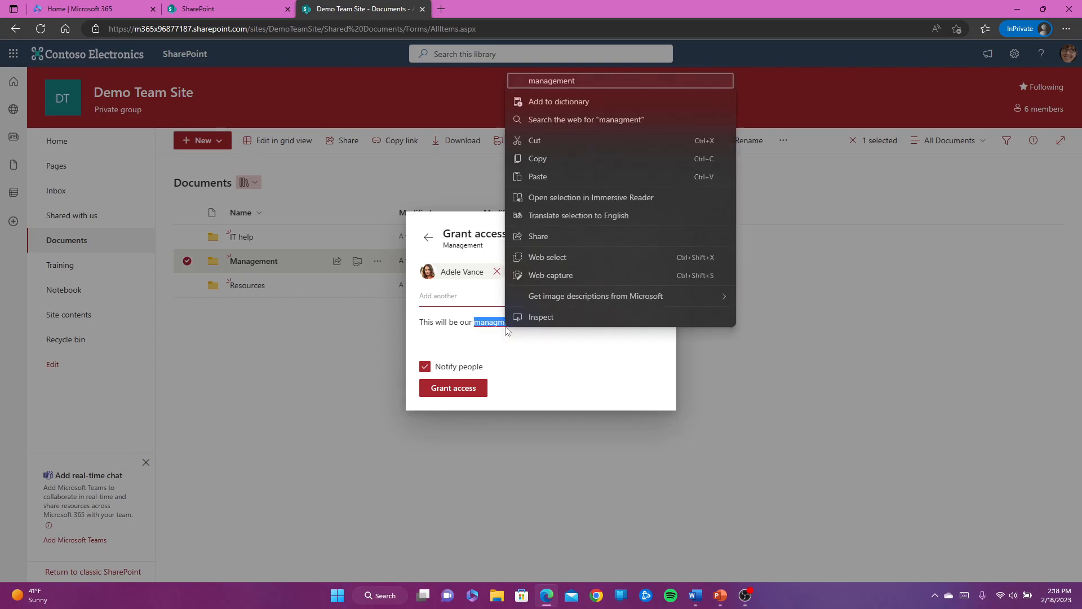
pyautogui.click(582, 80)
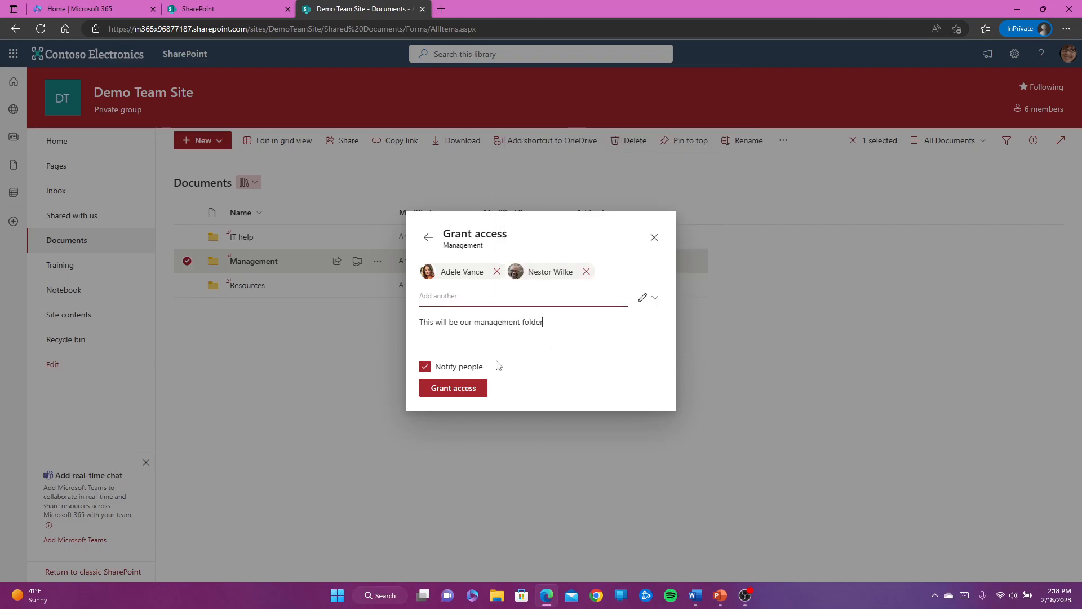
pyautogui.click(449, 394)
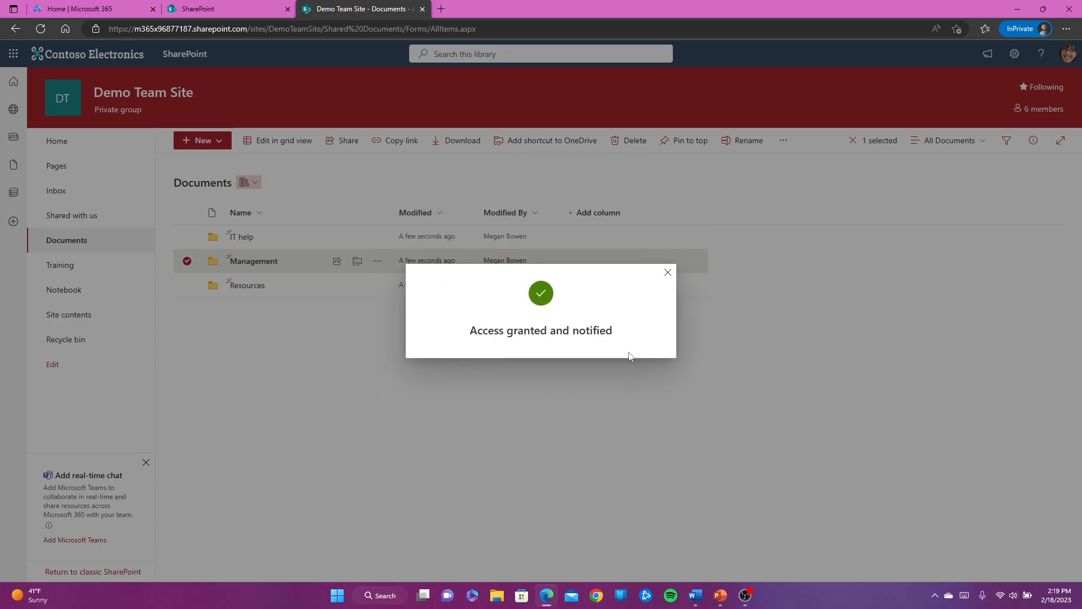
pyautogui.click(667, 272)
pyautogui.click(362, 345)
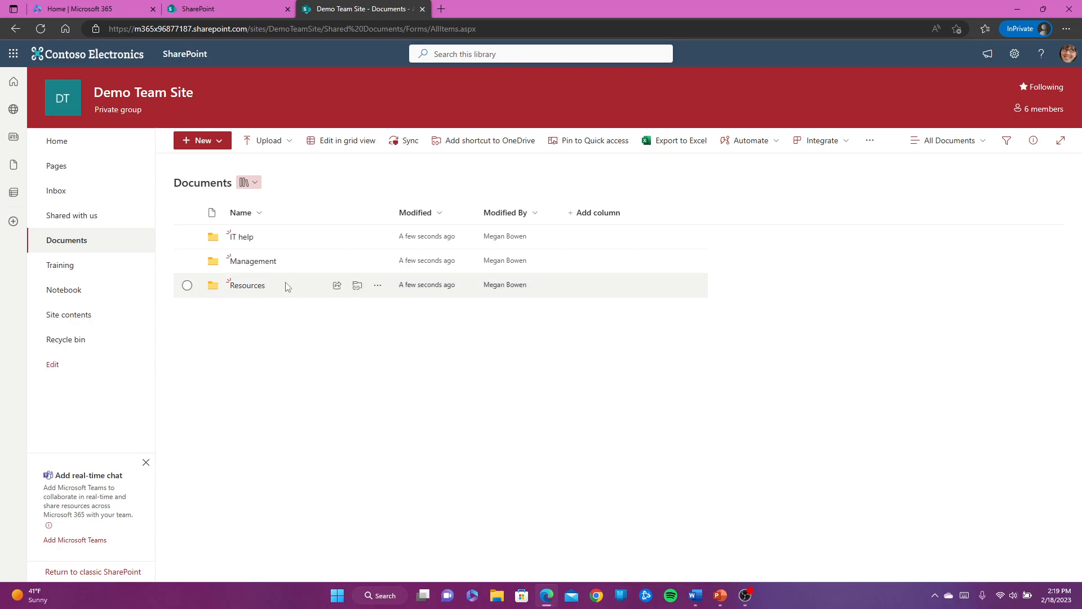
# Remove Demo Team Site Visitors' access to the Resources folder.
pyautogui.click(377, 286)
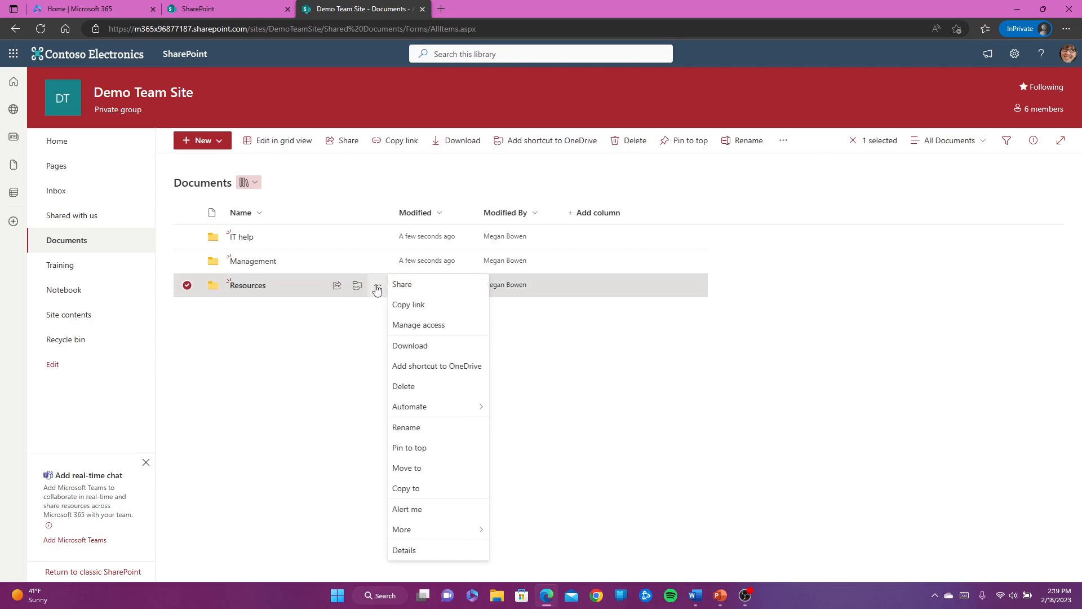
pyautogui.click(426, 324)
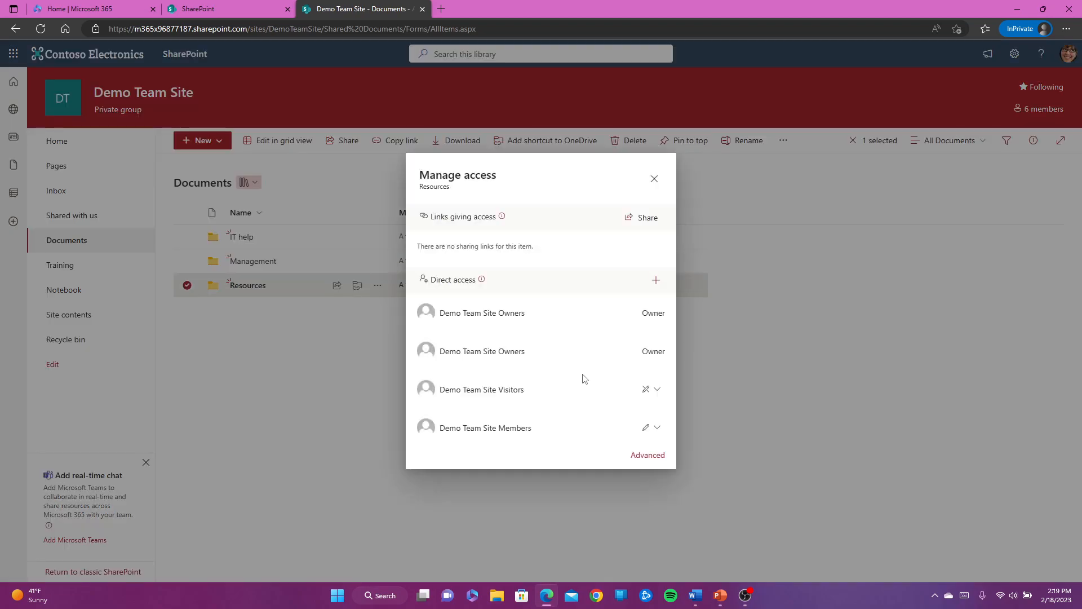
pyautogui.click(653, 391)
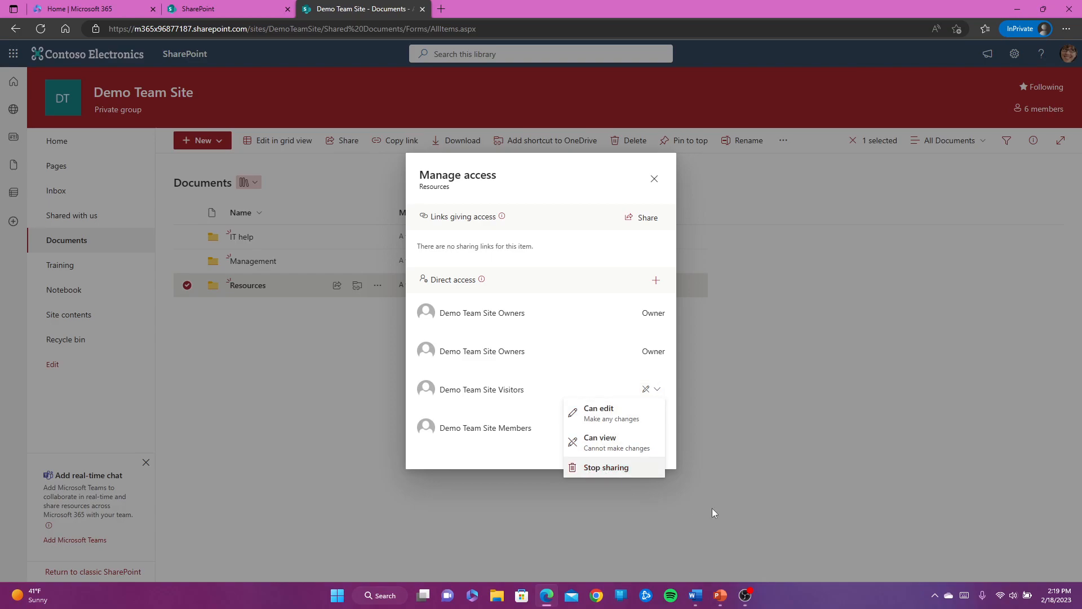
pyautogui.click(591, 467)
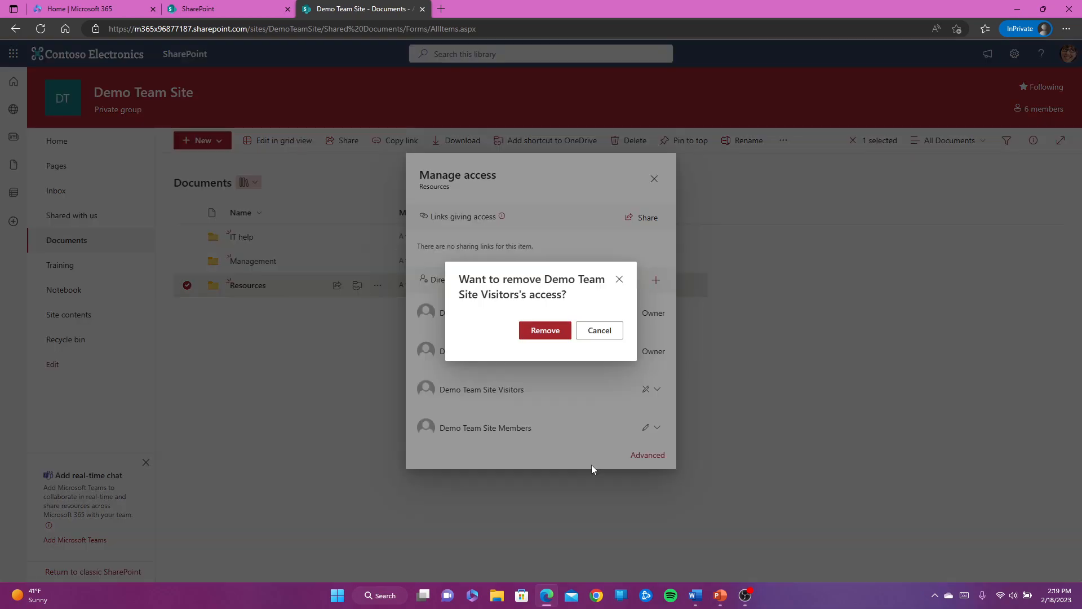
pyautogui.click(553, 338)
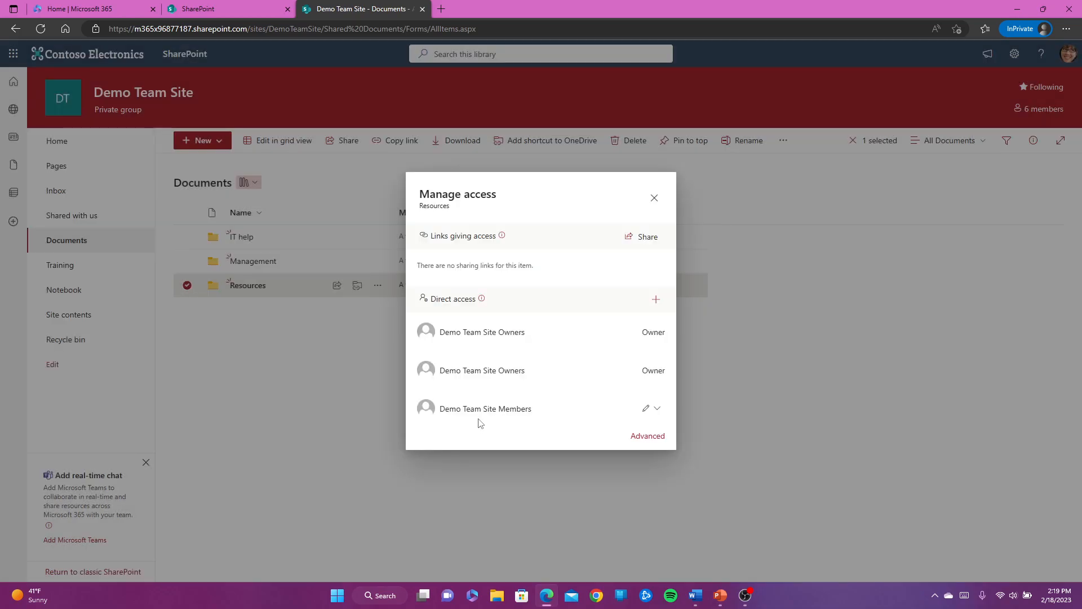
# Set Demo Team Site Members' permission on the Resources folder to "Can view" and finish managing its access.
pyautogui.click(657, 410)
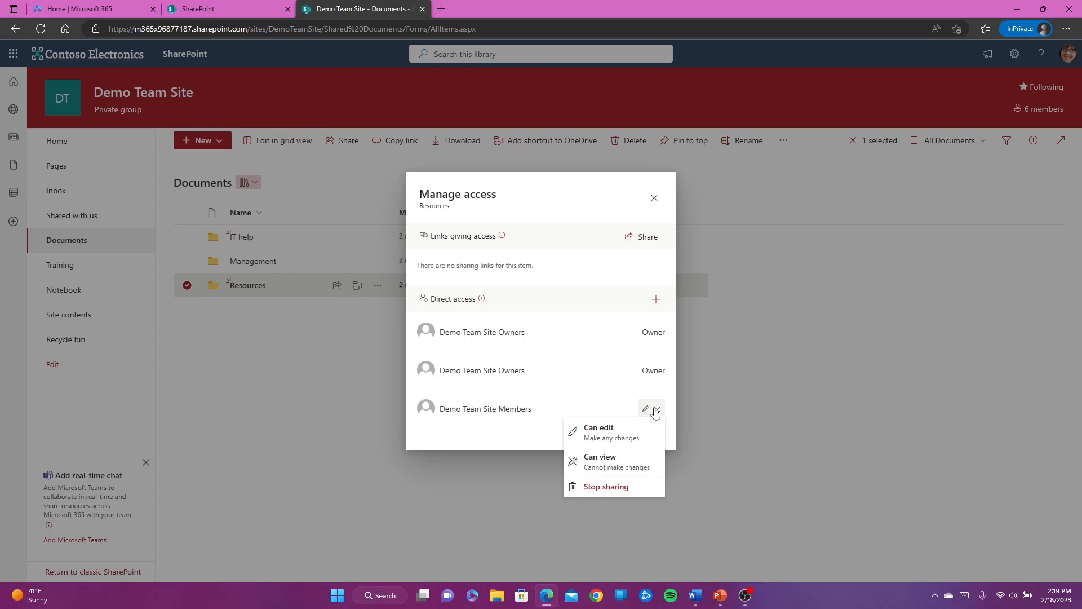
pyautogui.click(603, 467)
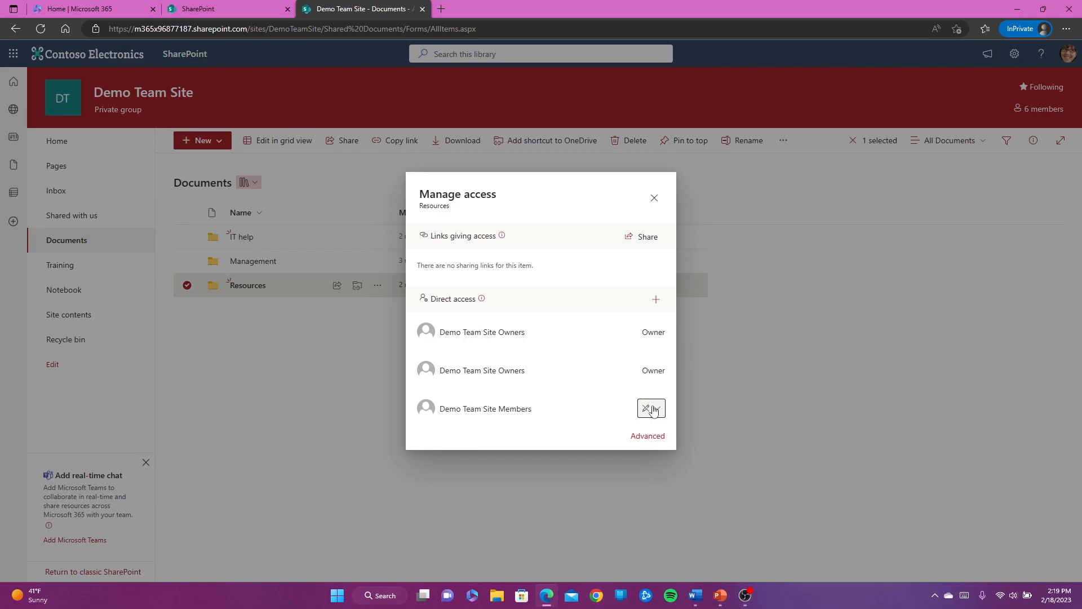
pyautogui.click(654, 198)
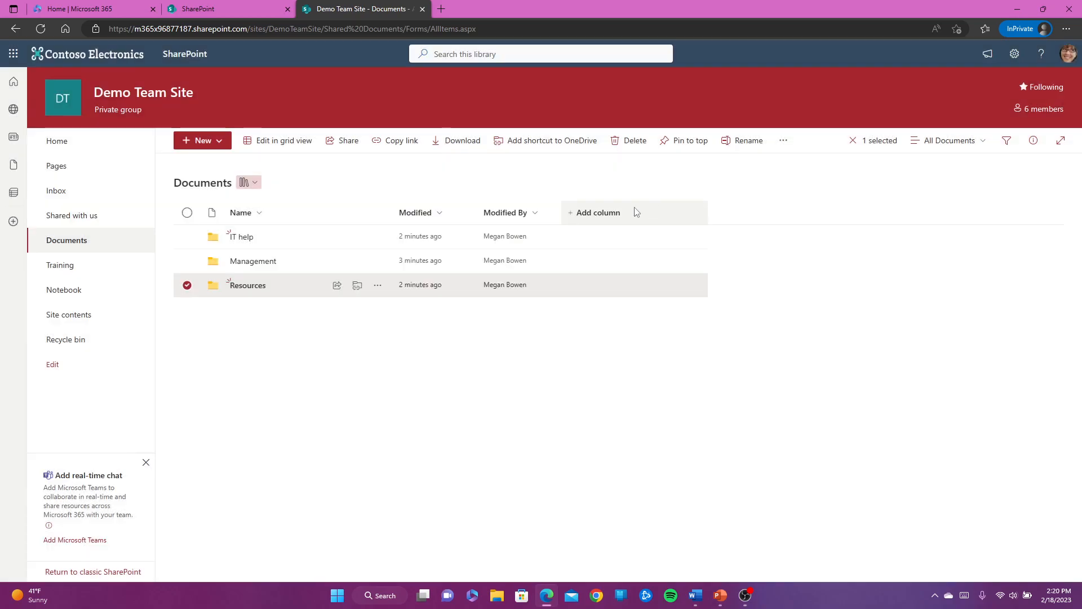
pyautogui.click(323, 375)
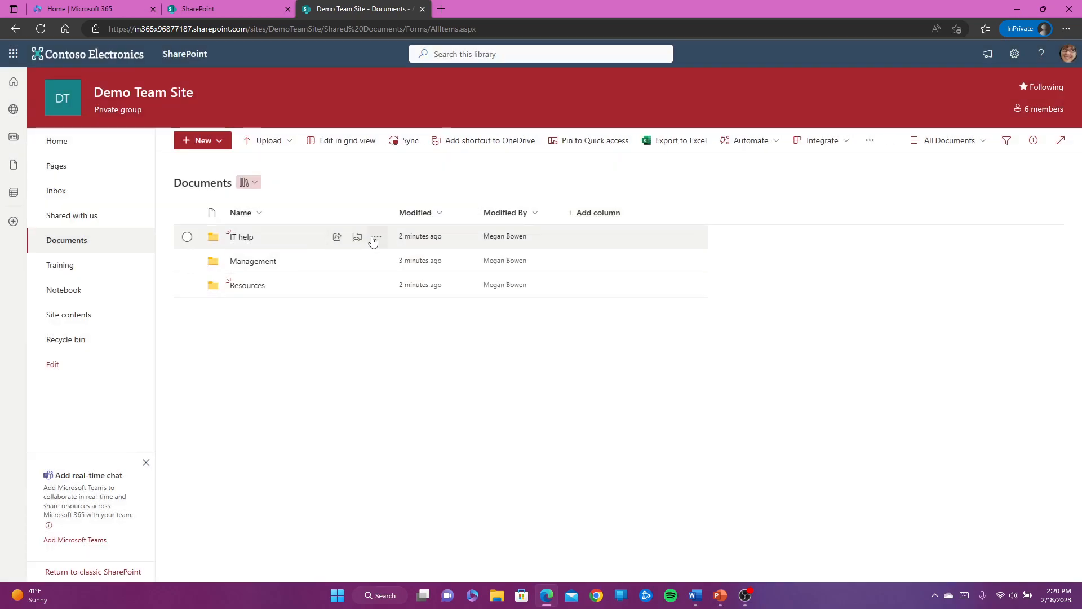
# Set Demo Team Site Members' permission on the IT help folder to "Can view".
pyautogui.click(376, 241)
pyautogui.click(377, 238)
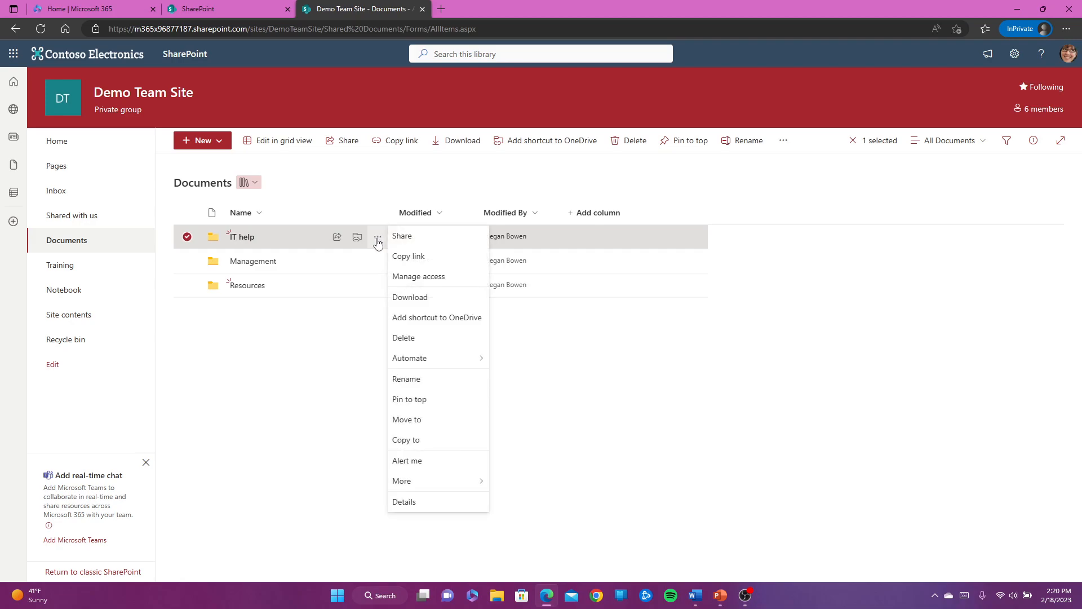
pyautogui.click(424, 276)
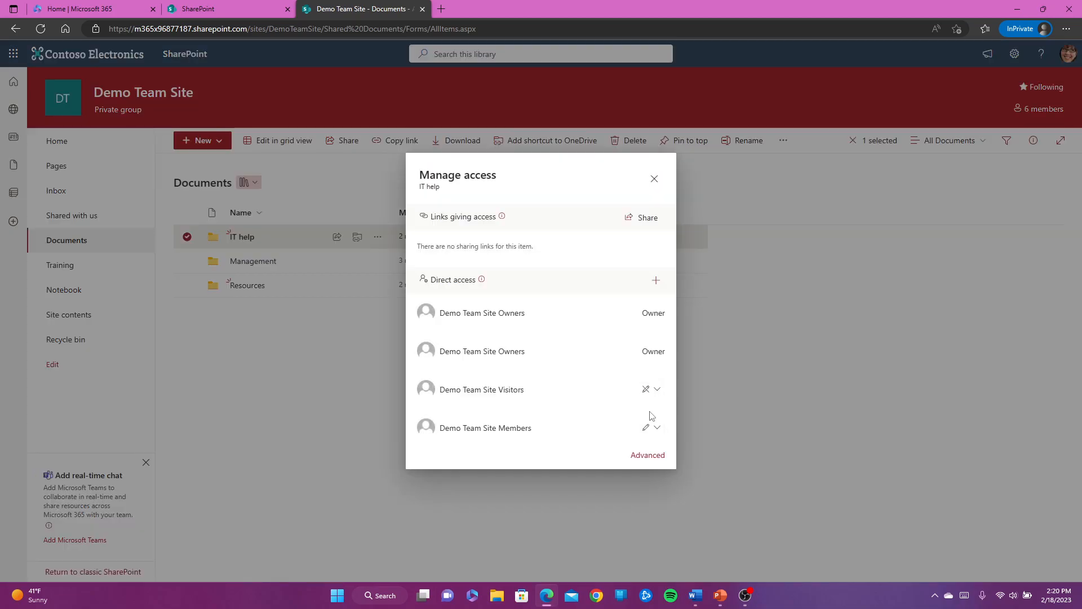
pyautogui.click(657, 429)
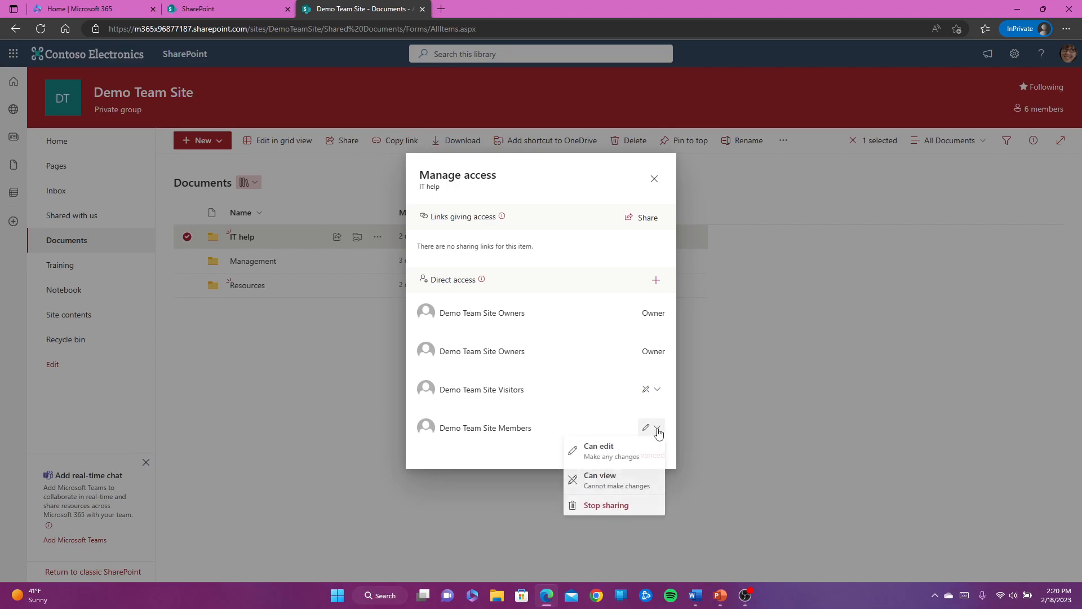
pyautogui.click(610, 479)
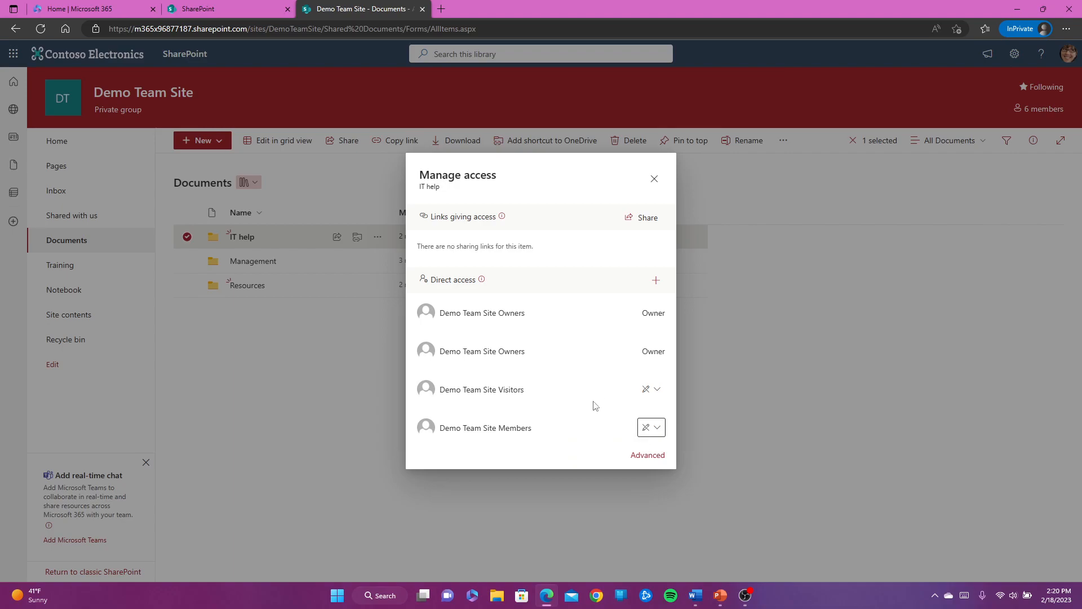
# Finish managing access for the IT help folder and clear its selection in the Documents library.
pyautogui.click(657, 183)
pyautogui.click(658, 185)
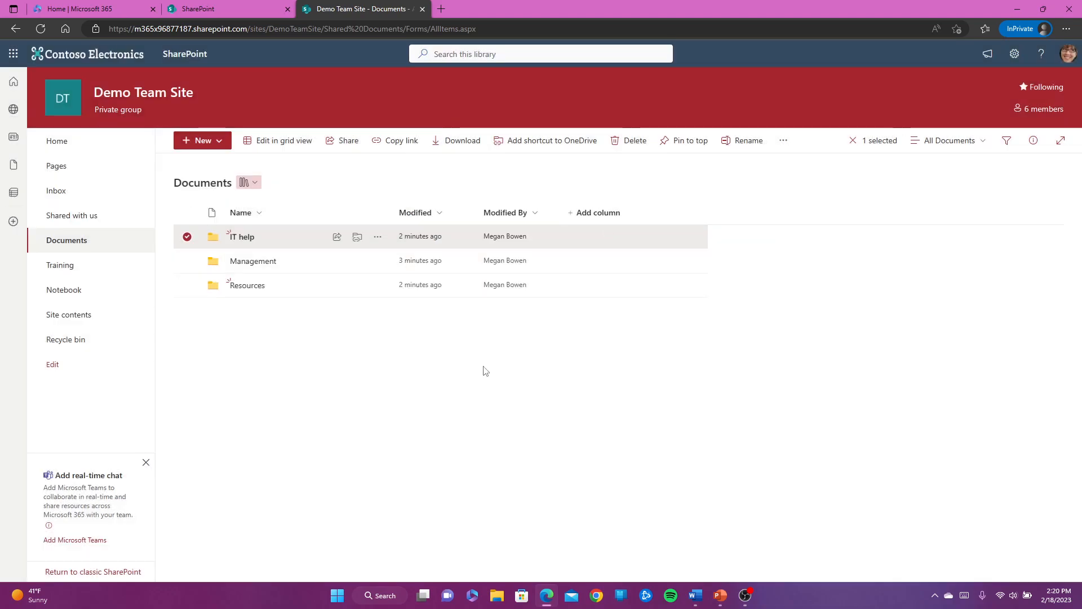
pyautogui.click(466, 401)
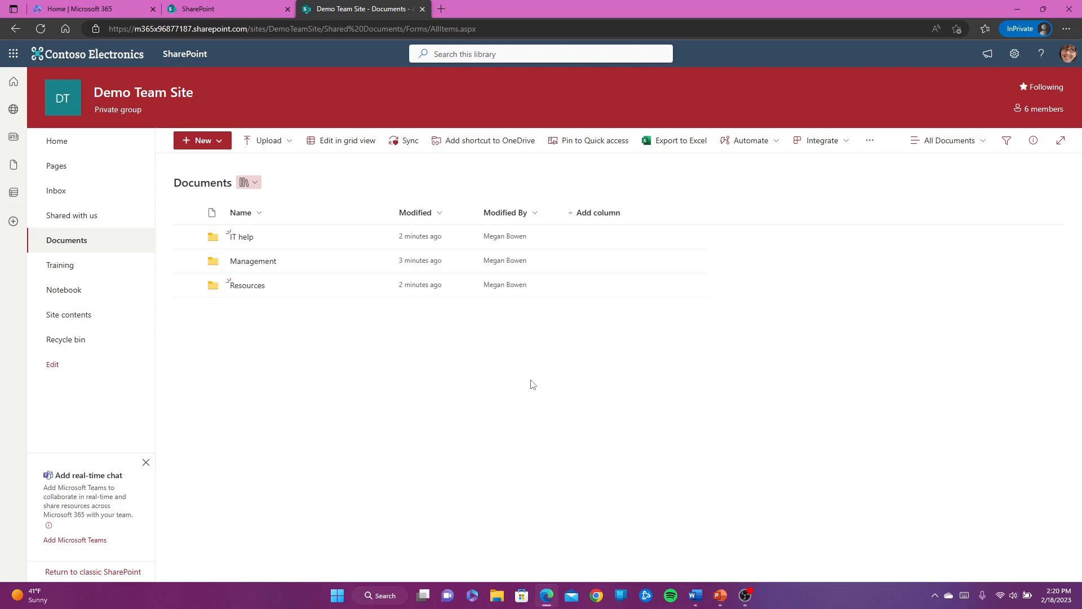
# Examine the Documents library's automation rule options and its Power Automate integration options.
pyautogui.click(756, 146)
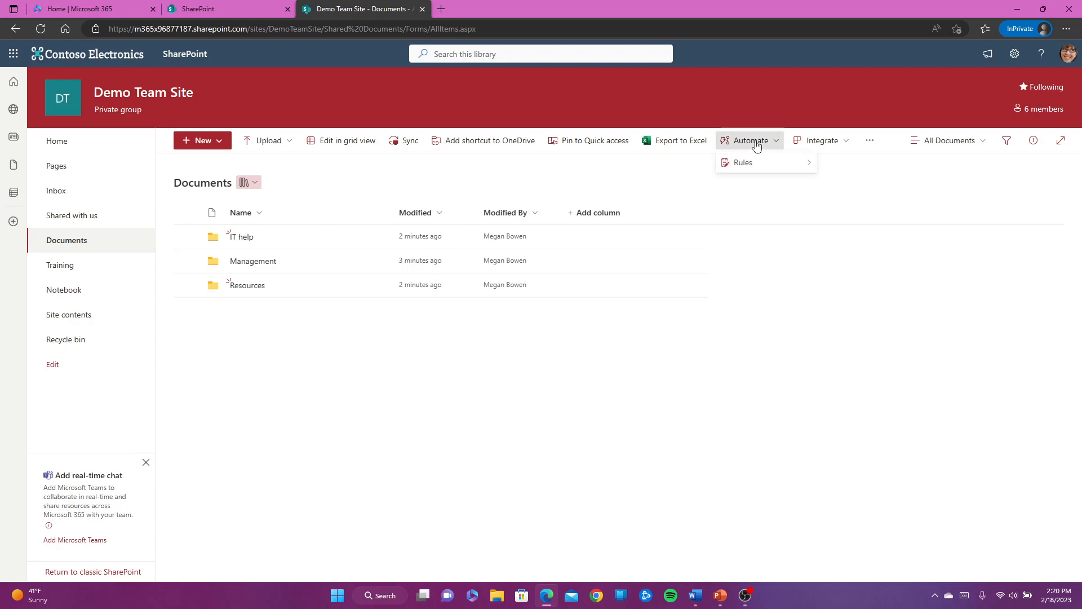
pyautogui.moveTo(755, 165)
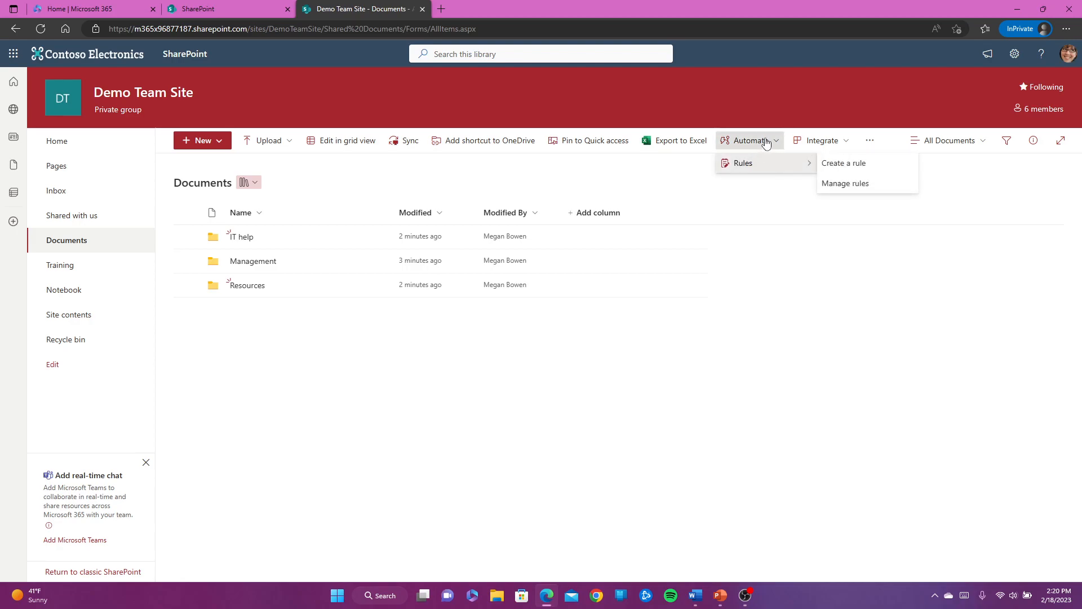
pyautogui.click(843, 143)
pyautogui.click(843, 142)
pyautogui.moveTo(837, 192)
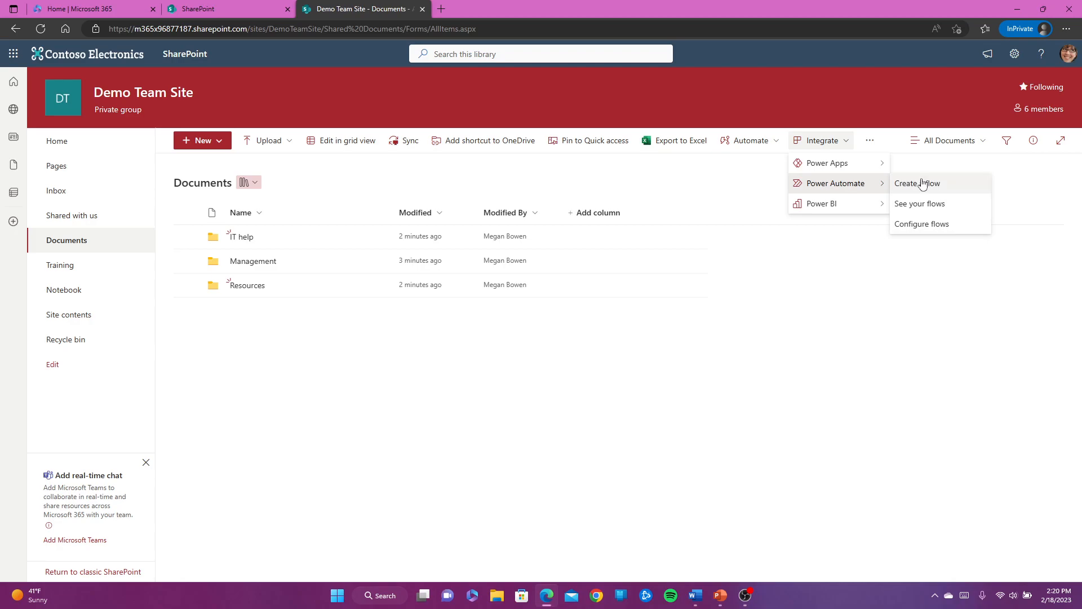
pyautogui.click(761, 179)
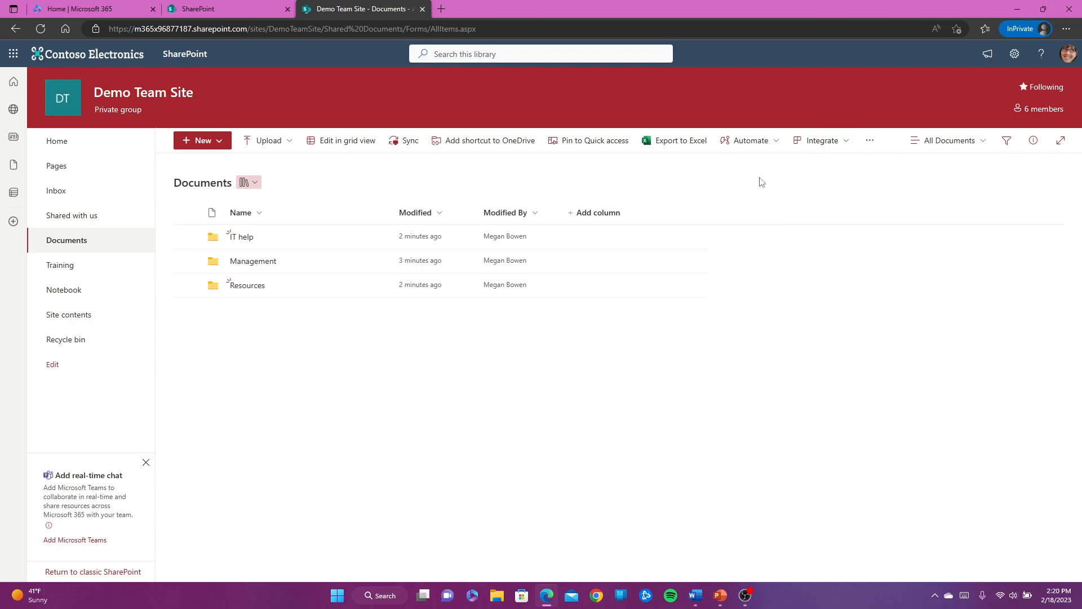
# Start a change alert for the Documents library and title it "Demo Team Documents".
pyautogui.click(873, 142)
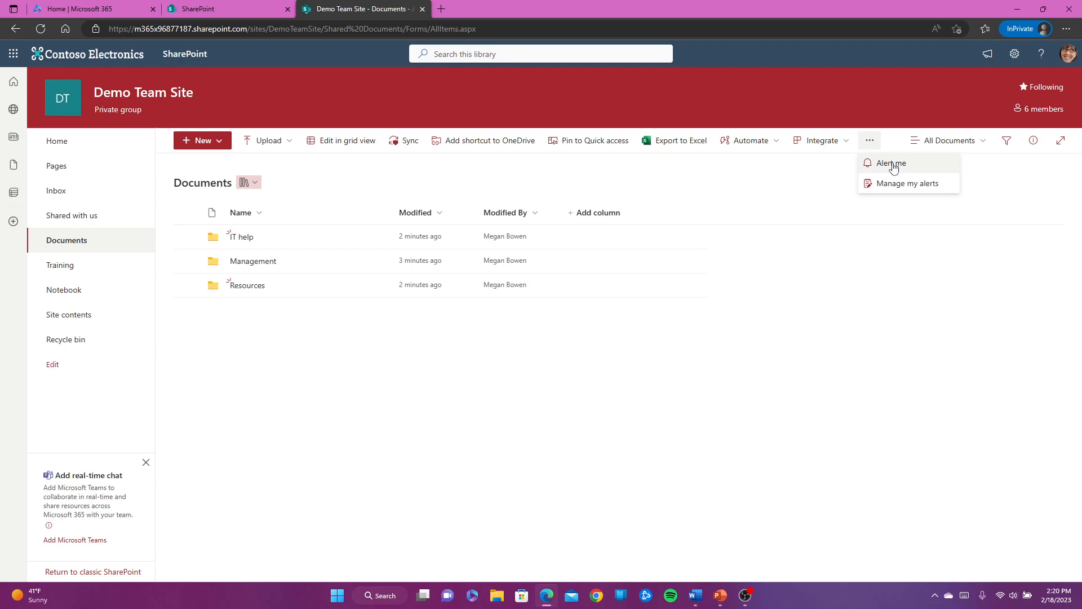
pyautogui.click(892, 164)
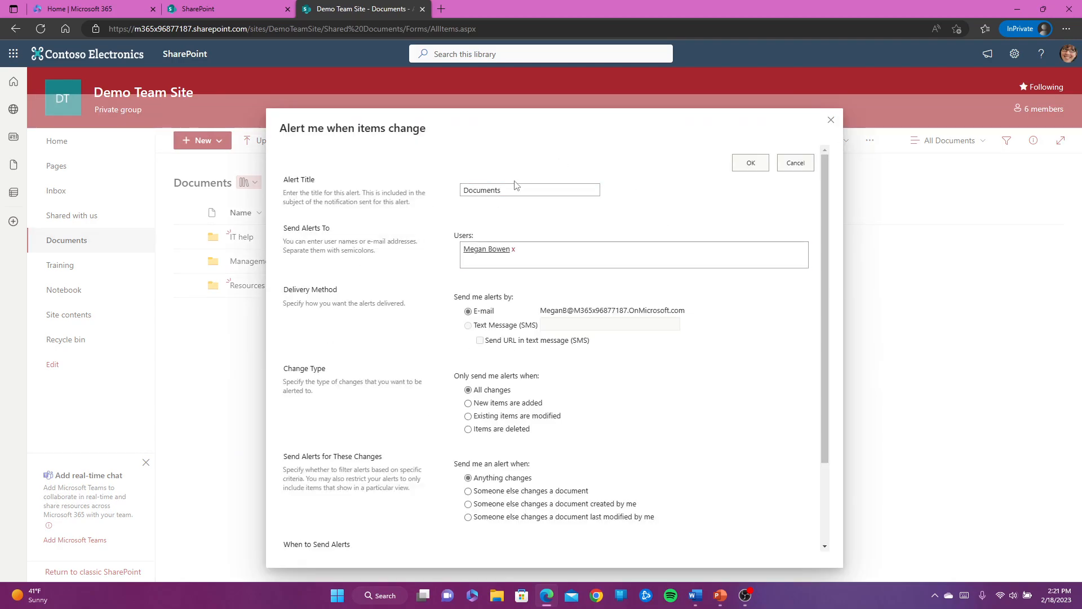
pyautogui.click(465, 190)
pyautogui.write('Demo Site')
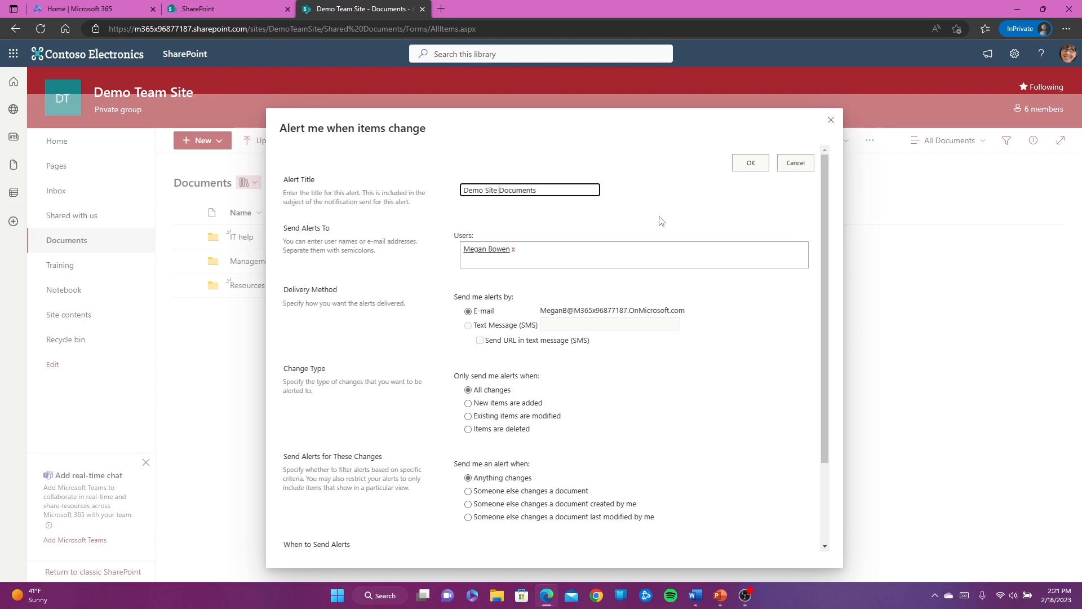
pyautogui.click(586, 219)
pyautogui.click(500, 191)
pyautogui.press('BackSpace')
pyautogui.press('BackSpace')
pyautogui.press('BackSpace')
pyautogui.press('BackSpace')
pyautogui.write('Team')
pyautogui.click(534, 245)
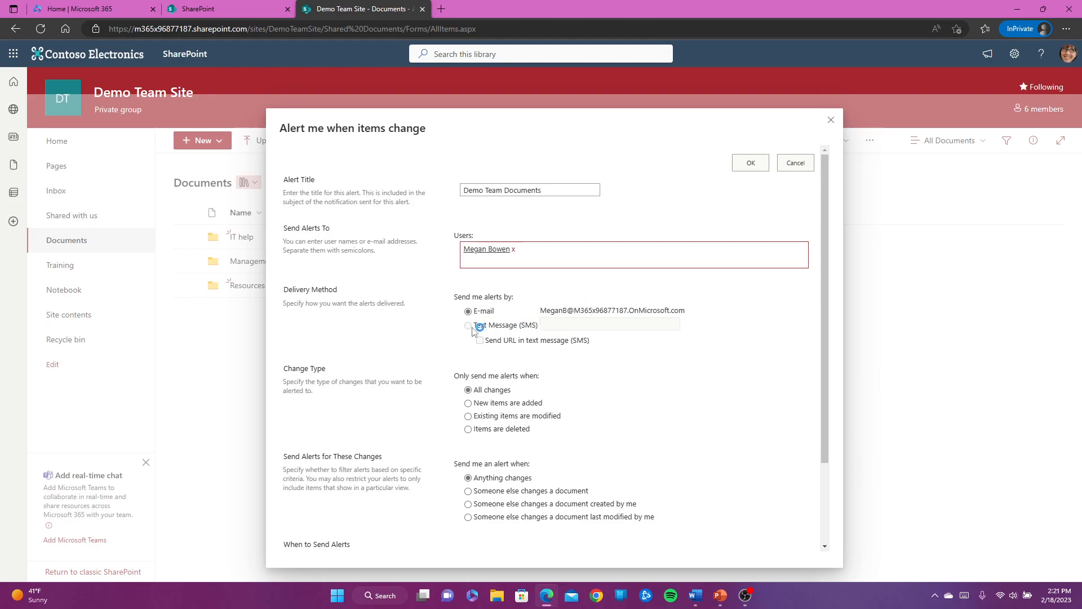
# Set the alert to cover all changes with notifications sent immediately, and save it.
pyautogui.scroll(-2, 473, 333)
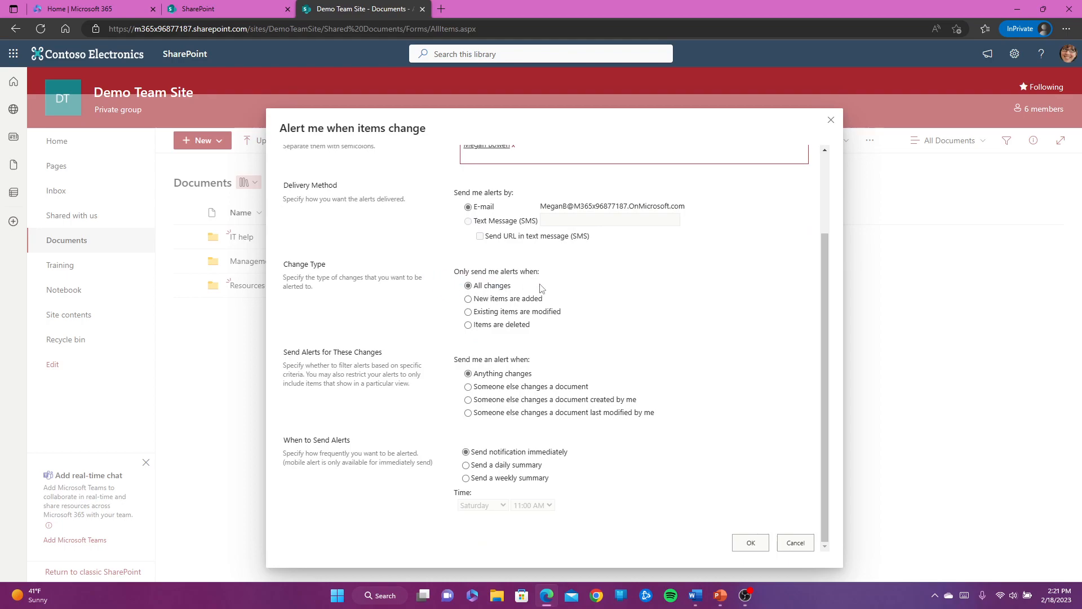
pyautogui.click(512, 300)
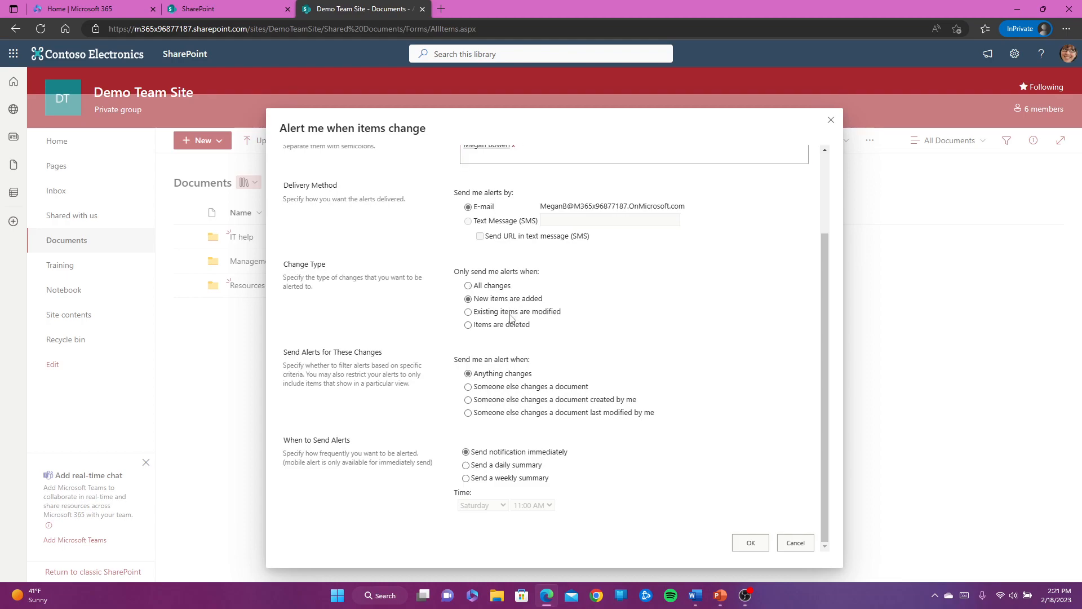
pyautogui.click(498, 286)
pyautogui.click(467, 466)
pyautogui.click(467, 479)
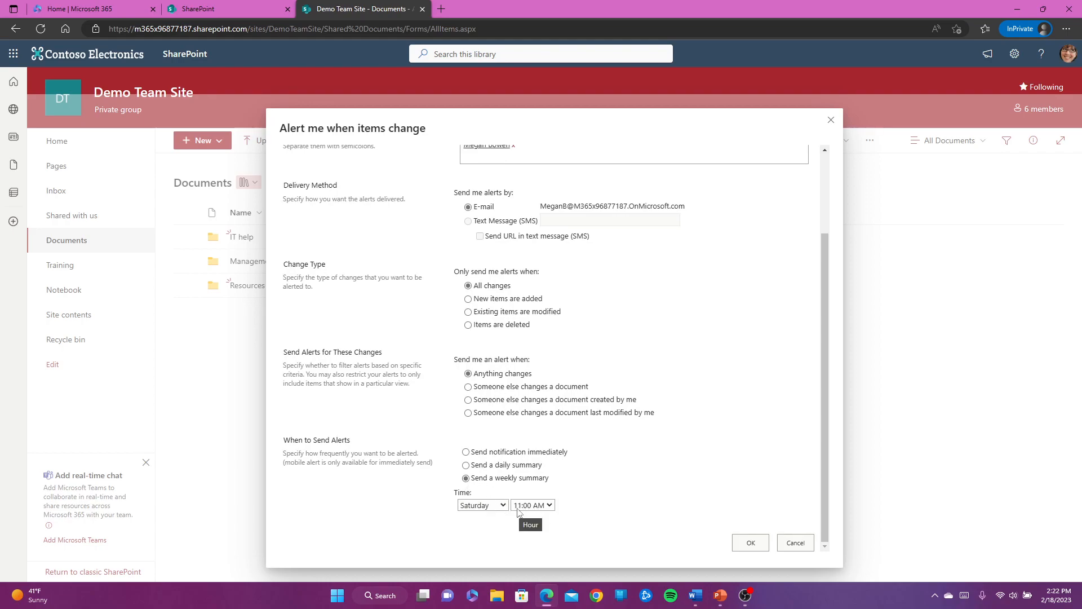
pyautogui.click(465, 452)
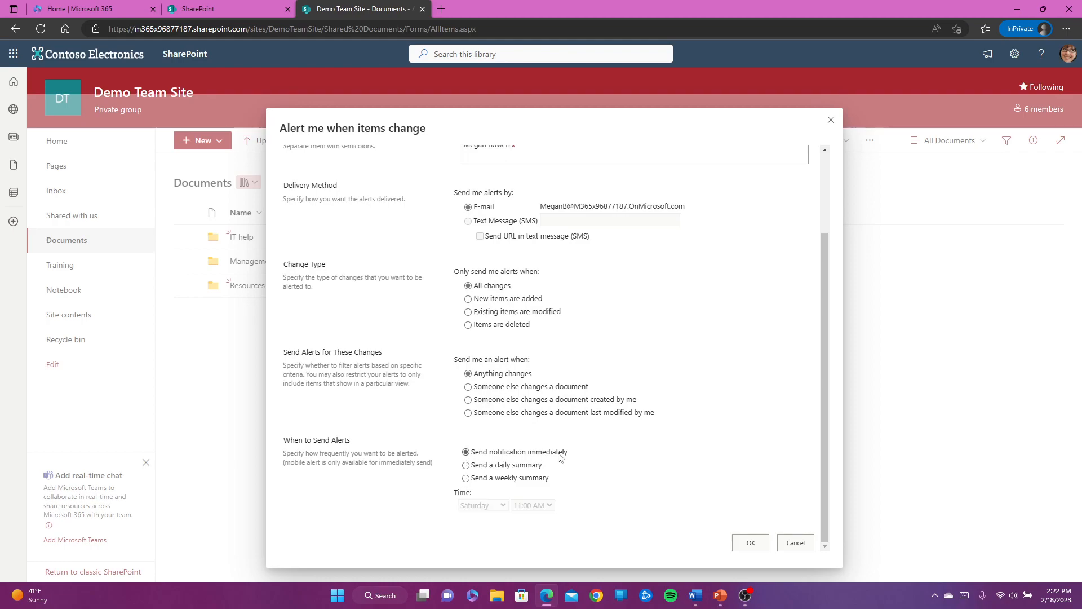
pyautogui.click(751, 541)
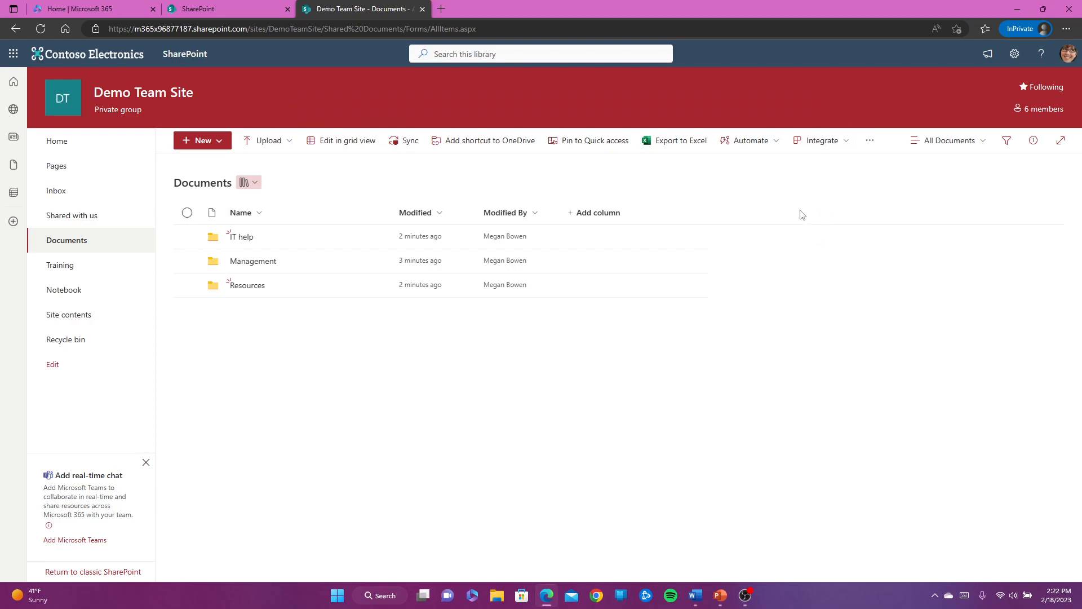
# Review the alerts set up on this site, checking the Demo Team Documents alert, and return to the Documents library.
pyautogui.click(870, 140)
pyautogui.click(900, 186)
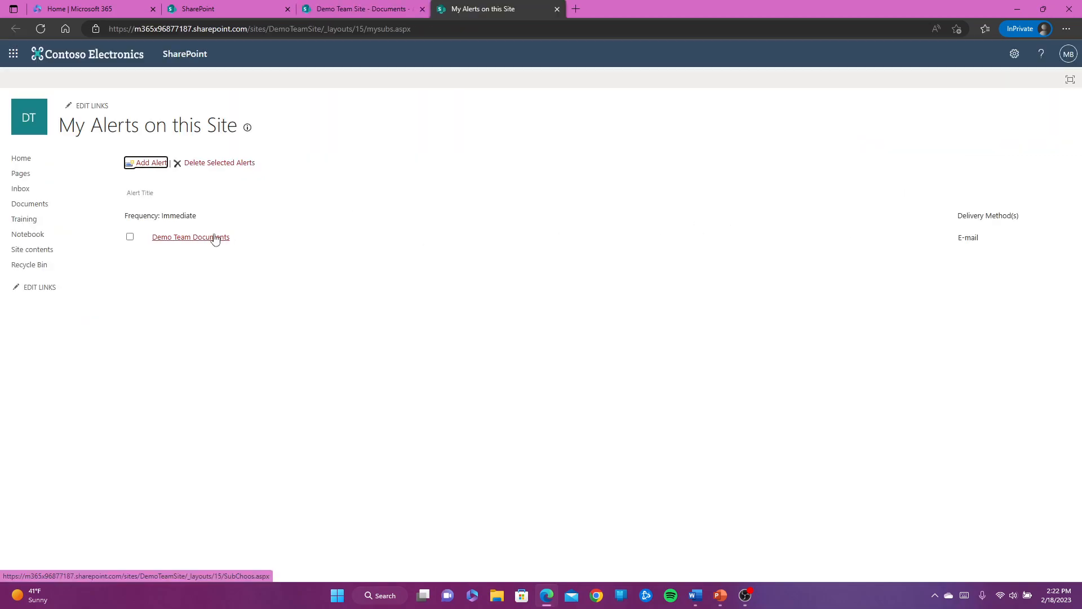
pyautogui.click(130, 238)
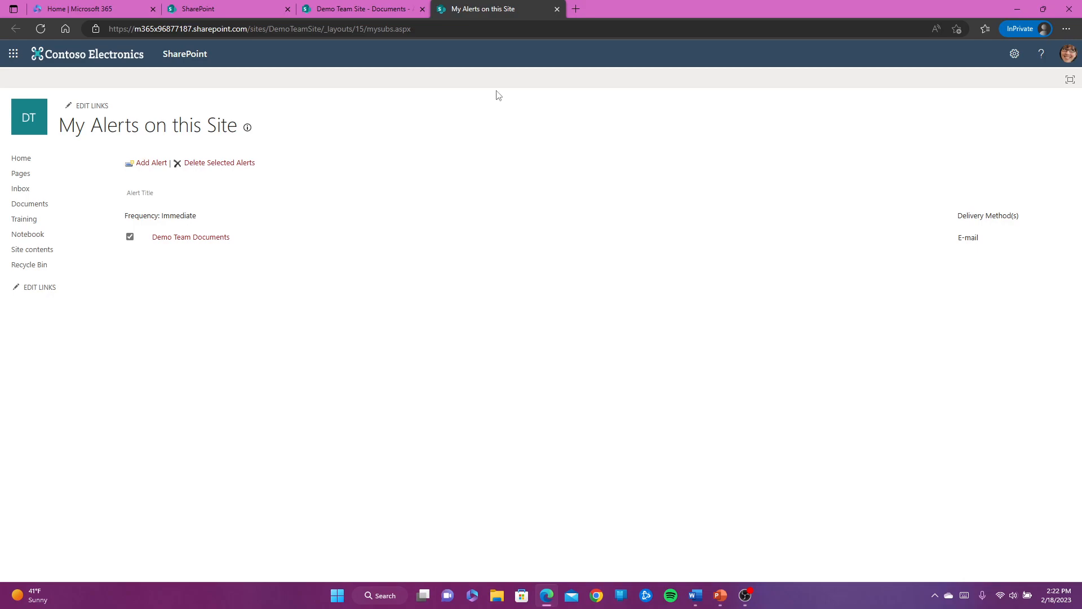
pyautogui.click(557, 9)
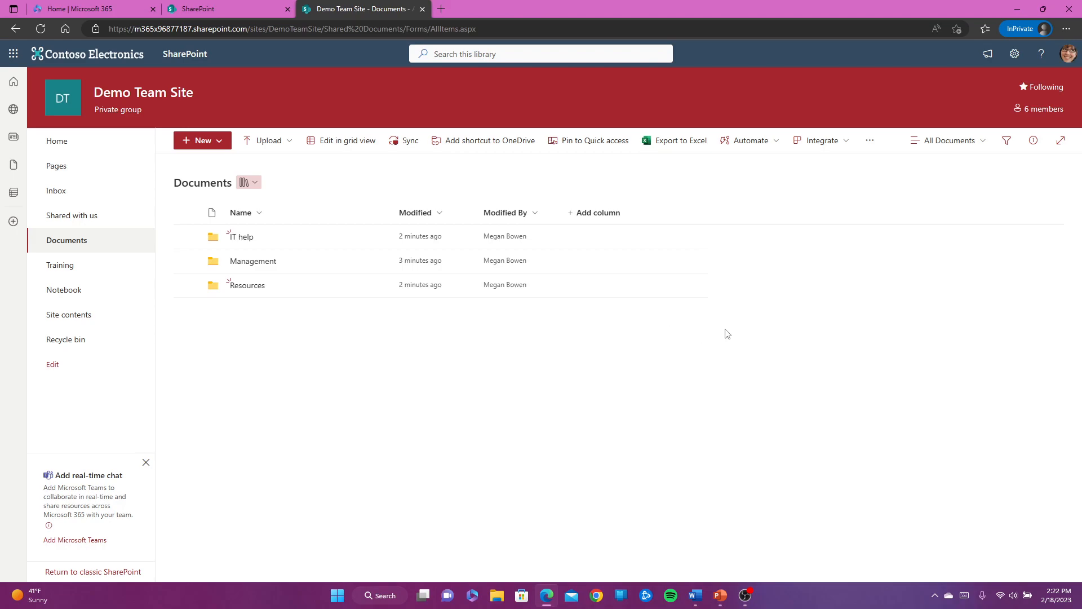
# Examine Demo Team Site's usage analytics, including the usage insights for the last 30 and 90 days.
pyautogui.click(1014, 55)
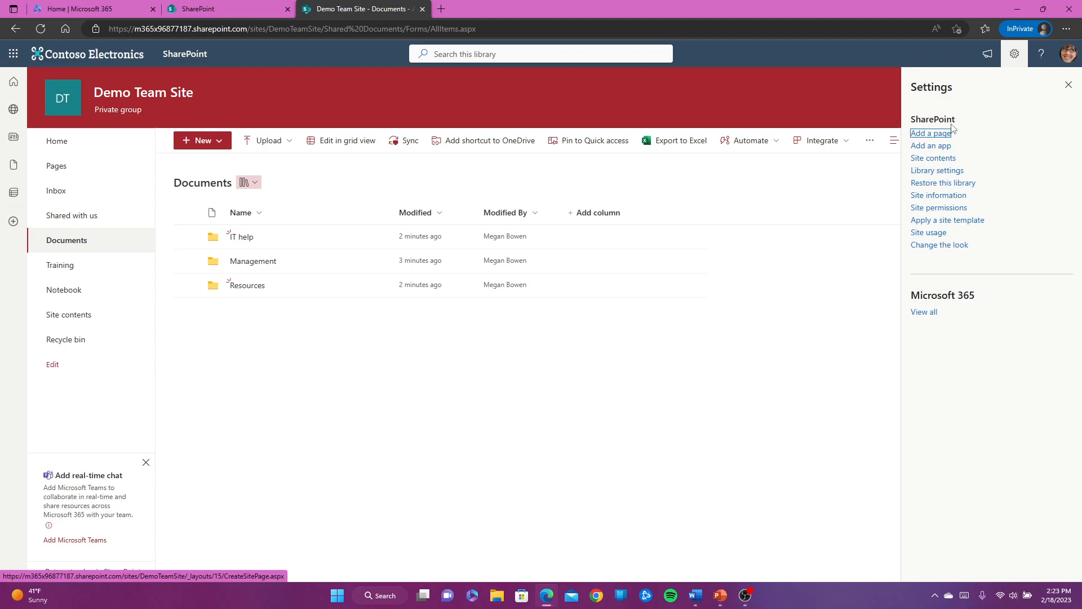
pyautogui.click(930, 235)
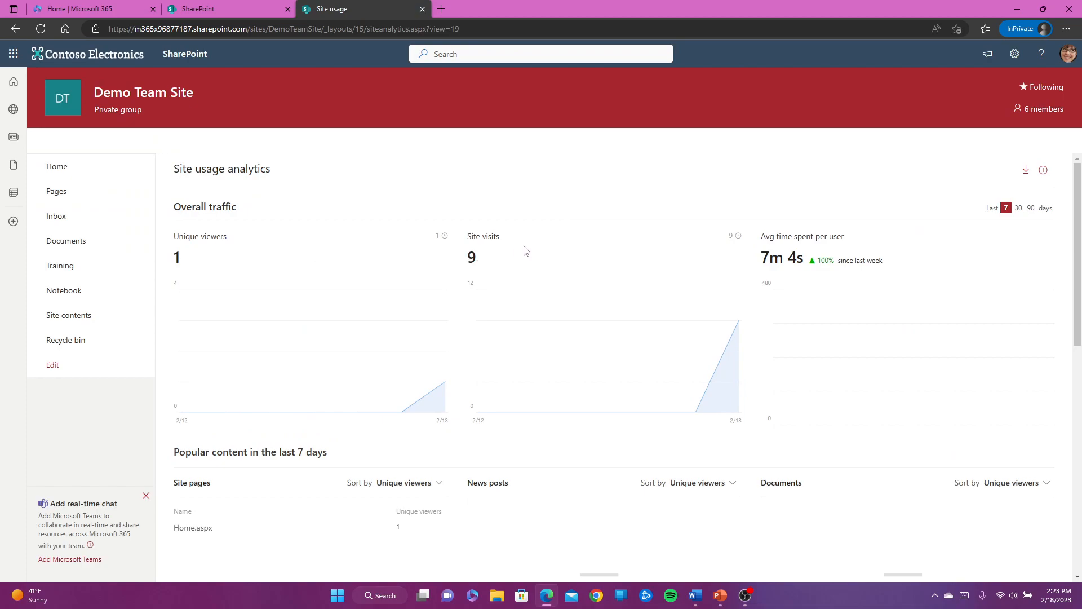
pyautogui.scroll(-1, 611, 266)
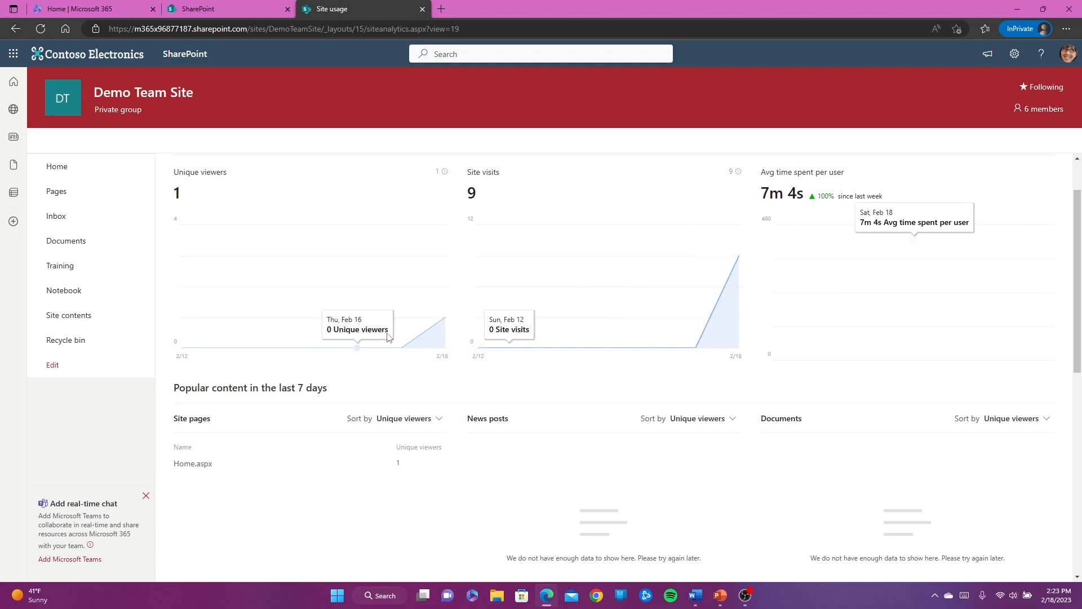
pyautogui.scroll(-3, 407, 356)
pyautogui.scroll(-4, 504, 406)
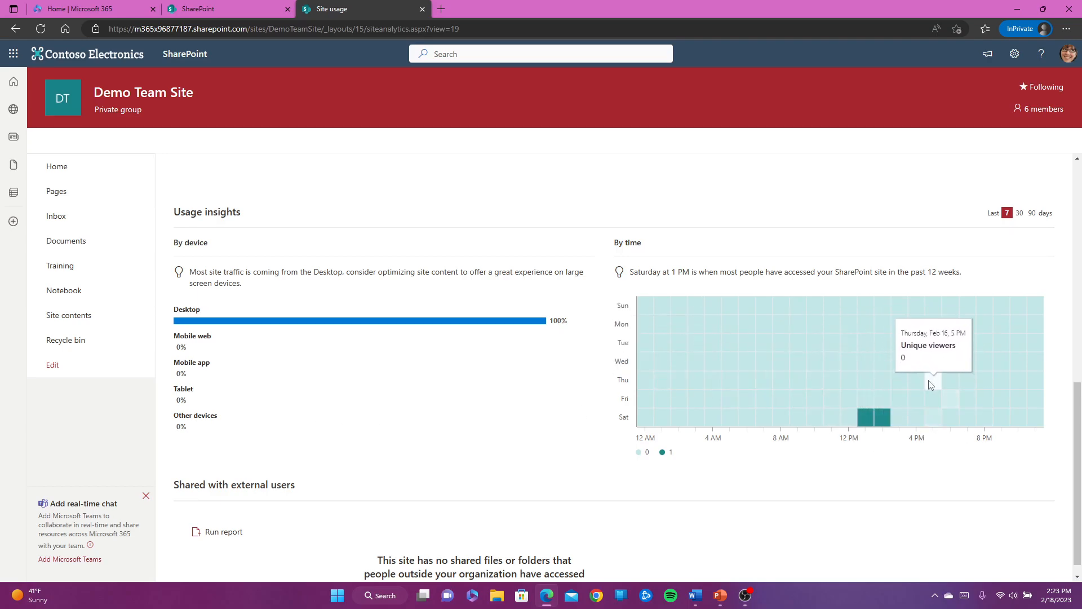
pyautogui.scroll(-1, 862, 450)
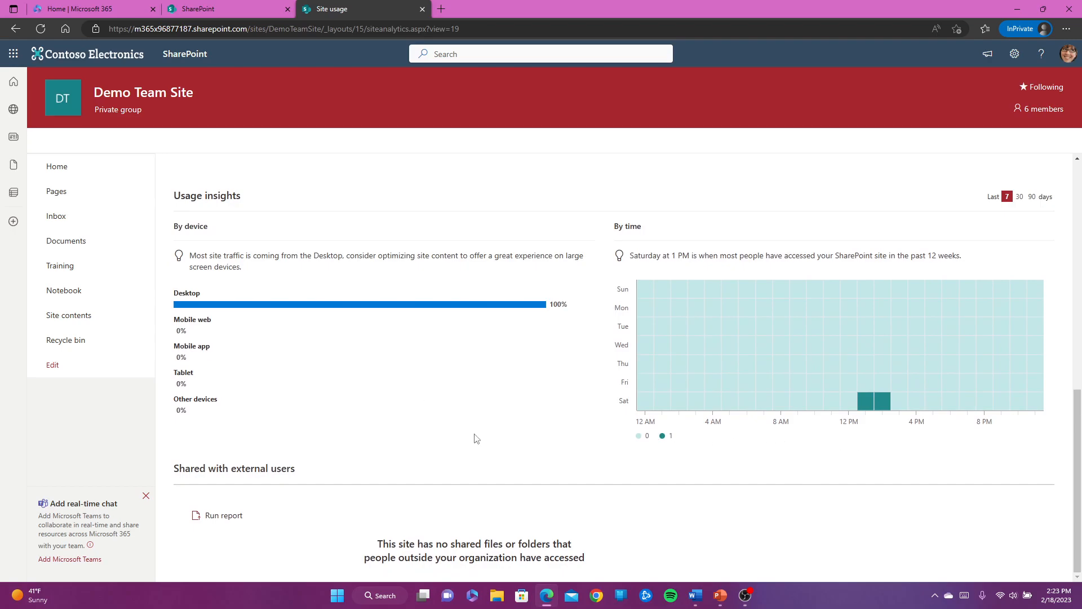
pyautogui.click(1019, 199)
pyautogui.click(1032, 197)
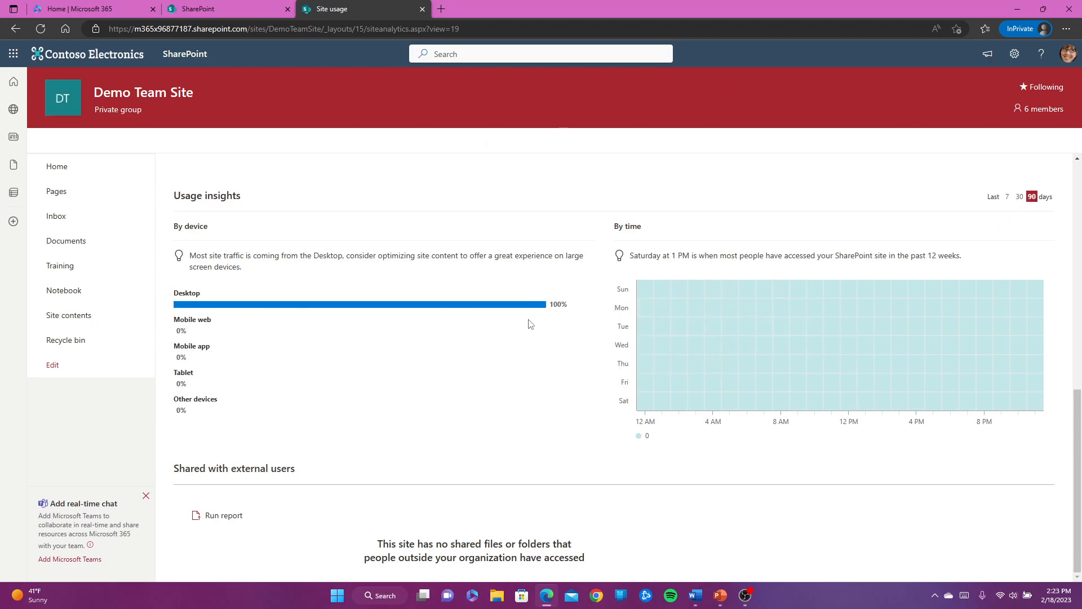
pyautogui.scroll(5, 534, 324)
pyautogui.scroll(3, 533, 330)
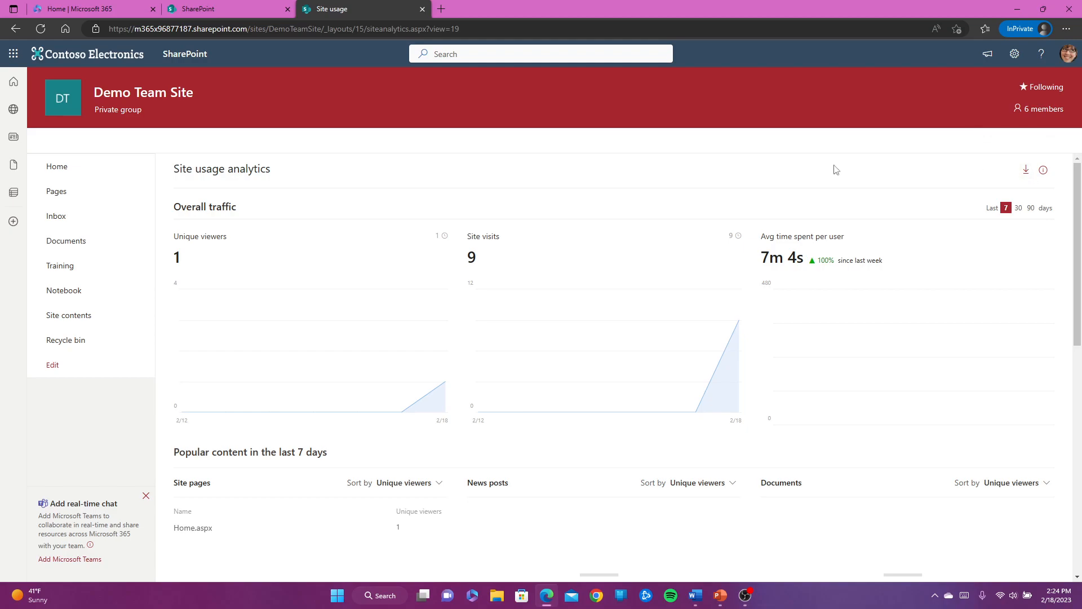
# Examine the hub association and privacy options in Demo Team Site's site information, and leave without saving.
pyautogui.click(1016, 55)
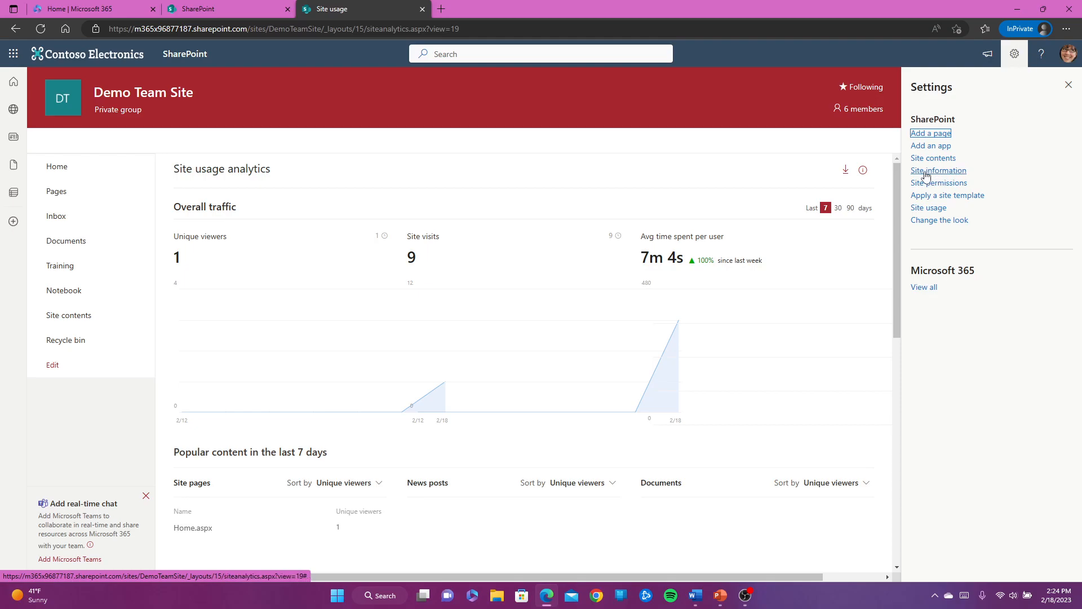
pyautogui.click(944, 171)
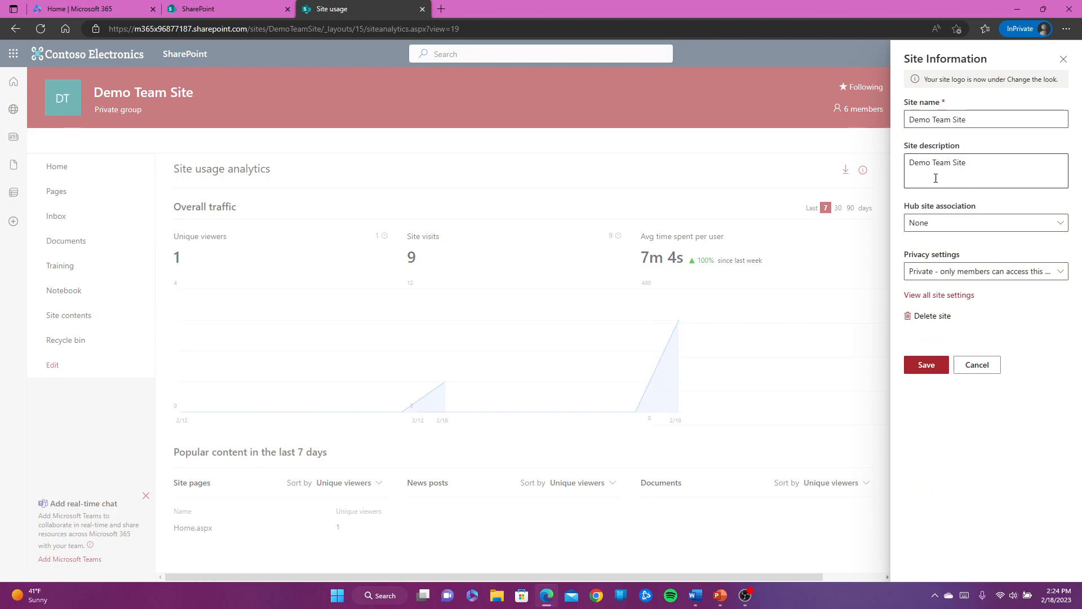
pyautogui.click(1038, 223)
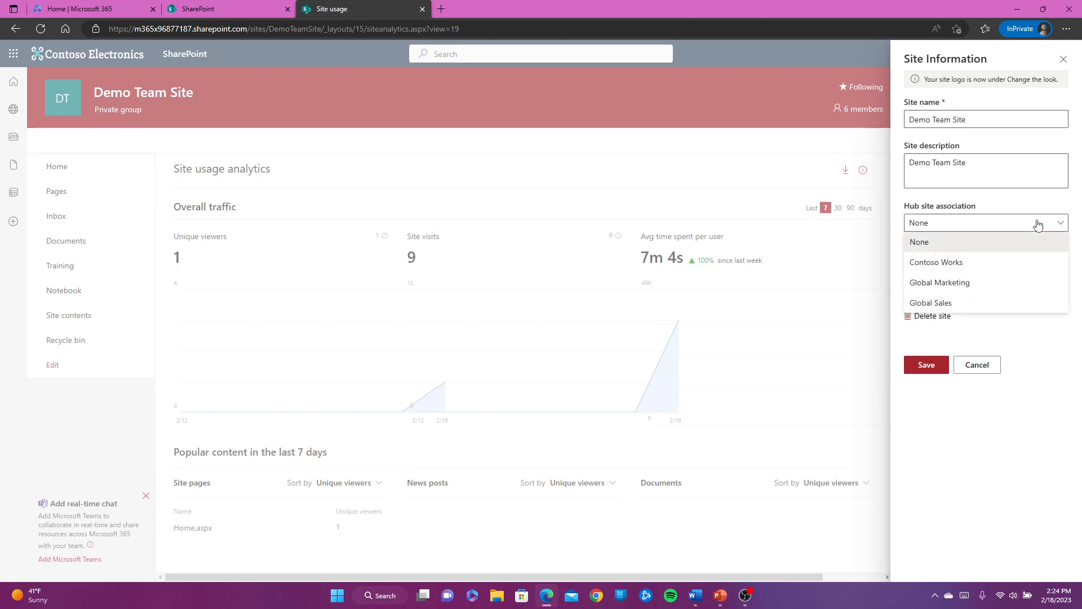
pyautogui.click(1038, 223)
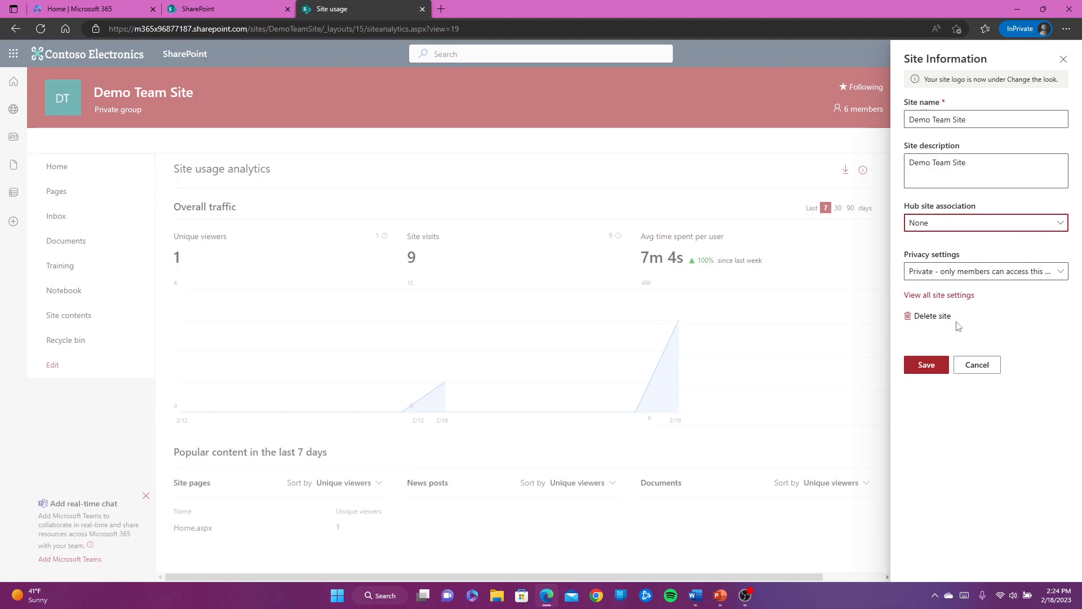
pyautogui.click(1015, 271)
pyautogui.click(1002, 338)
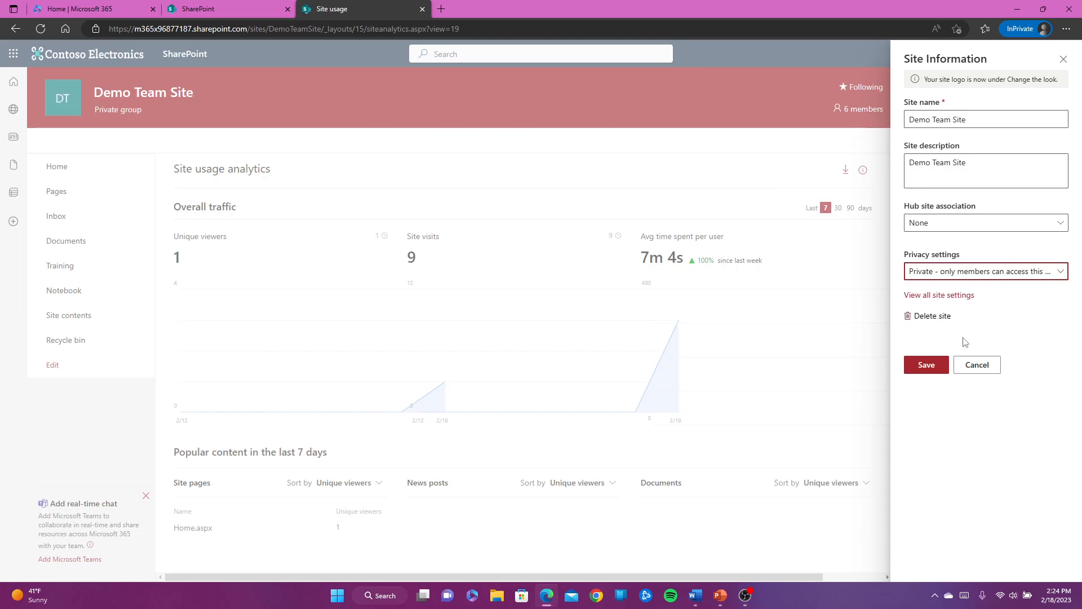
pyautogui.click(978, 366)
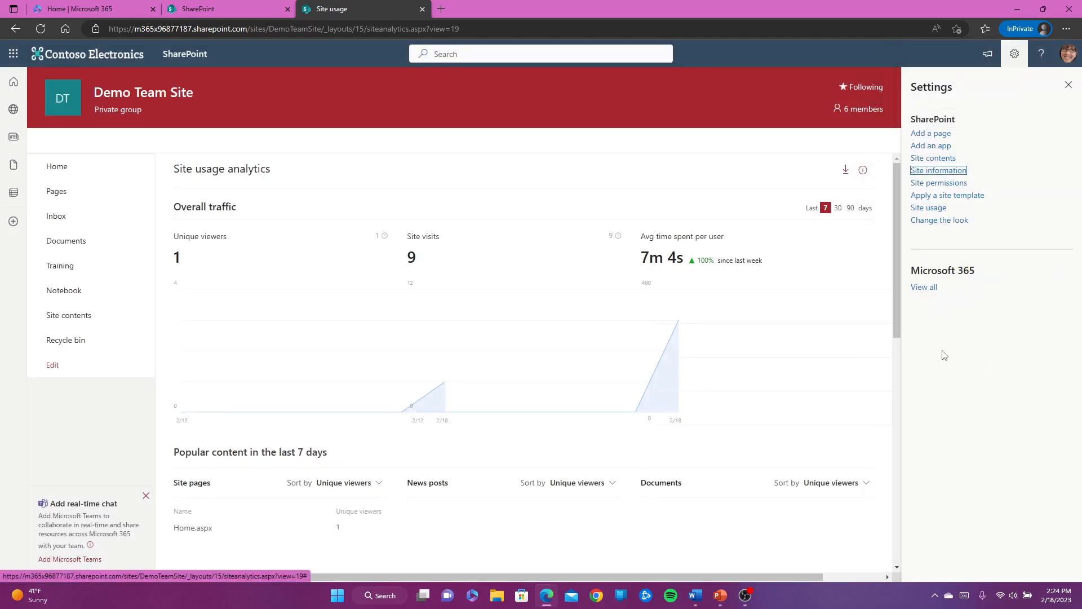
# Switch to the PowerPoint engagement deck and start the slide show from the Training recap slide.
pyautogui.click(723, 602)
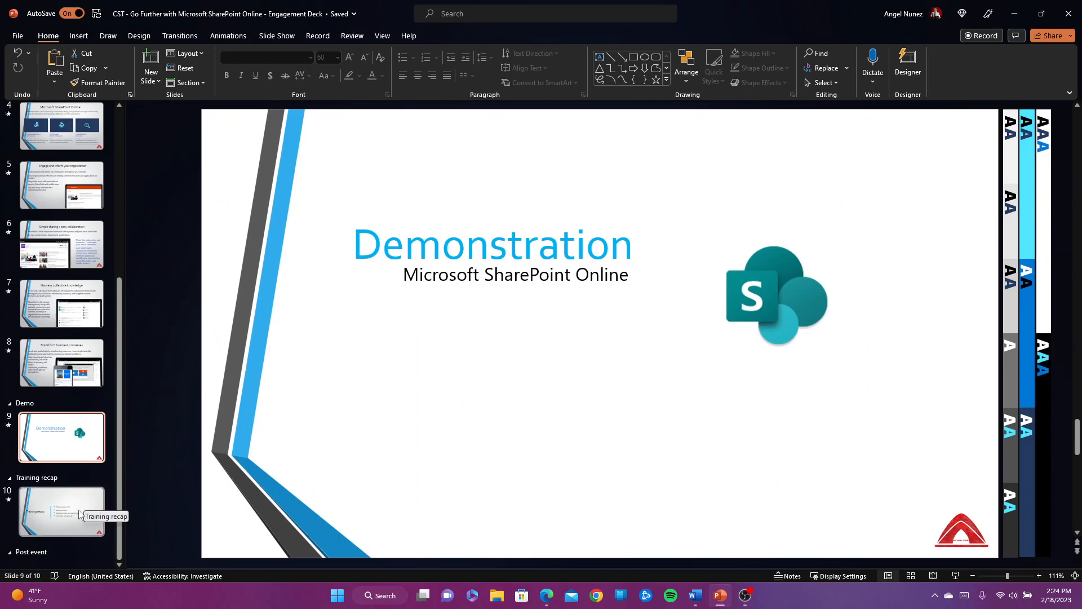
pyautogui.click(62, 510)
pyautogui.click(955, 576)
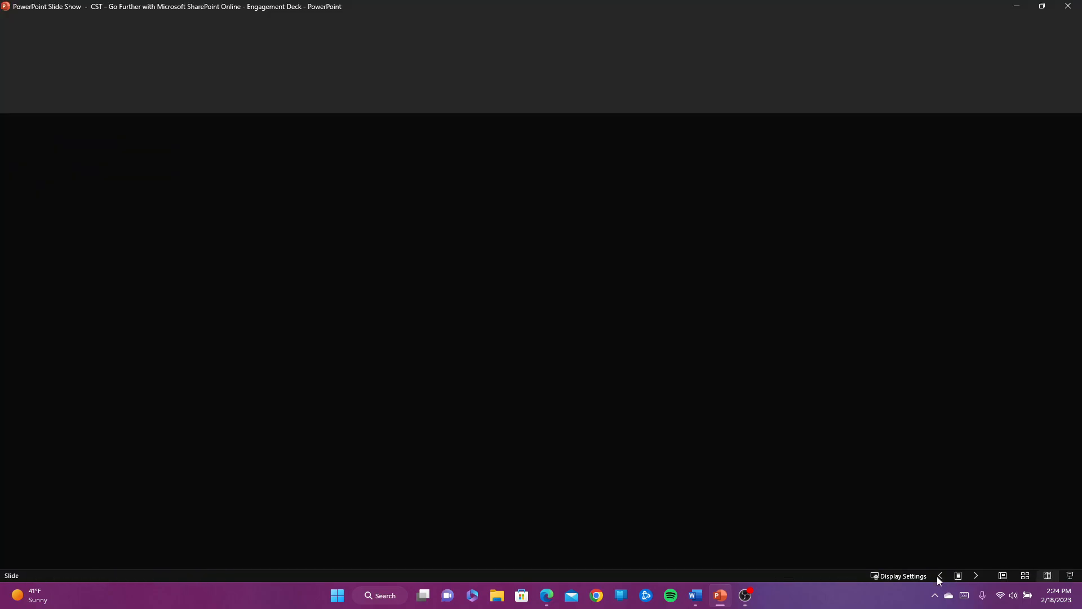